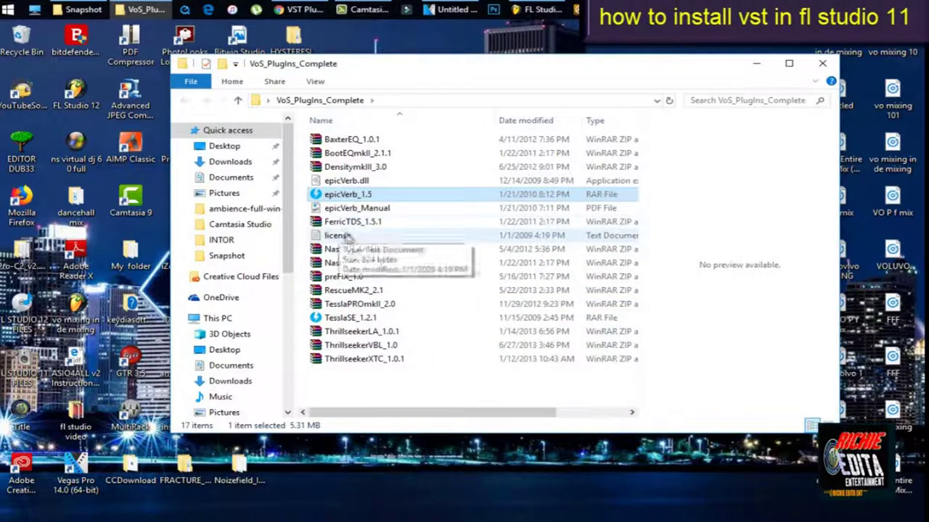
Extract the FerricTDS_1.5.1 archive into its own folder and move epicVerb.dll into that folder
right_click(328, 226)
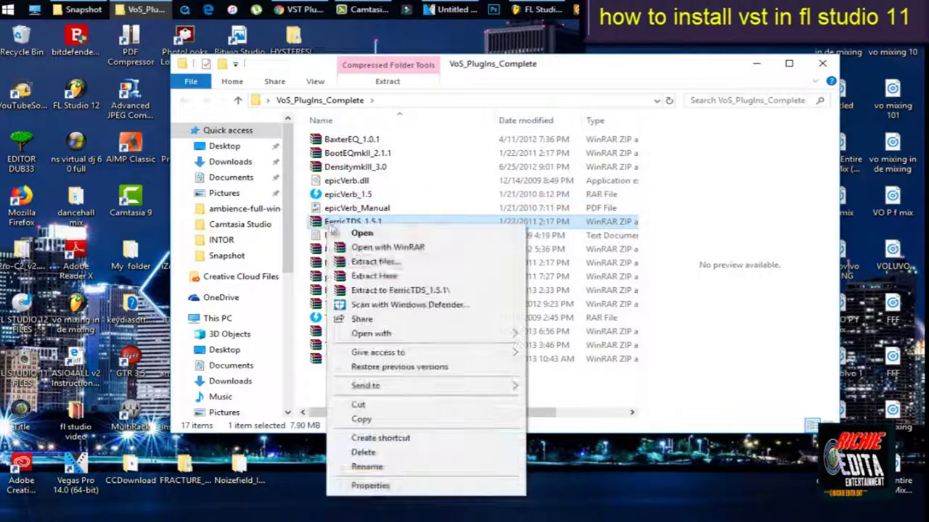
left_click(394, 276)
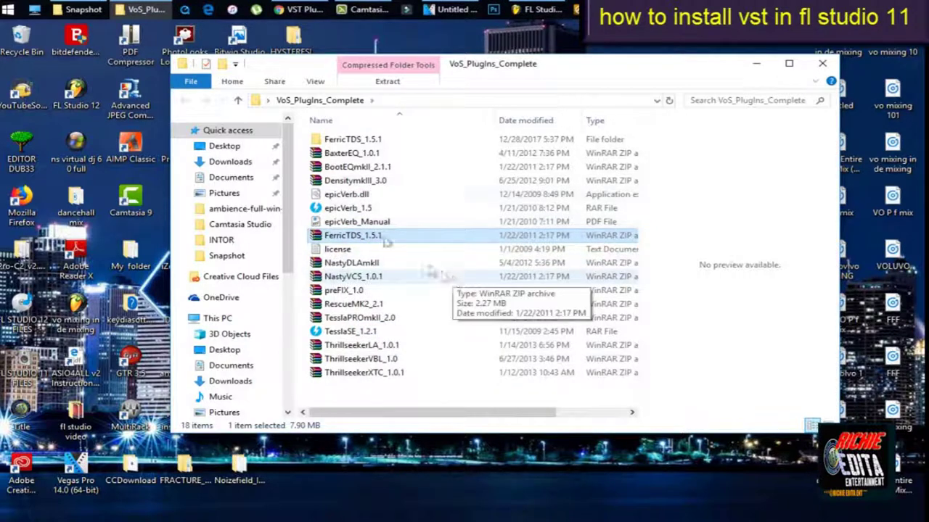
double_click(354, 140)
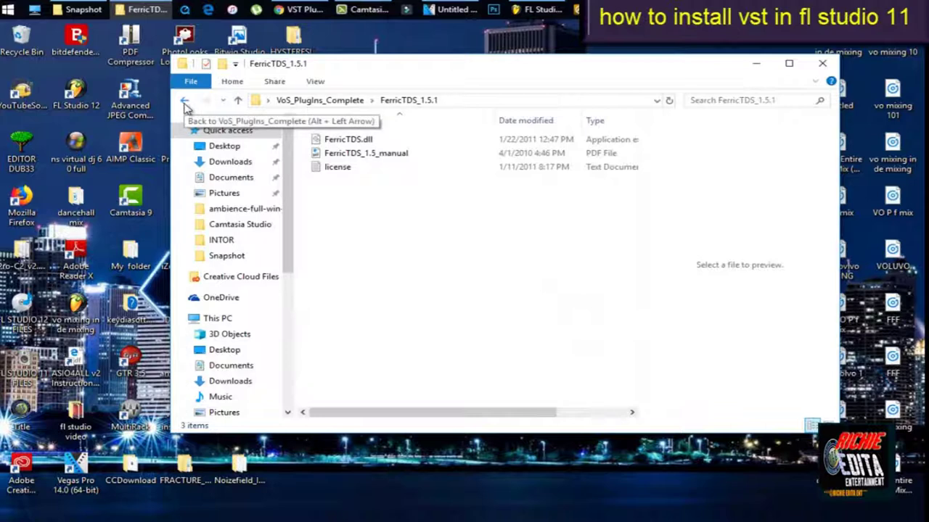
left_click(185, 102)
left_click_drag(326, 202, 335, 140)
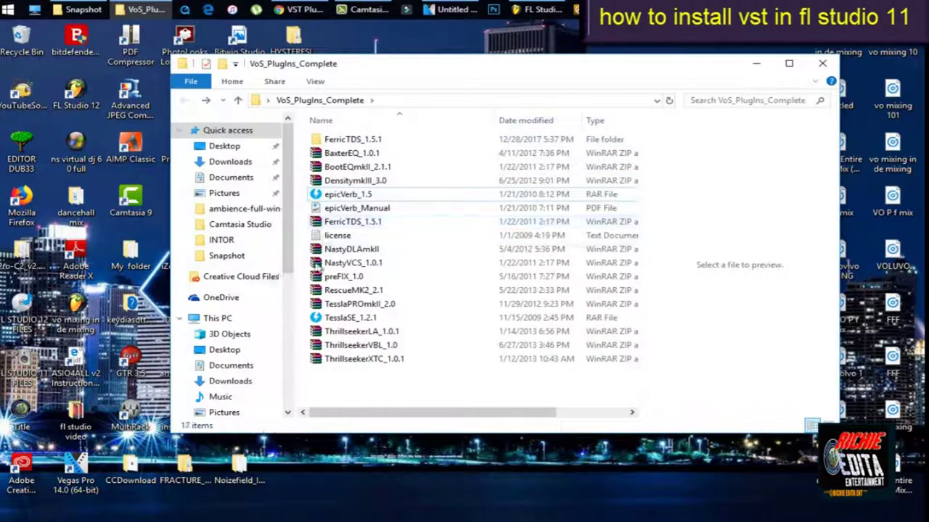
Extract DensitymkIII_3.0 directly into the current folder, replacing all existing files, and move DensitymkIII.dll into the FerricTDS_1.5.1 folder
right_click(332, 182)
left_click(403, 236)
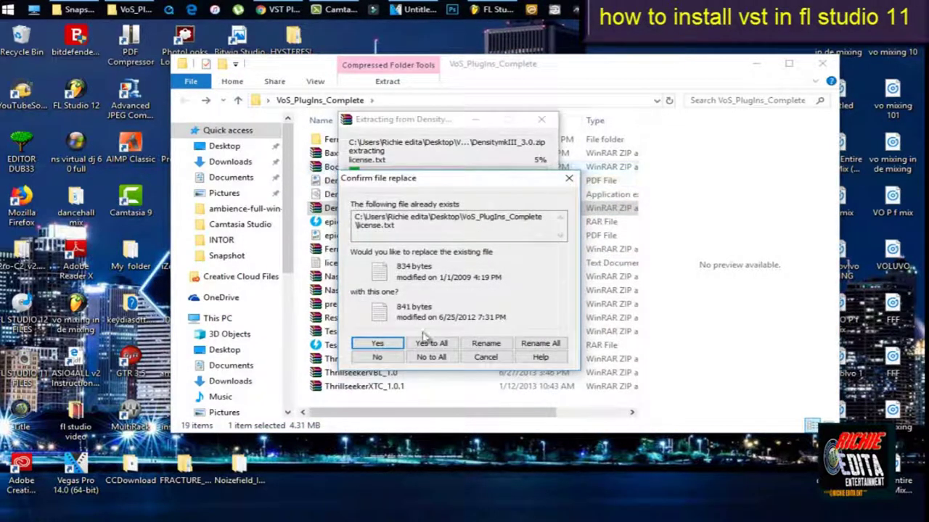
left_click(433, 345)
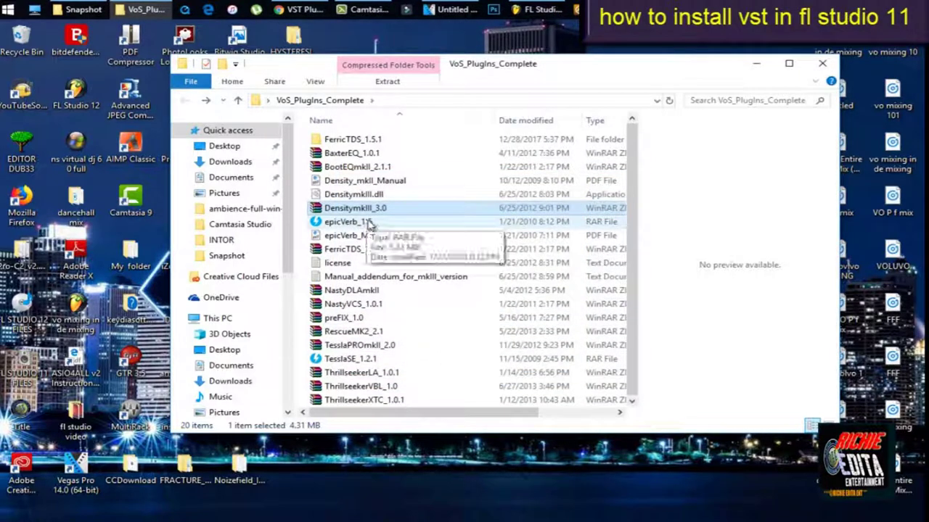
left_click_drag(337, 201, 332, 143)
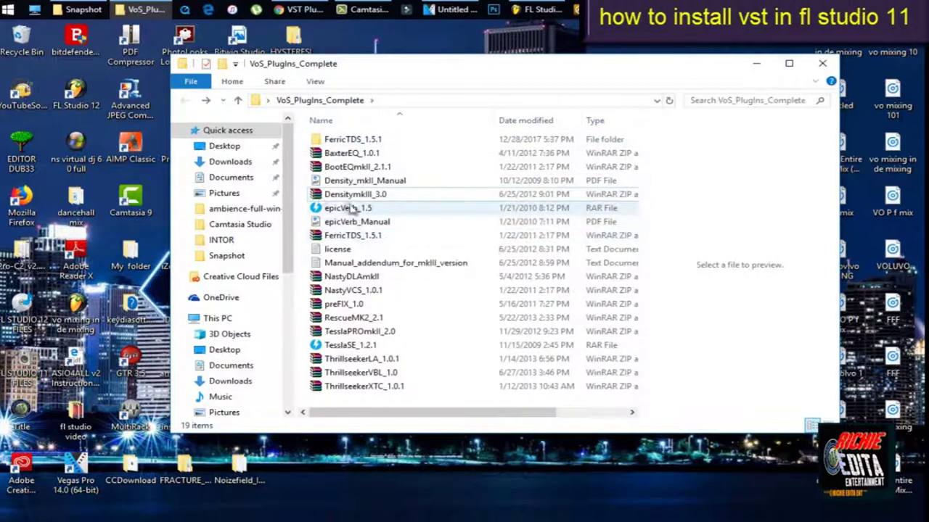
Extract the BootEQmkII_2.1.1 archive into its own folder and open that folder
right_click(323, 167)
left_click(380, 218)
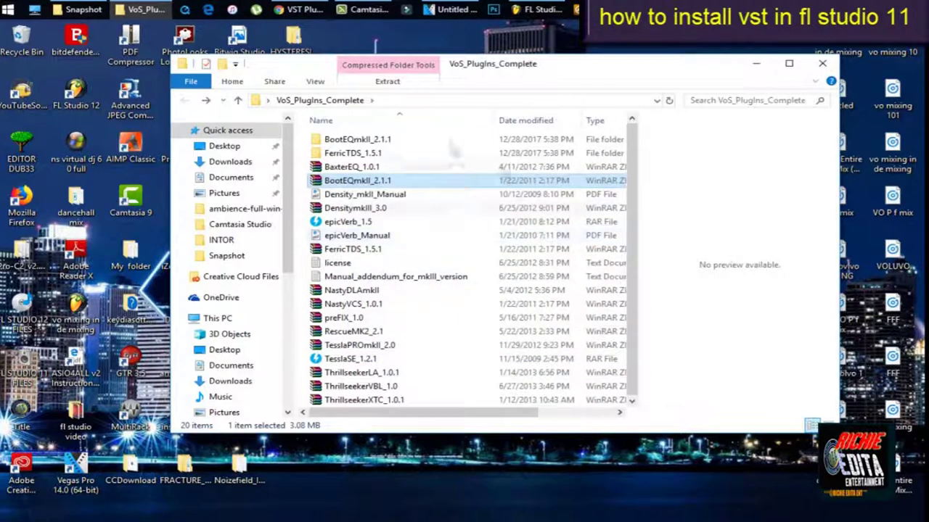
double_click(328, 142)
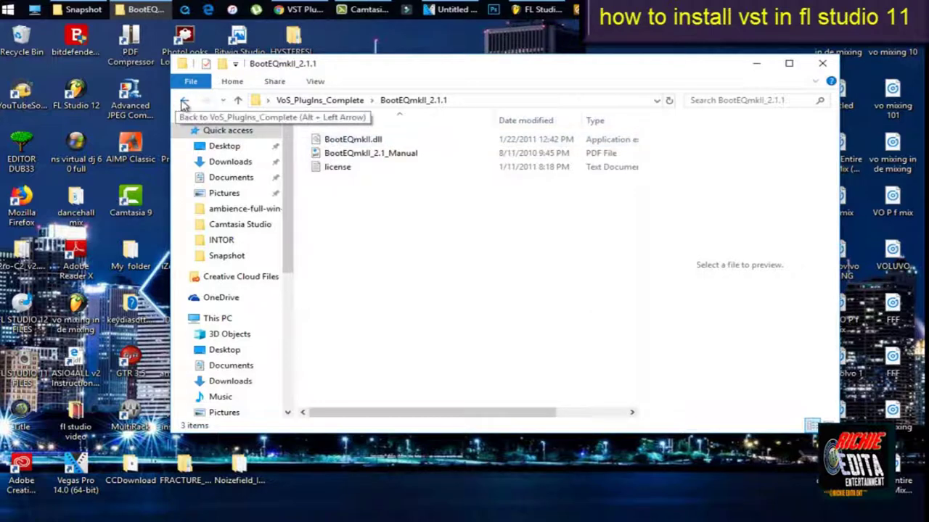
Copy BootEQmkII.dll from its extracted folder into the FerricTDS_1.5.1 folder
right_click(342, 143)
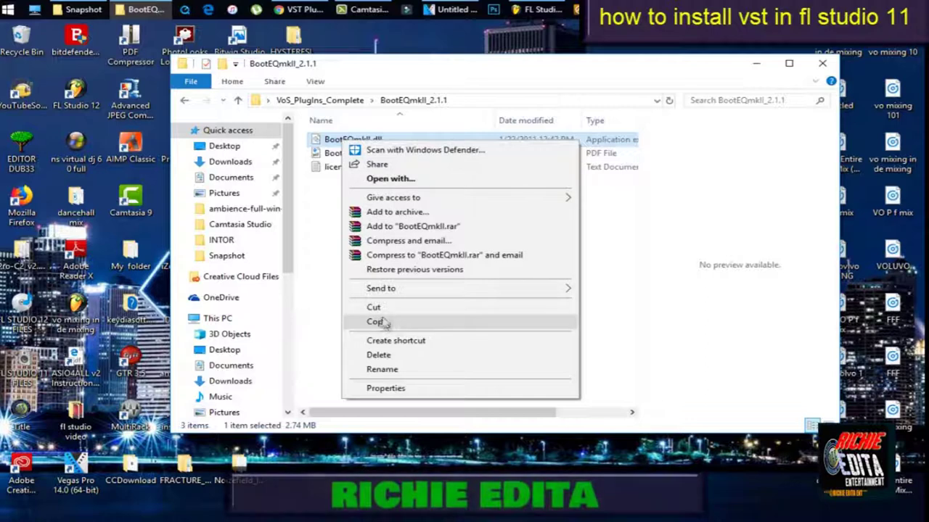
left_click(383, 324)
left_click(184, 102)
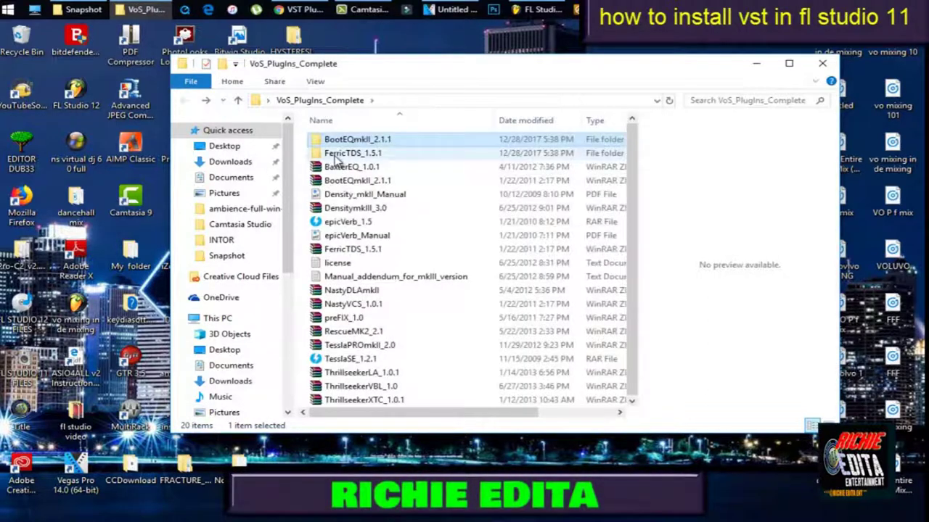
left_click(326, 153)
right_click(335, 154)
left_click(376, 397)
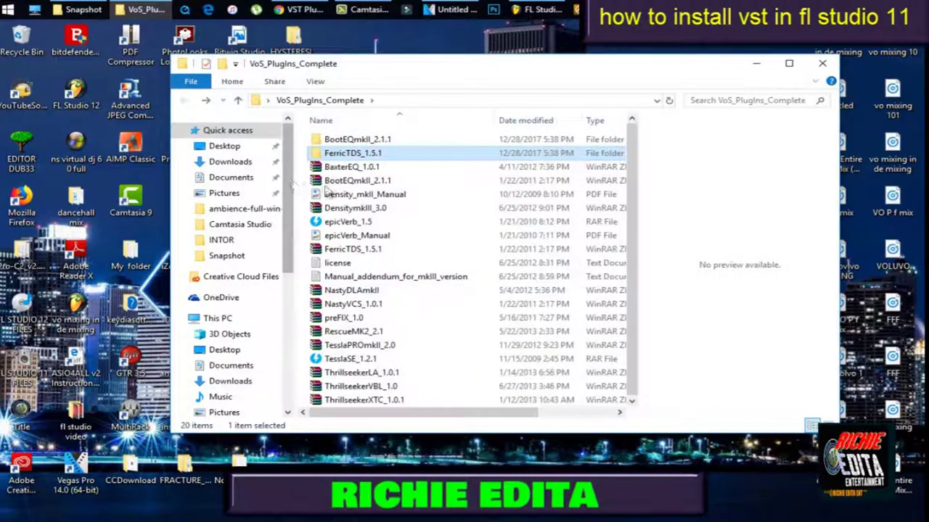
Extract the BaxterEQ_1.0.1 archive into its own folder and cut BaxterEQ.dll from there
left_click(328, 168)
right_click(328, 171)
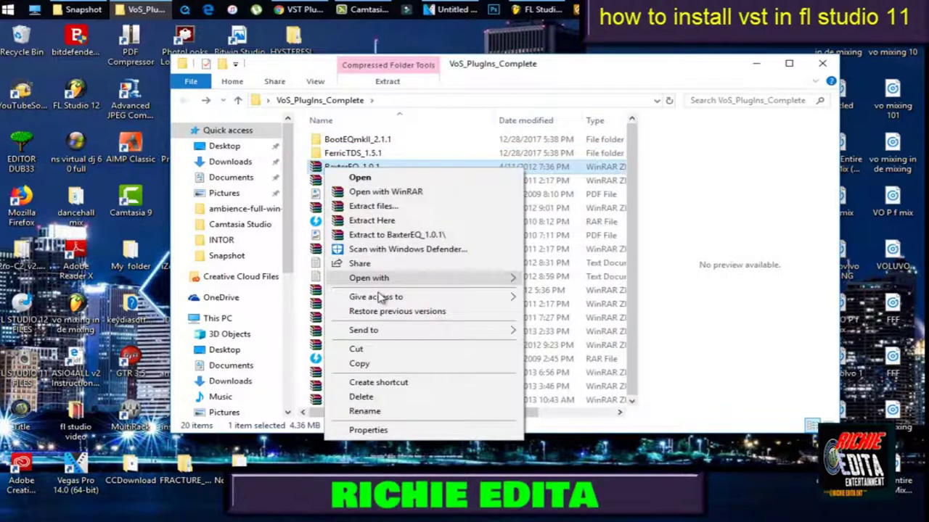
left_click(406, 220)
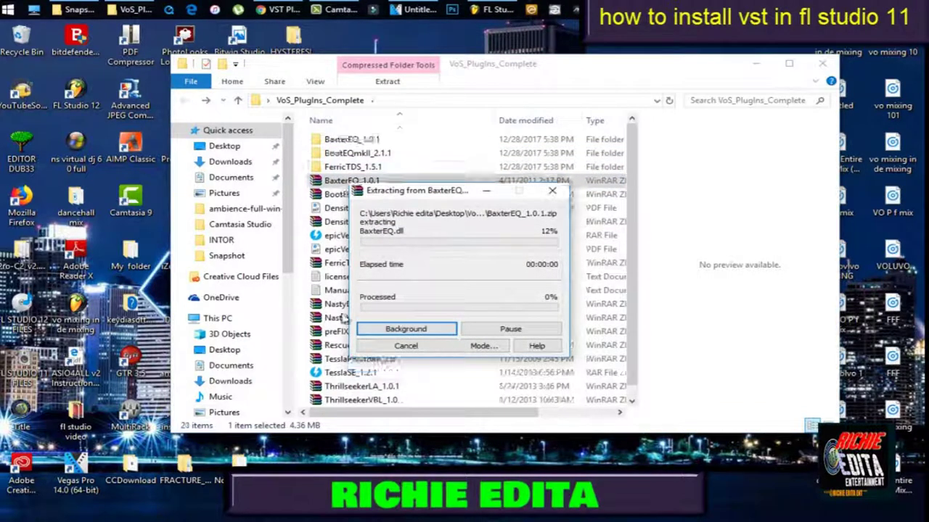
double_click(324, 141)
left_click(322, 155)
right_click(321, 156)
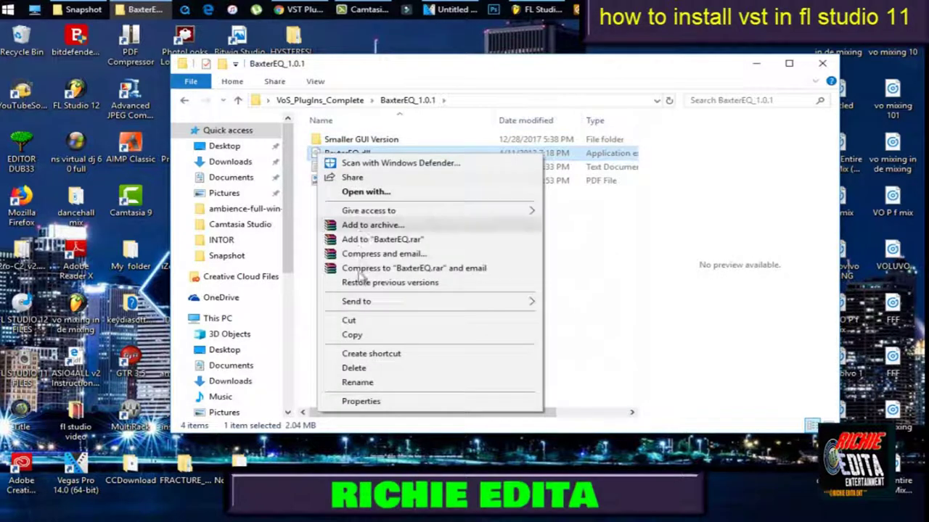
left_click(367, 334)
double_click(323, 138)
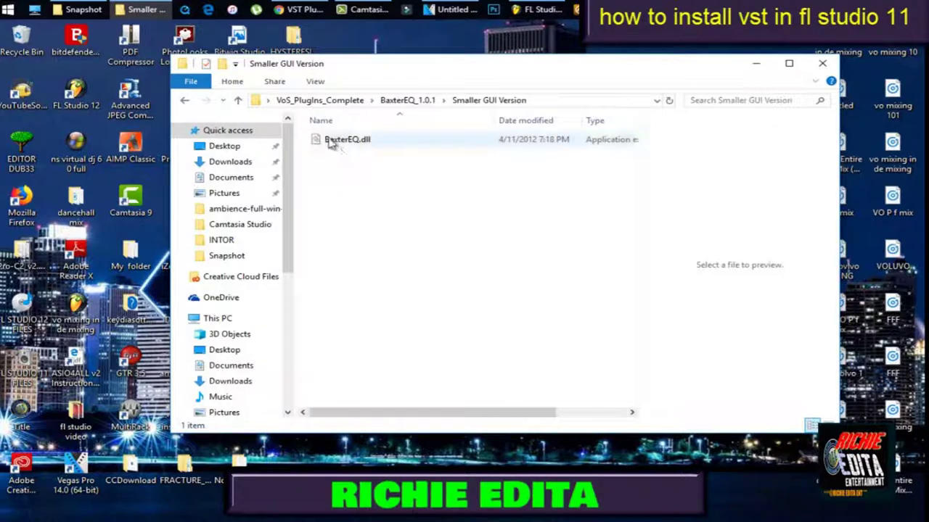
right_click(340, 178)
left_click(355, 261)
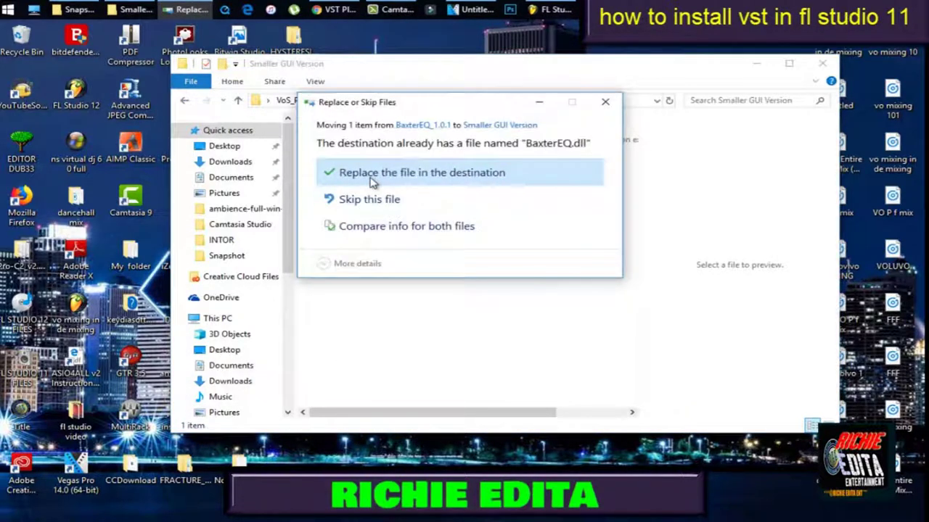
left_click(605, 105)
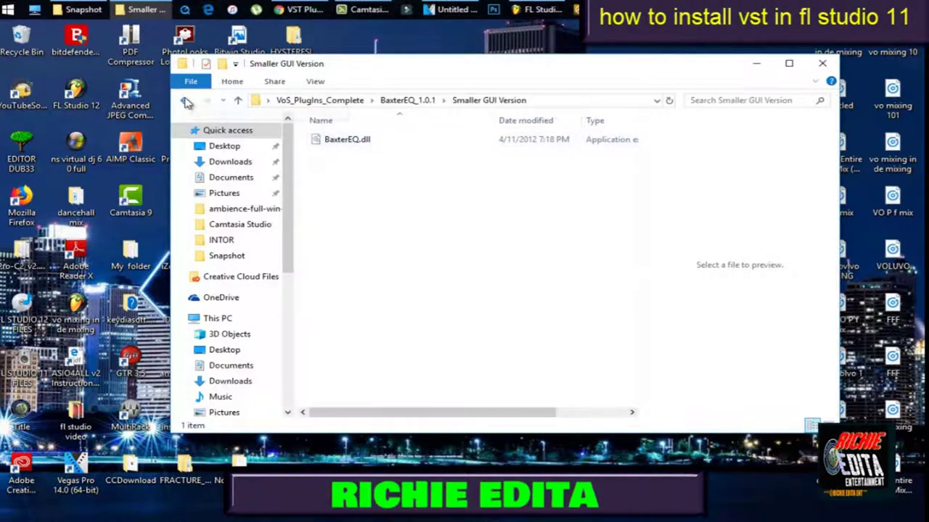
left_click(186, 102)
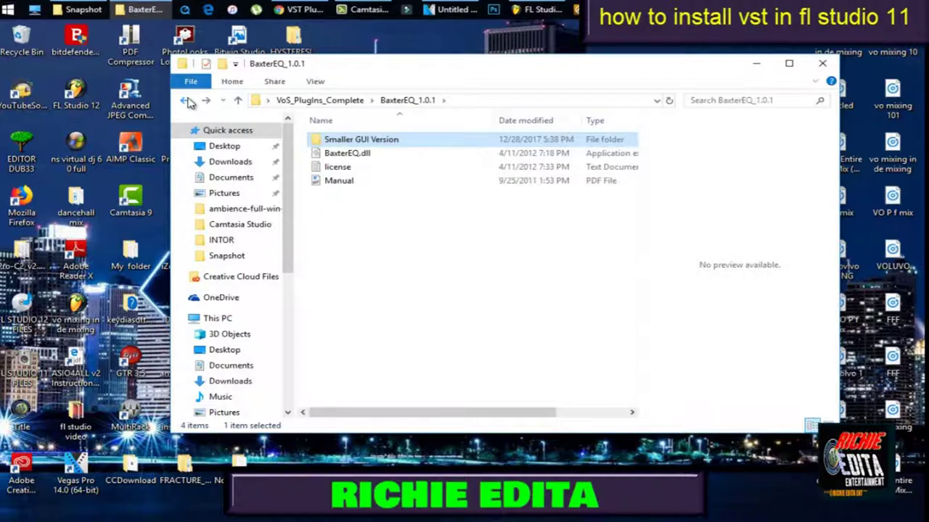
Return to the VoS_PlugIns_Complete folder and paste BaxterEQ.dll into the FerricTDS_1.5.1 folder
left_click(187, 102)
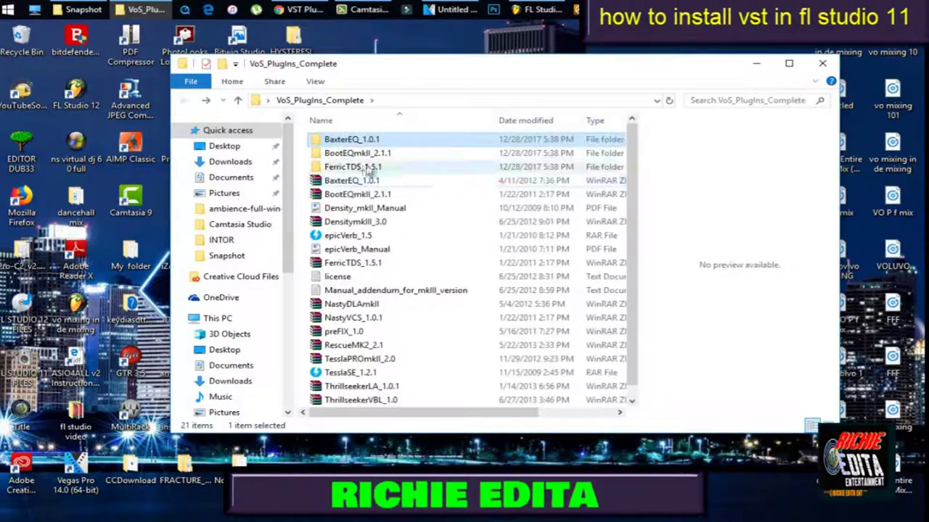
right_click(325, 168)
left_click(359, 389)
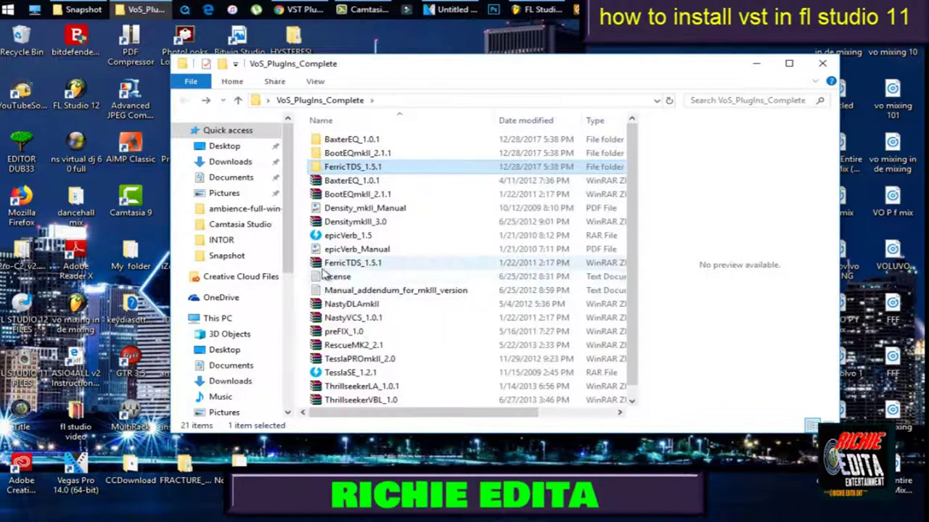
Extract the NastyDLAmkII archive into its own folder and open that folder
right_click(327, 307)
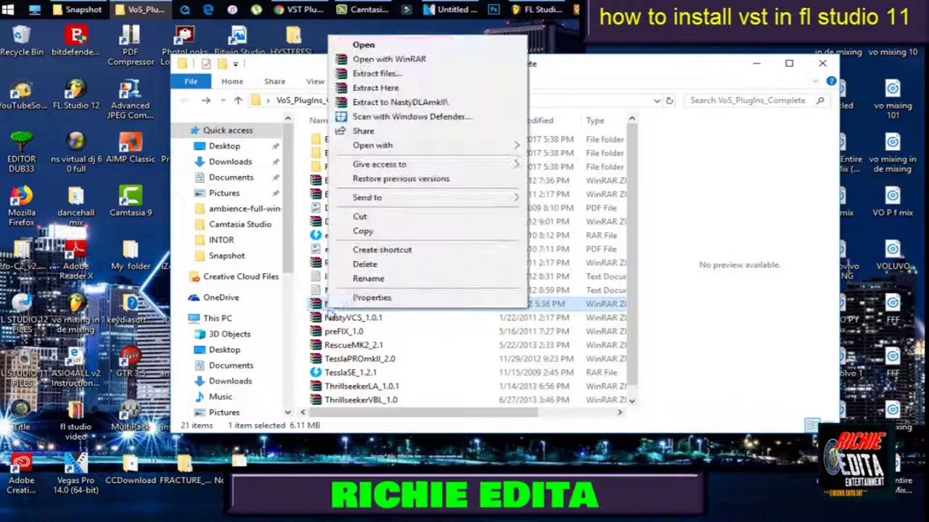
left_click(378, 101)
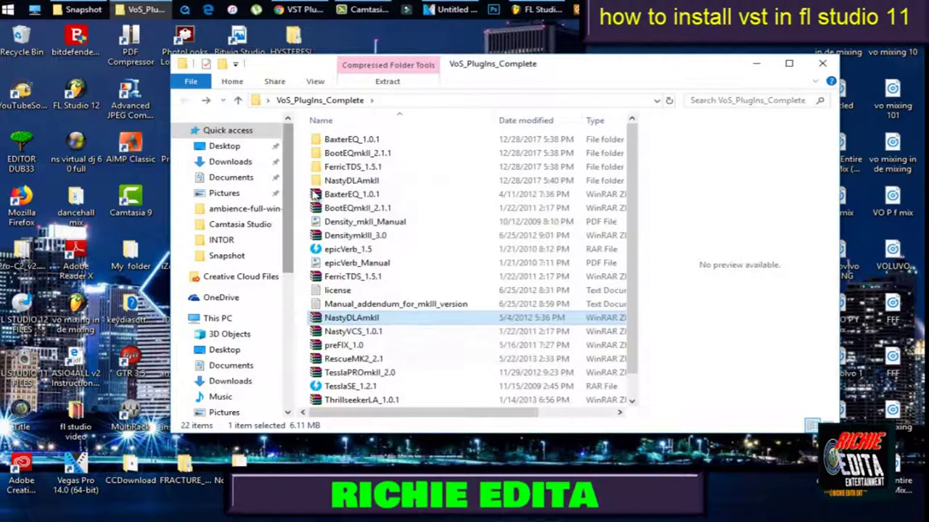
double_click(332, 179)
Copy NastyDLAmkII.dll from its extracted folder into the FerricTDS_1.5.1 folder
right_click(326, 185)
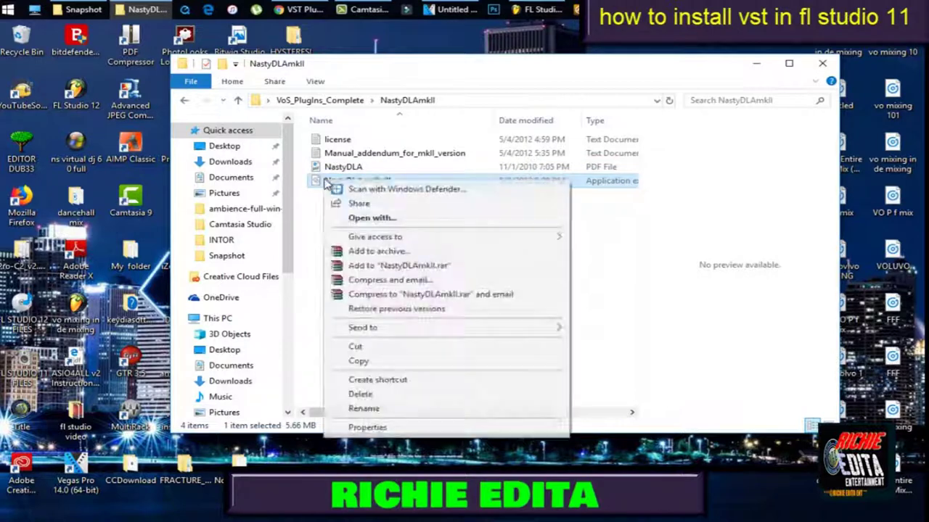
left_click(375, 361)
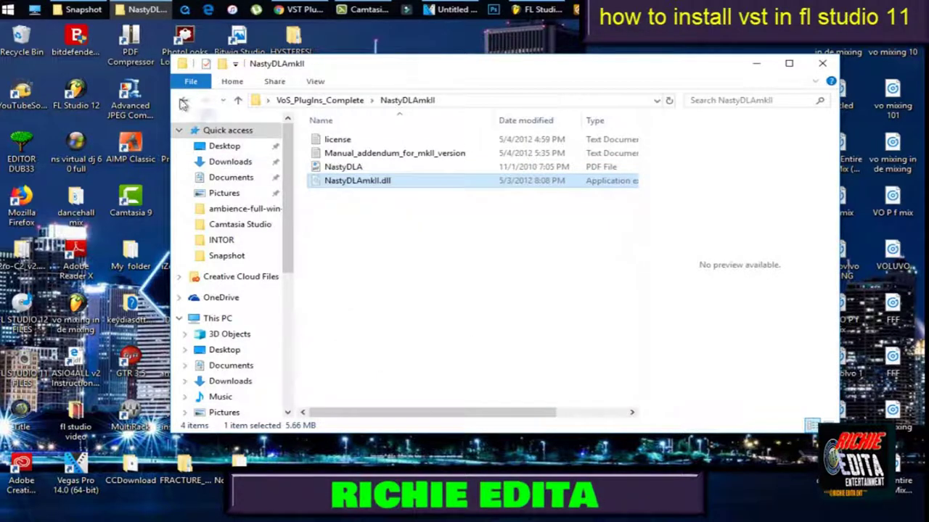
left_click(183, 104)
right_click(328, 168)
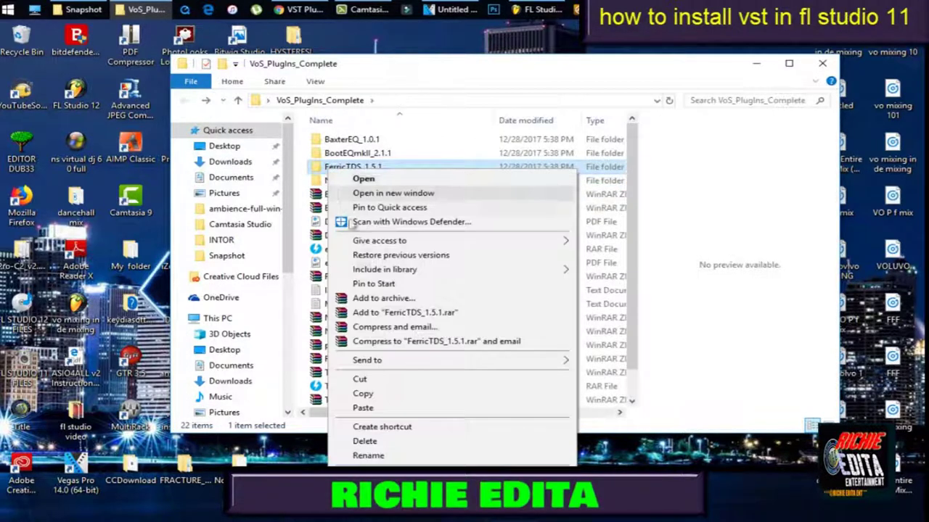
left_click(365, 409)
Extract the NastyVCS_1.0.1 archive into its own folder and open that folder
left_click(324, 332)
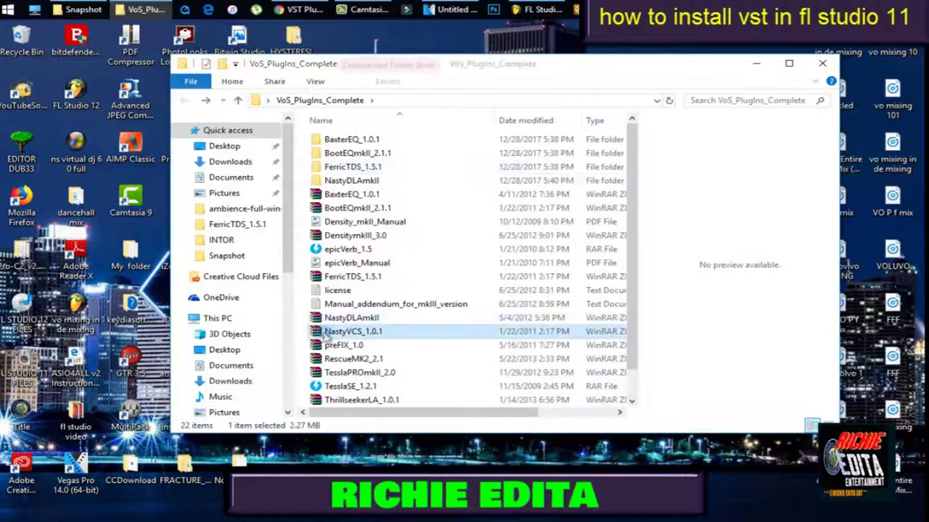
right_click(325, 333)
left_click(380, 109)
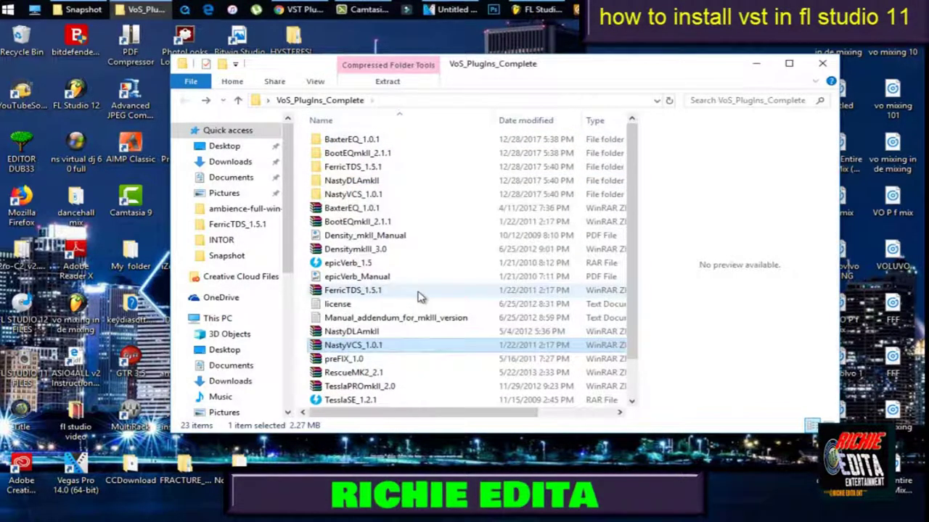
double_click(347, 194)
Copy NastyVCS.dll from its extracted folder into the FerricTDS_1.5.1 folder
left_click(337, 153)
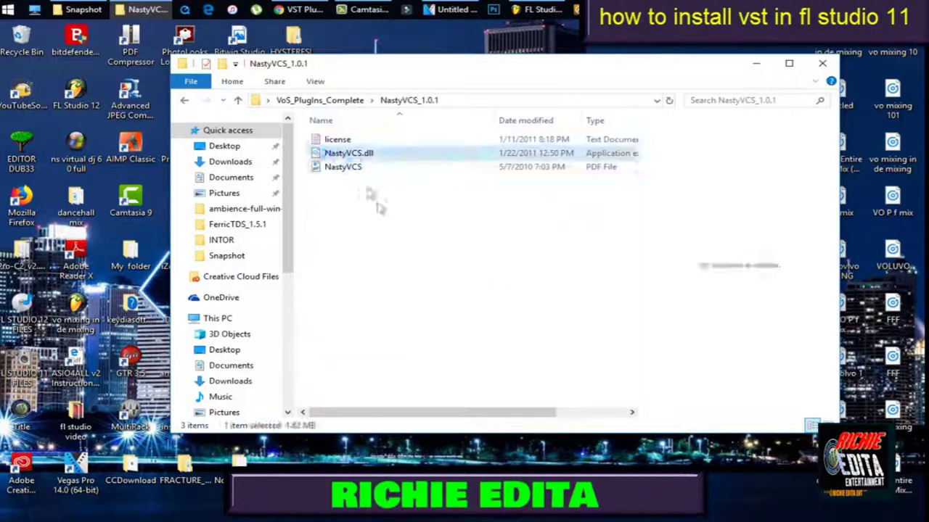
right_click(330, 155)
left_click(361, 321)
left_click(184, 100)
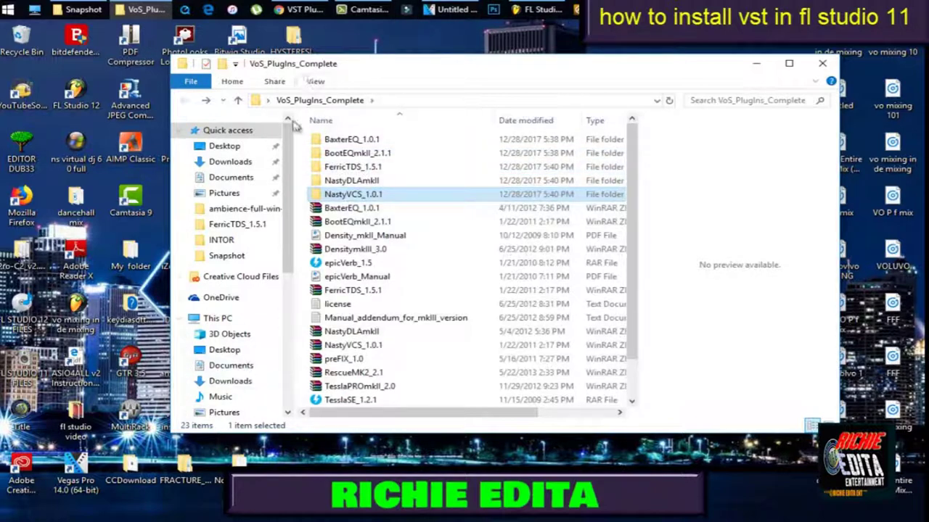
right_click(351, 168)
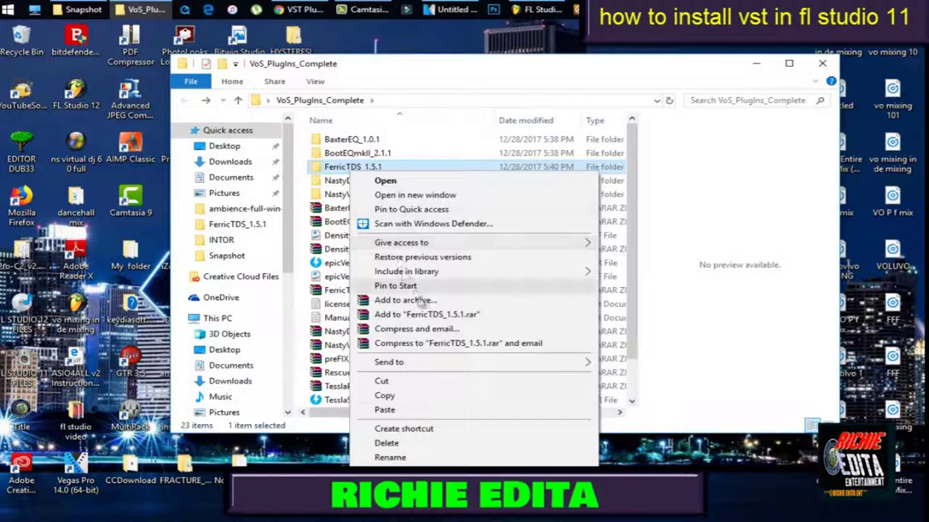
left_click(386, 411)
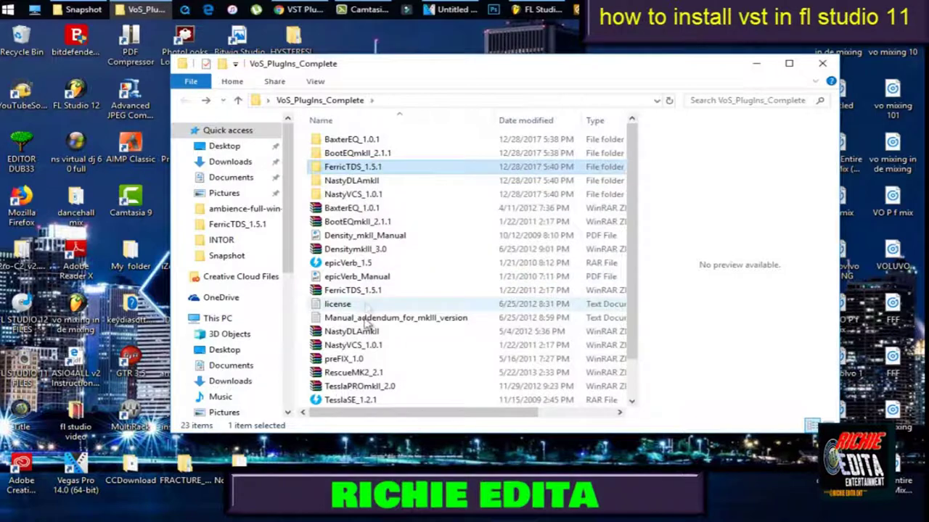
Extract the preFIX_1.0 archive into its own folder and open that folder
right_click(333, 360)
left_click(381, 140)
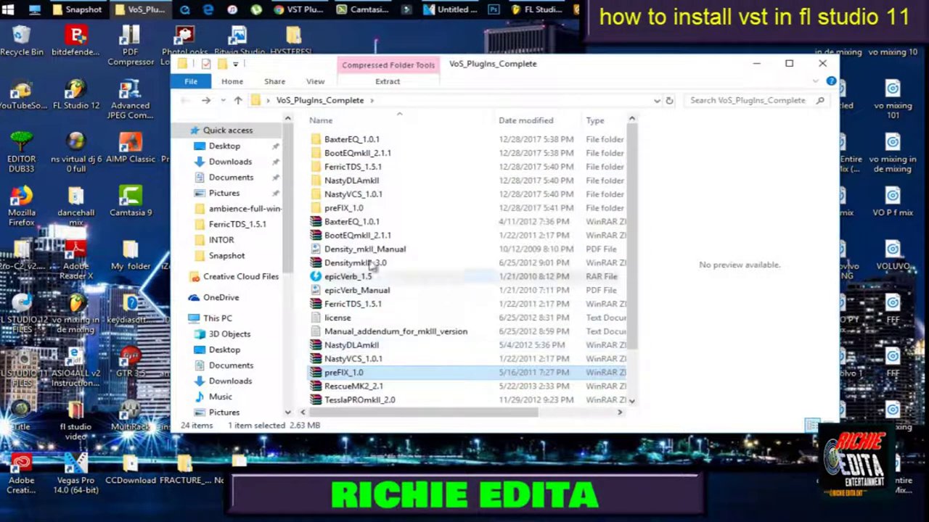
double_click(340, 209)
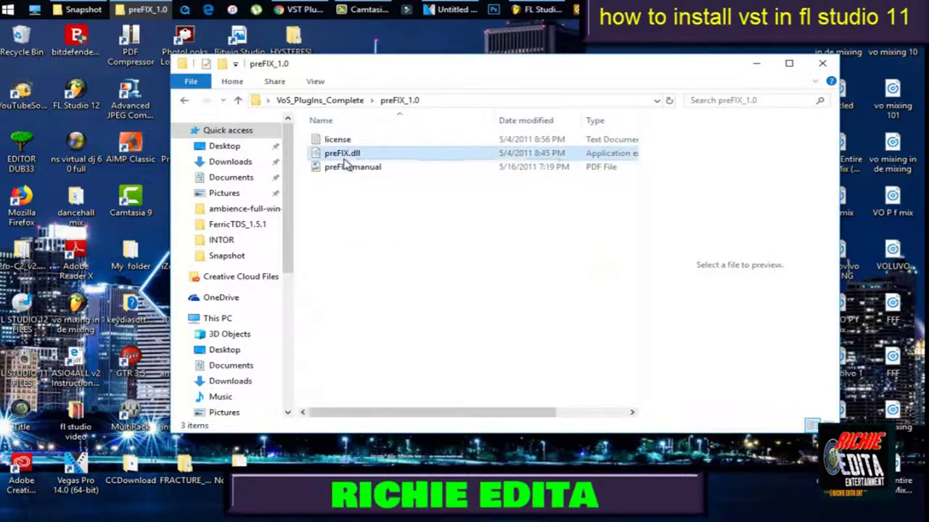
Cut preFIX.dll from its extracted folder and return to the VoS_PlugIns_Complete folder
right_click(345, 153)
left_click(394, 330)
left_click(188, 102)
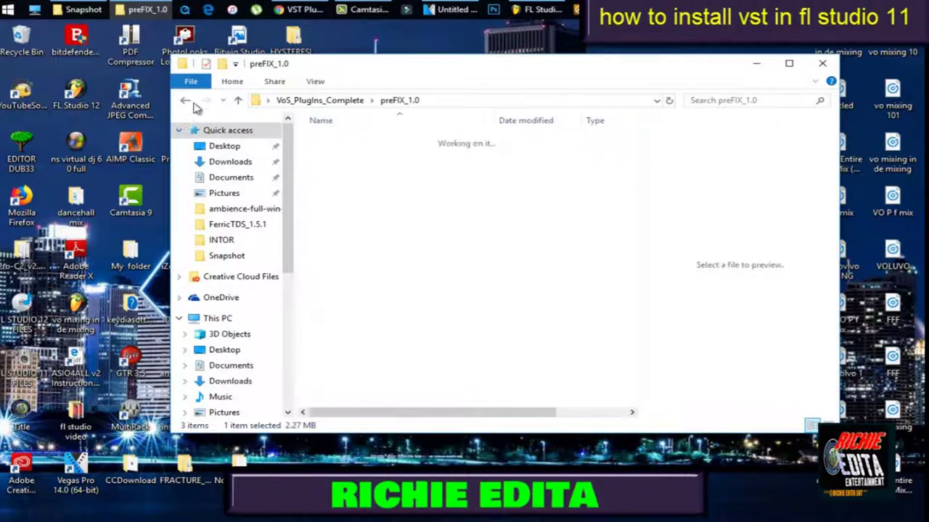
Extract the RescueMK2_2.1 and TesslaPROmkII_2.0 archives within VoS_PlugIns_Complete, replacing all existing files that conflict
scroll(371, 340, "down", 2)
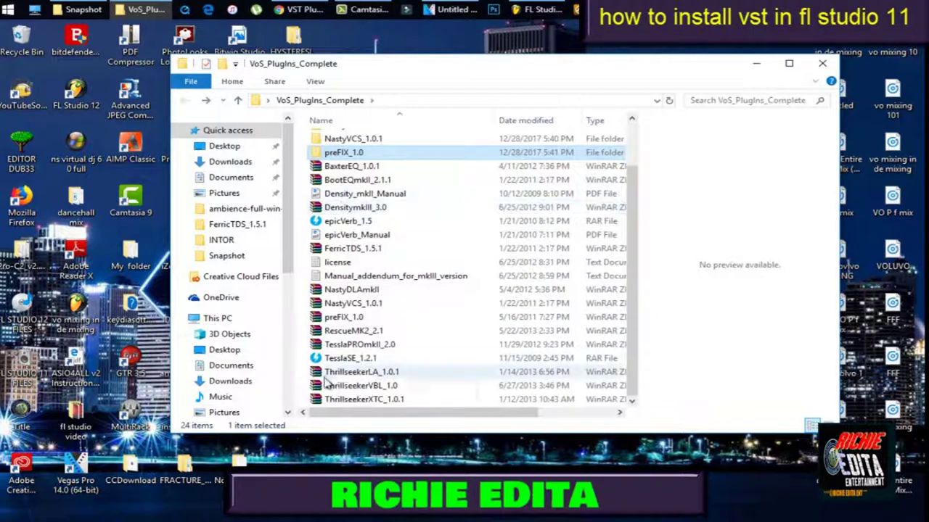
right_click(335, 331)
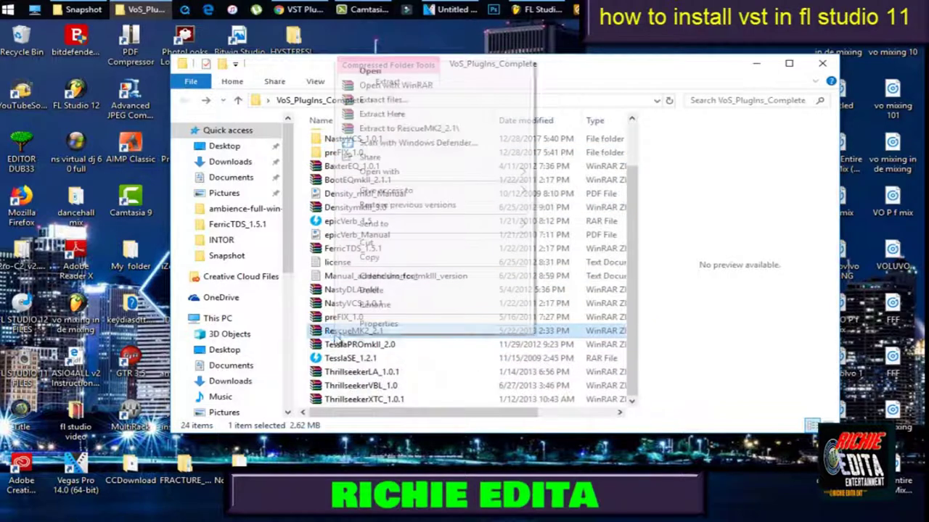
left_click(380, 114)
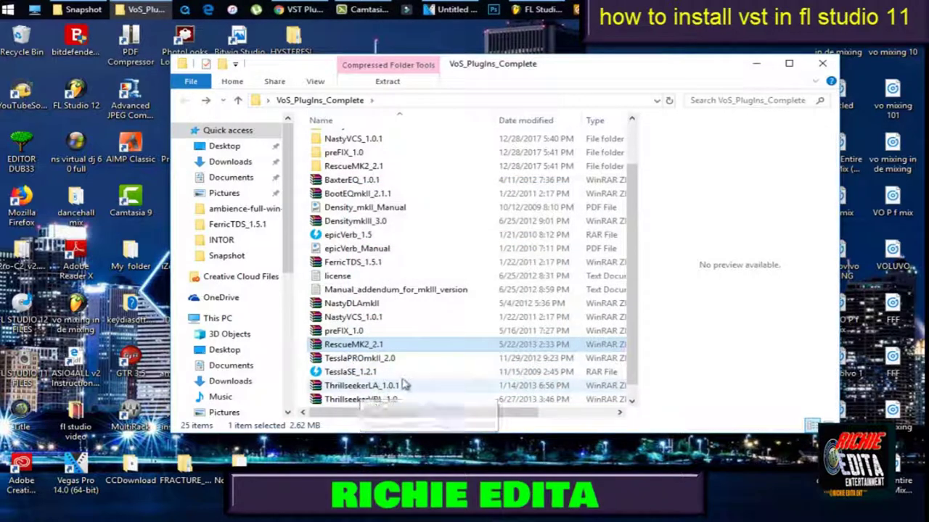
right_click(347, 359)
left_click(390, 132)
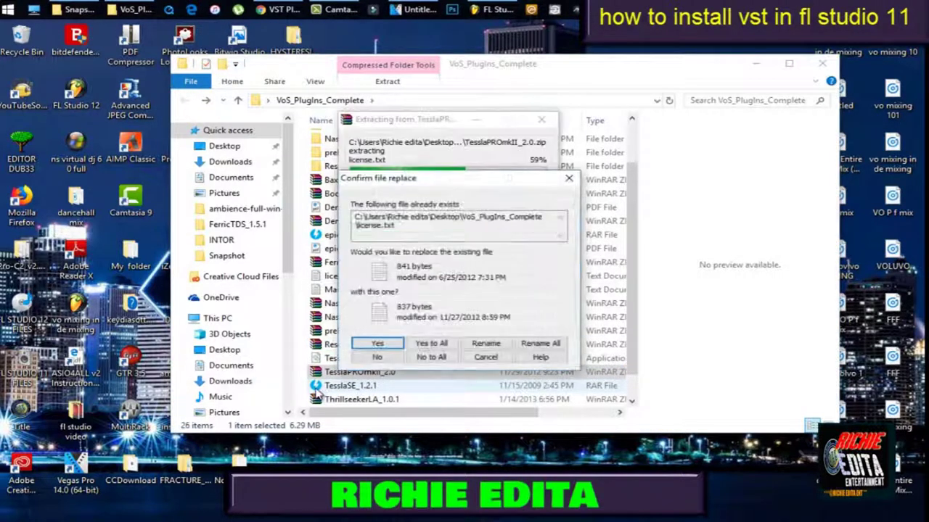
left_click(429, 345)
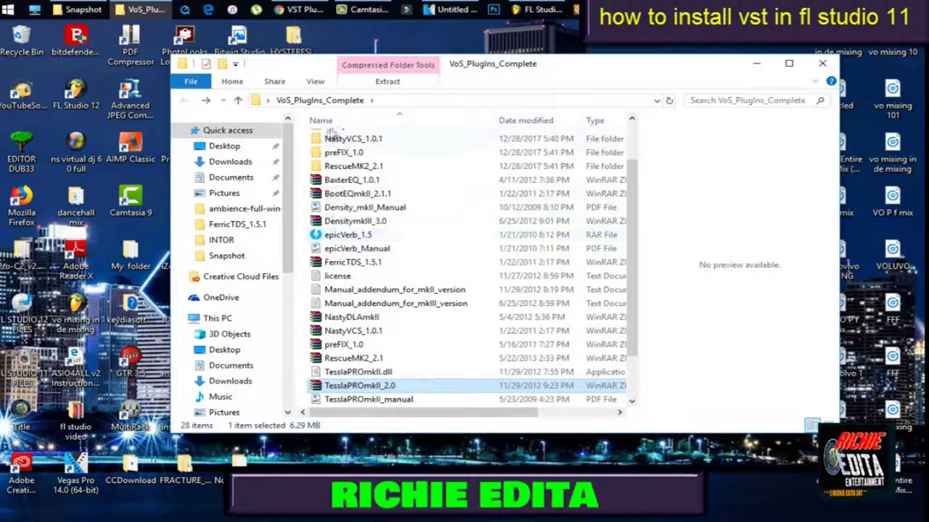
Paste the cut preFIX.dll into the FerricTDS_1.5.1 folder
scroll(348, 189, "up", 2)
right_click(334, 173)
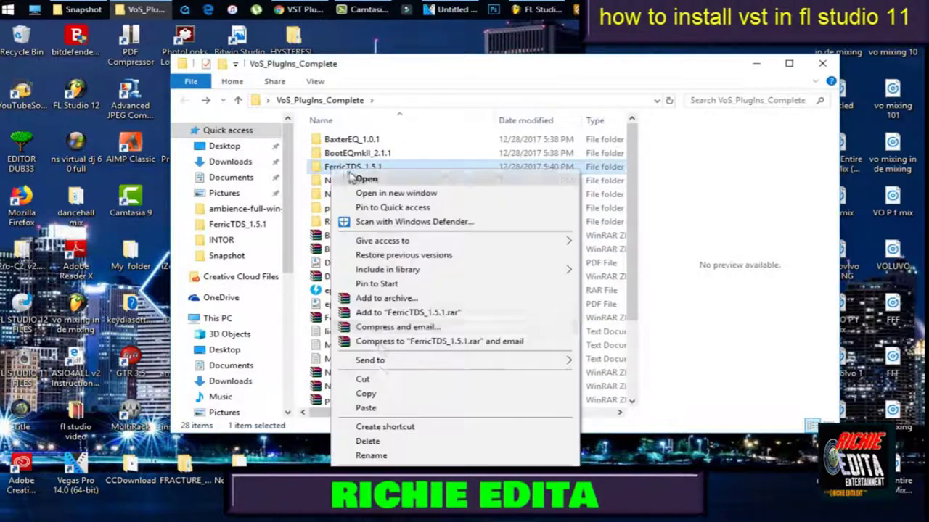
left_click(380, 411)
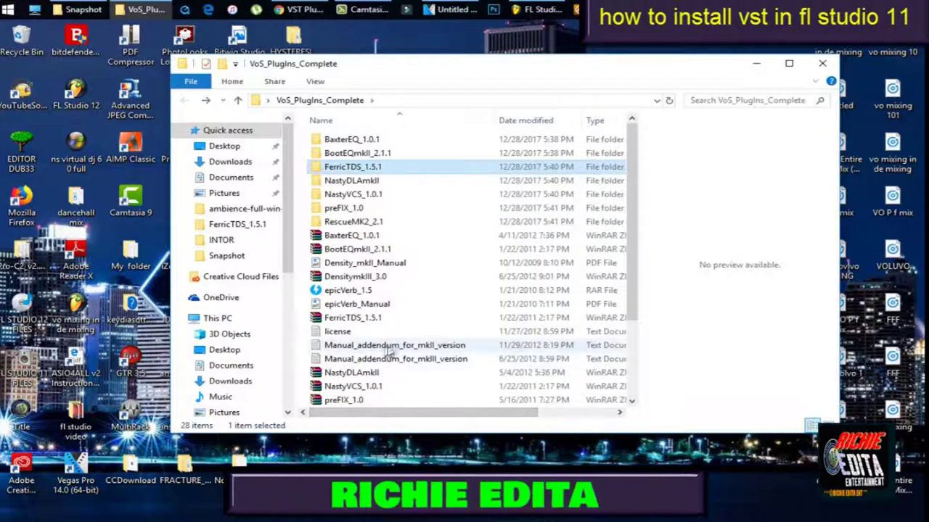
Move TesslaPROmkII.dll from the VoS_PlugIns_Complete folder into the FerricTDS_1.5.1 folder
scroll(341, 351, "down", 3)
left_click(344, 318)
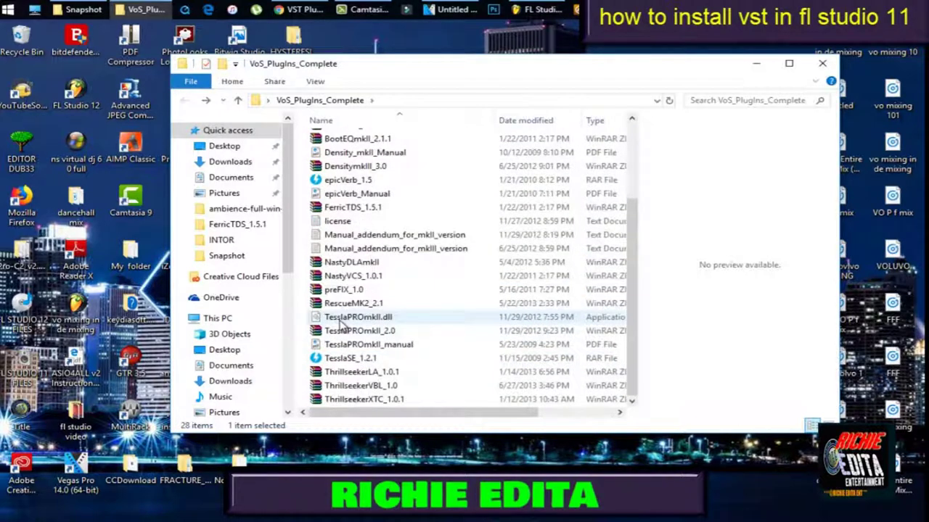
right_click(341, 318)
left_click(375, 244)
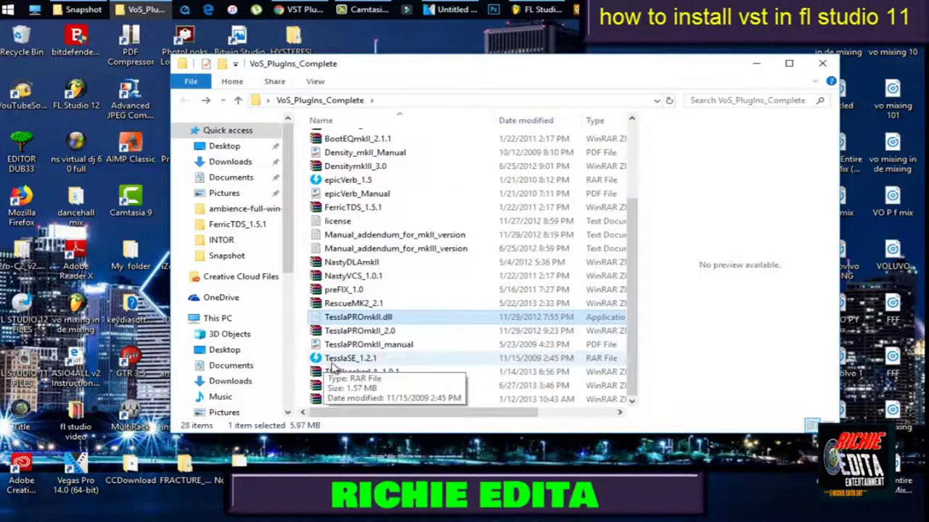
scroll(419, 319, "up", 3)
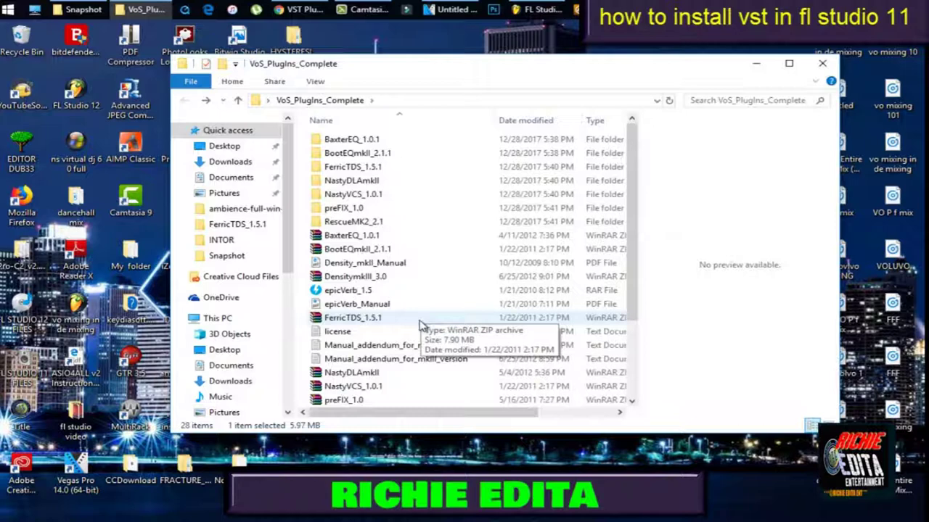
right_click(337, 168)
left_click(330, 173)
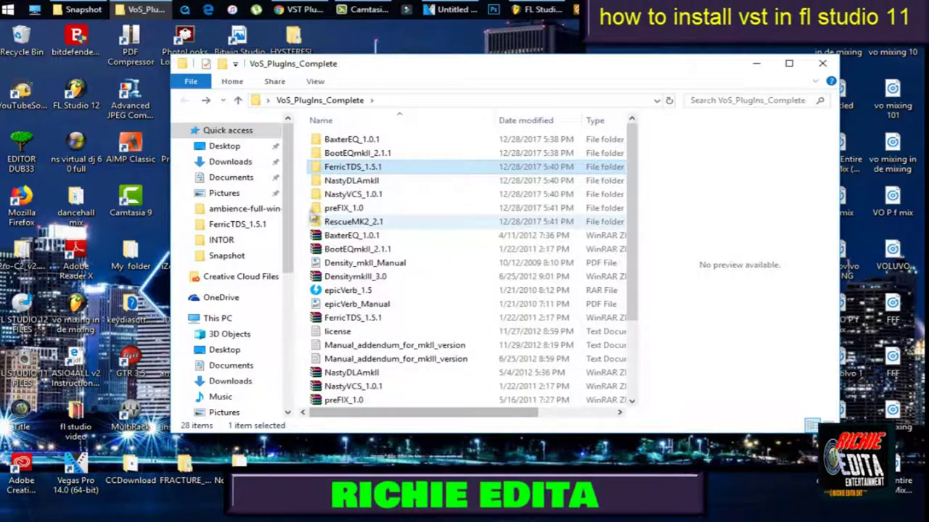
Check which DLL files are in the FerricTDS_1.5.1 folder and return to VoS_PlugIns_Complete
double_click(328, 168)
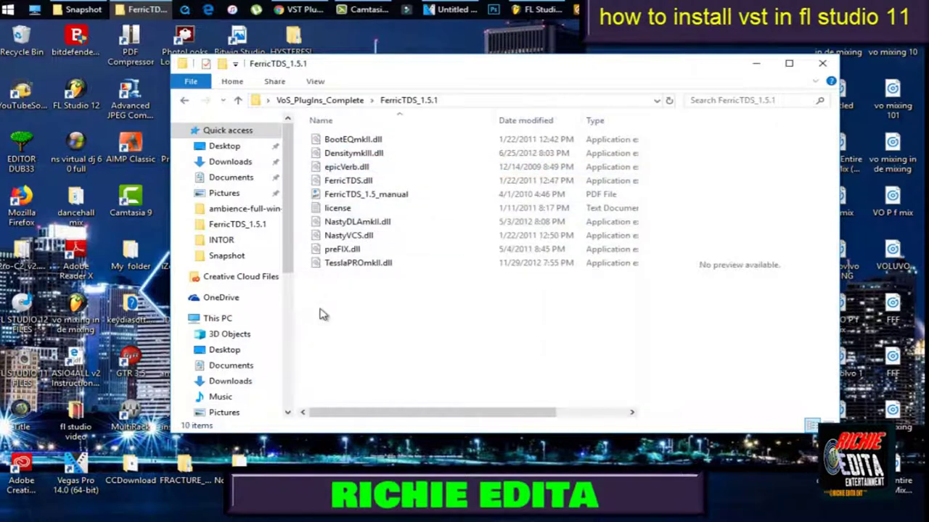
left_click(184, 100)
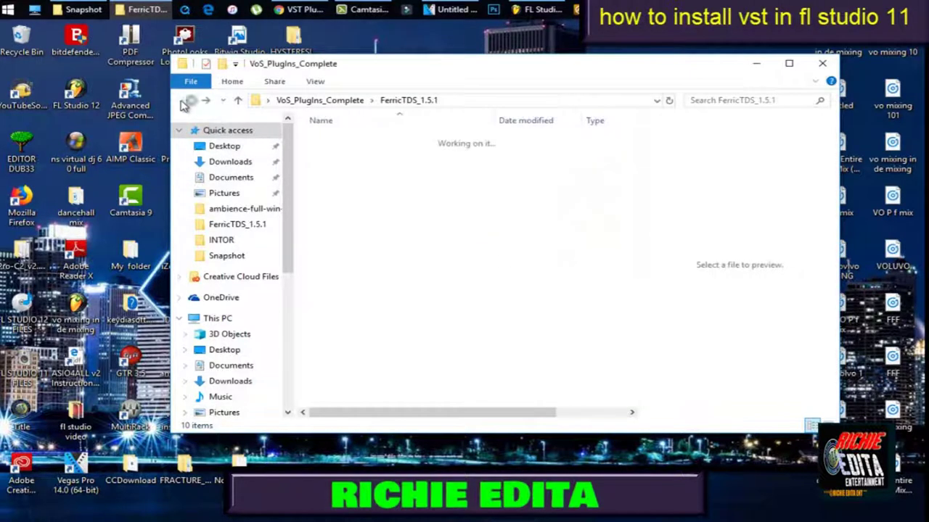
double_click(328, 171)
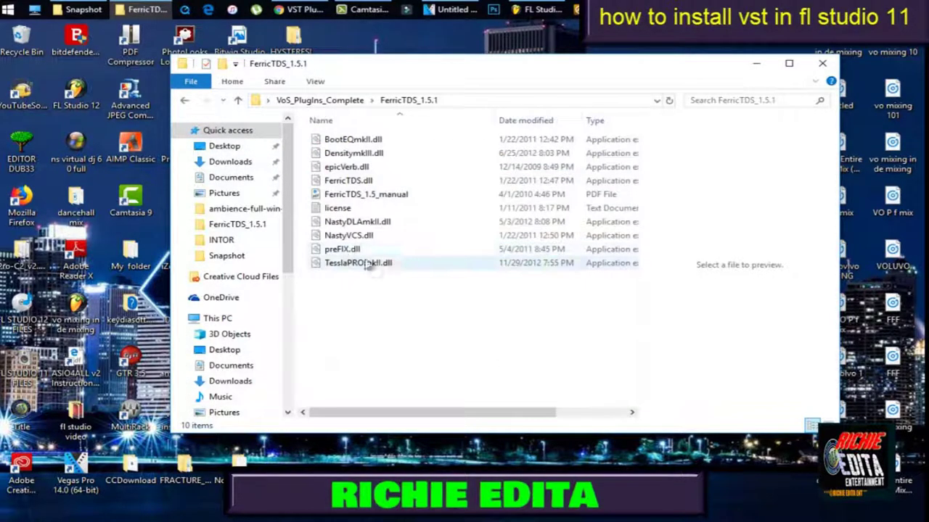
left_click(184, 100)
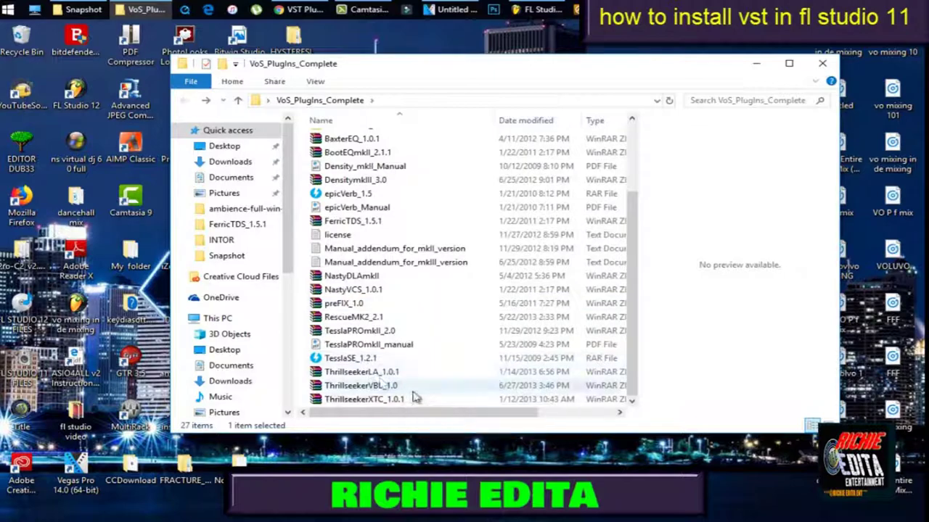
Extract the ThrillseekerLA_1.0.1 archive within the VoS_PlugIns_Complete folder
left_click(346, 373)
right_click(347, 372)
left_click(431, 143)
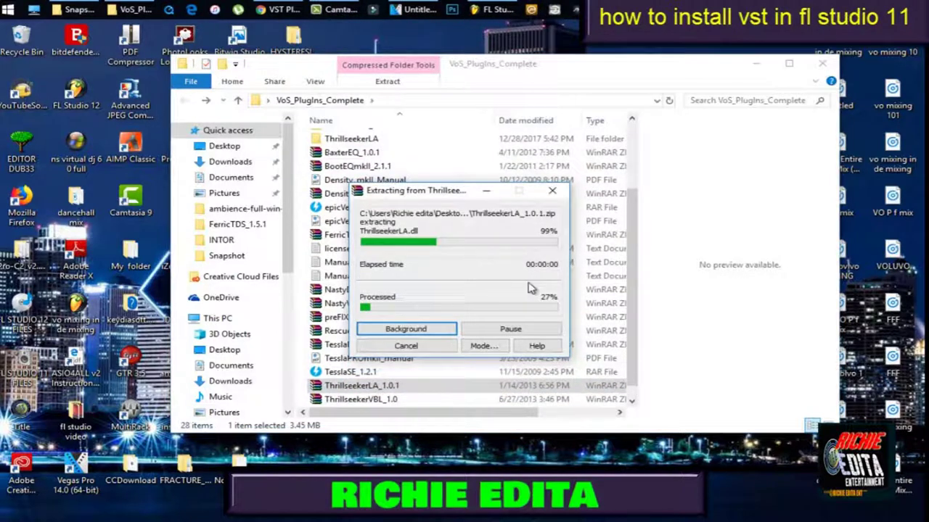
left_click_drag(632, 298, 656, 323)
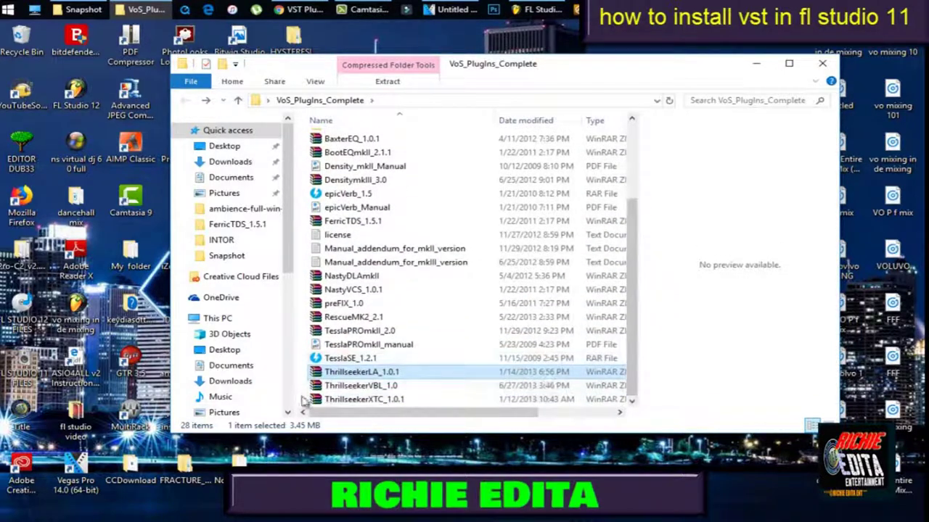
Extract the ThrillseekerVBL_1.0 and ThrillseekerXTC_1.0.1 archives within the VoS_PlugIns_Complete folder
right_click(314, 391)
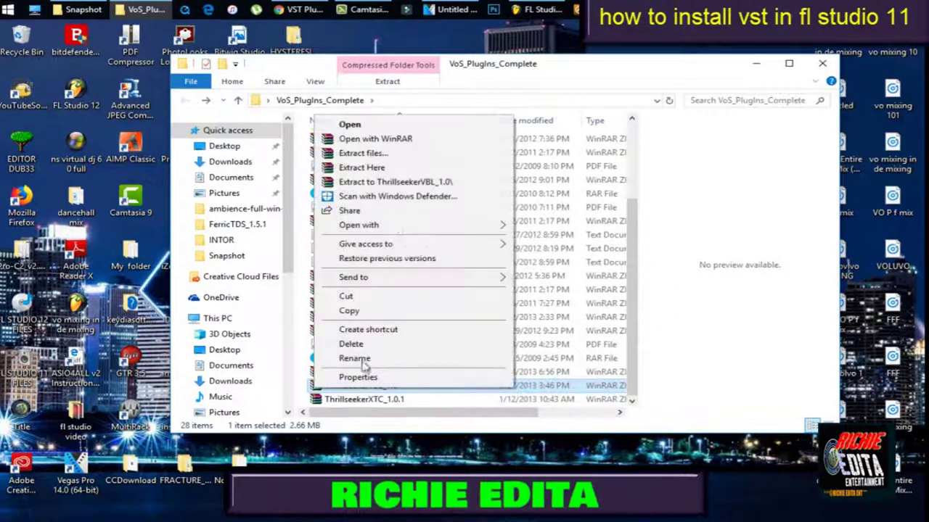
left_click(384, 182)
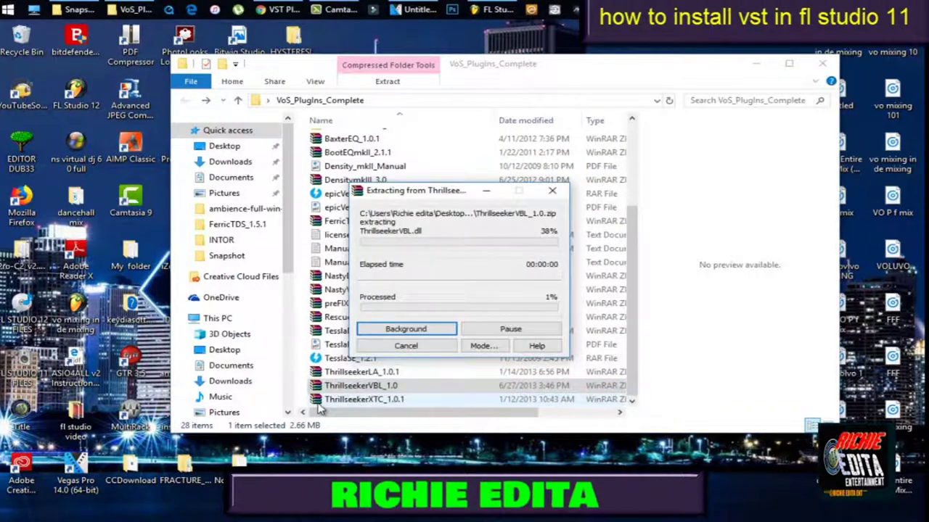
right_click(324, 399)
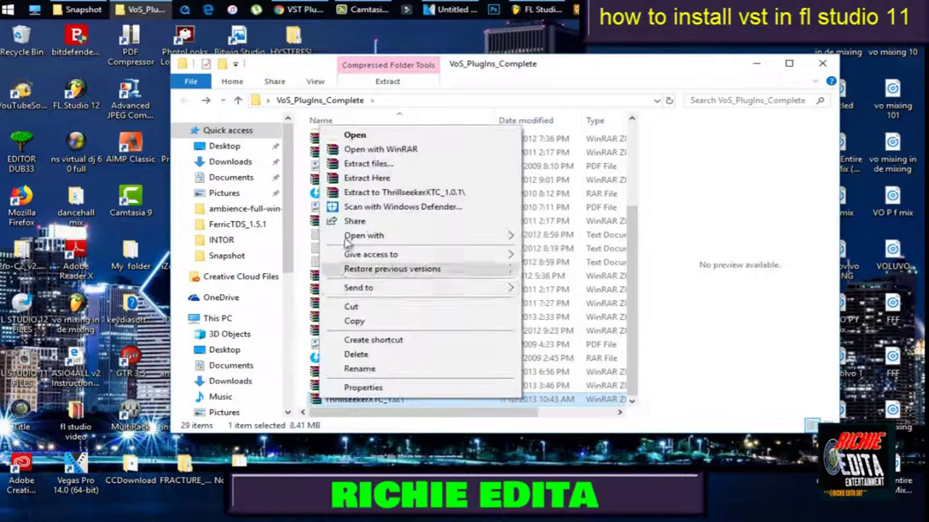
left_click(362, 179)
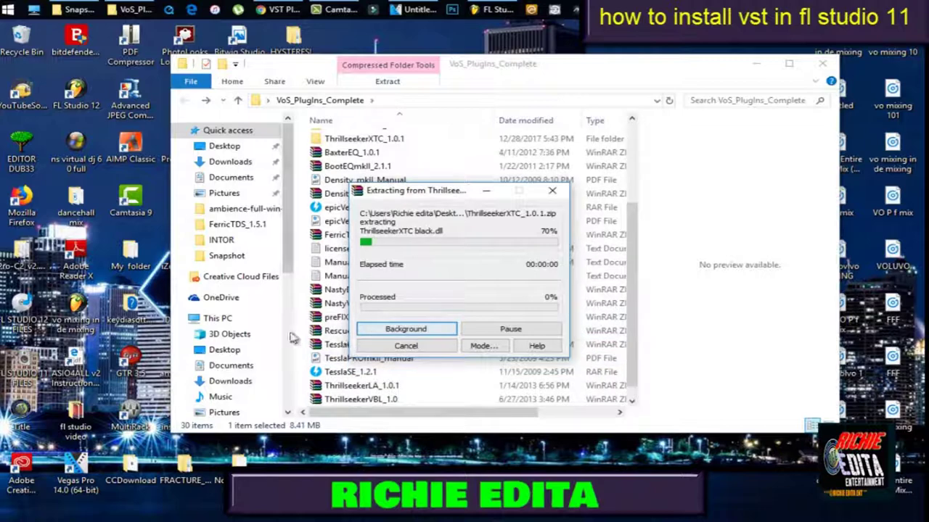
left_click(303, 326)
scroll(308, 328, "up", 3)
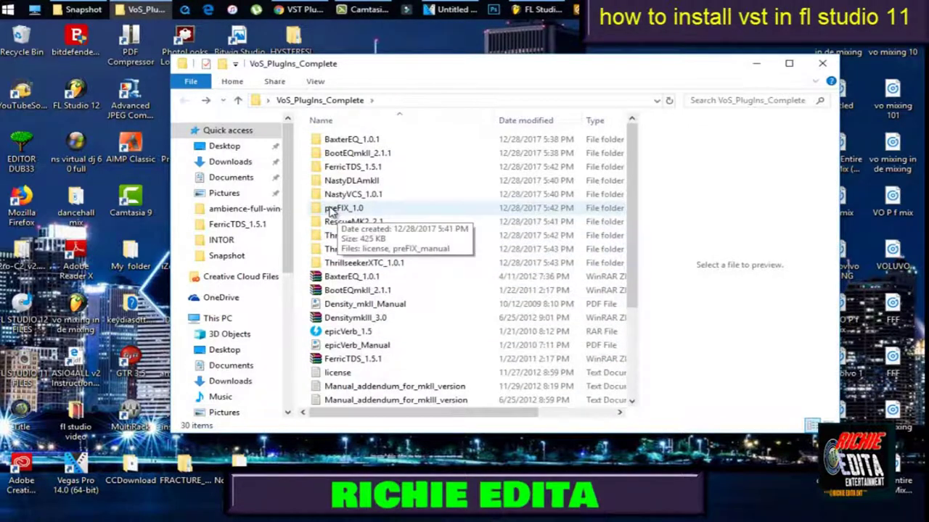
right_click(318, 166)
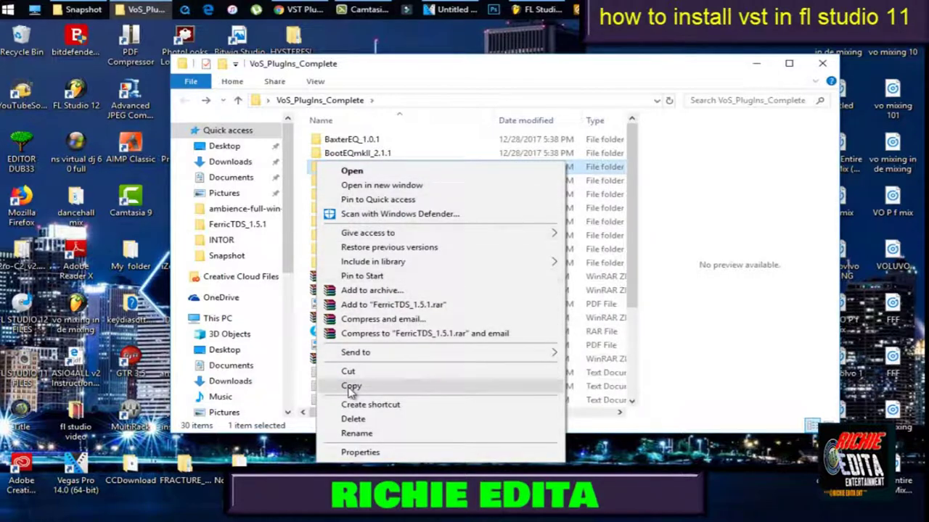
left_click(306, 205)
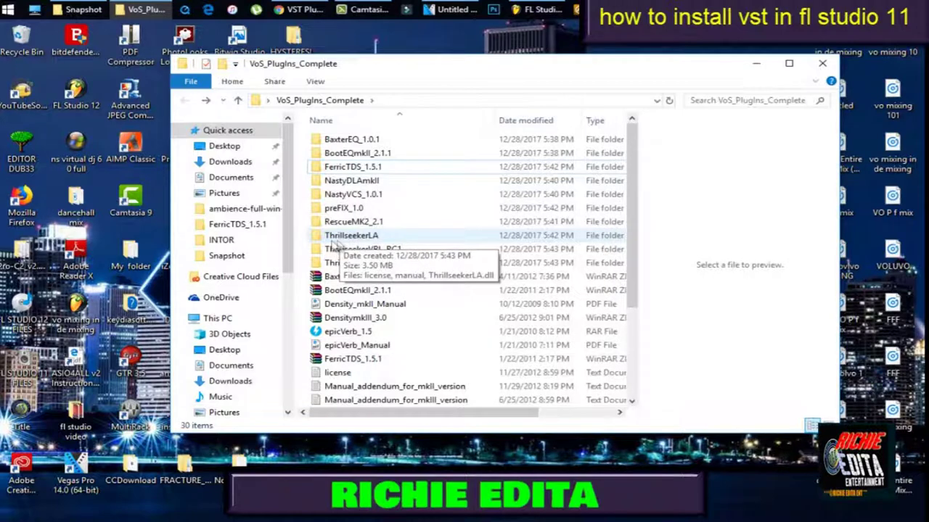
Move RescueMK2.dll from the RescueMK2_2.1 folder into the FerricTDS_1.5.1 folder
double_click(323, 221)
right_click(324, 145)
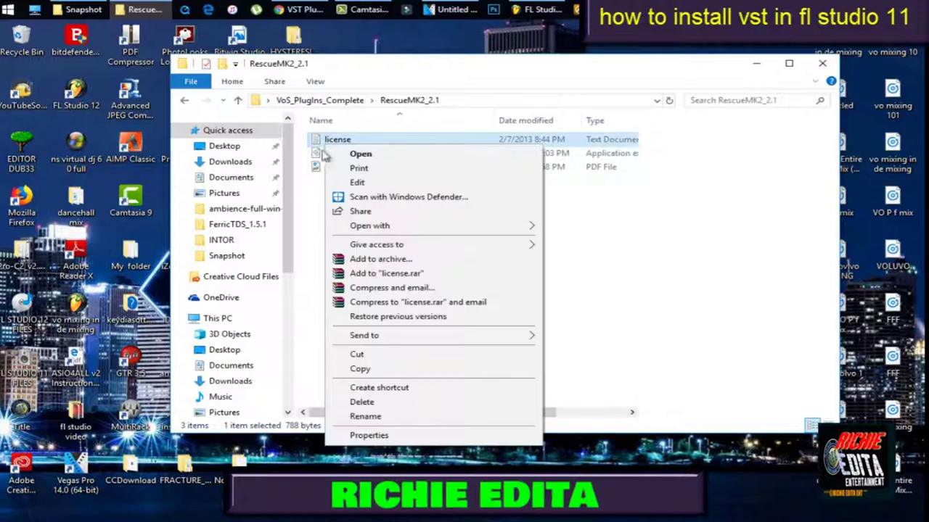
left_click(325, 153)
right_click(324, 153)
left_click(356, 322)
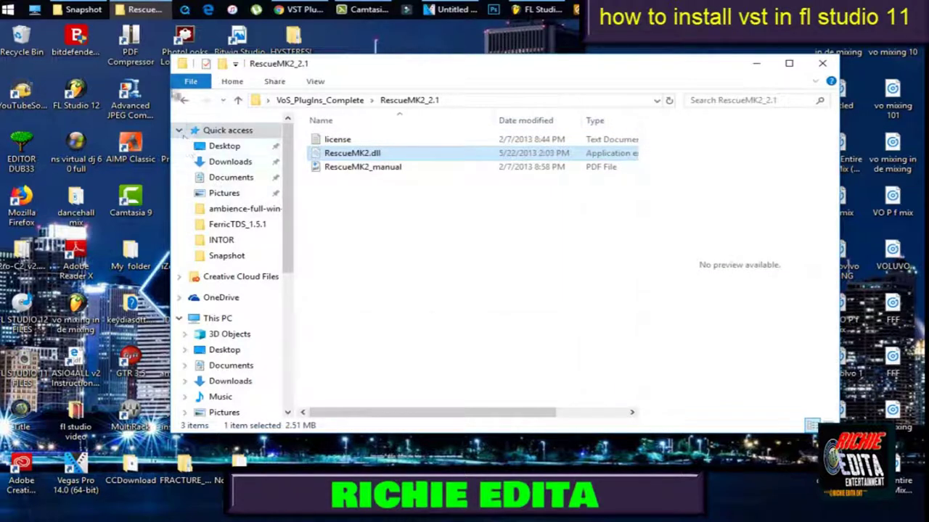
left_click(186, 100)
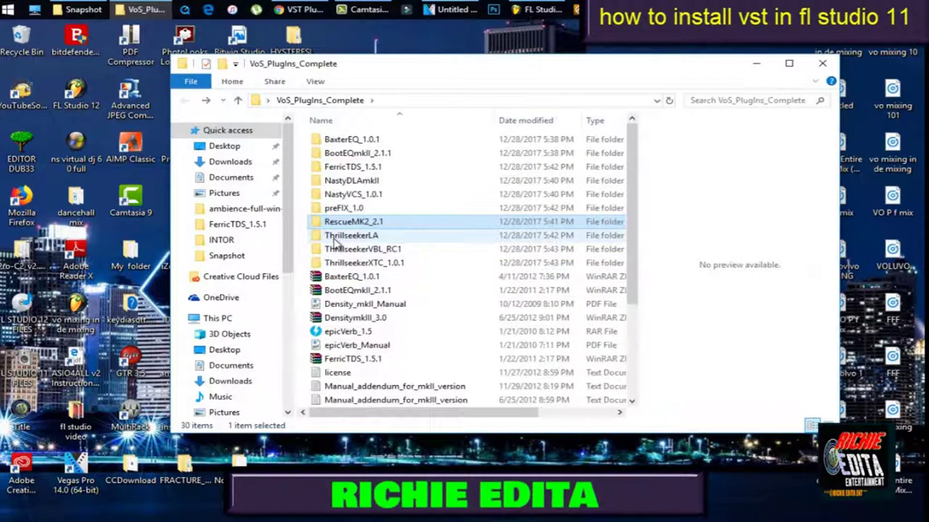
left_click(334, 240)
left_click(331, 167)
right_click(333, 166)
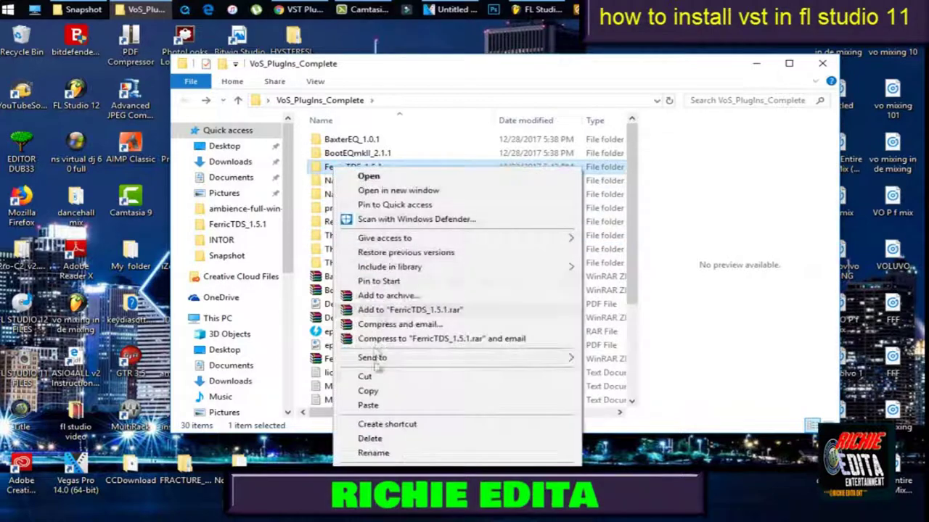
left_click(370, 405)
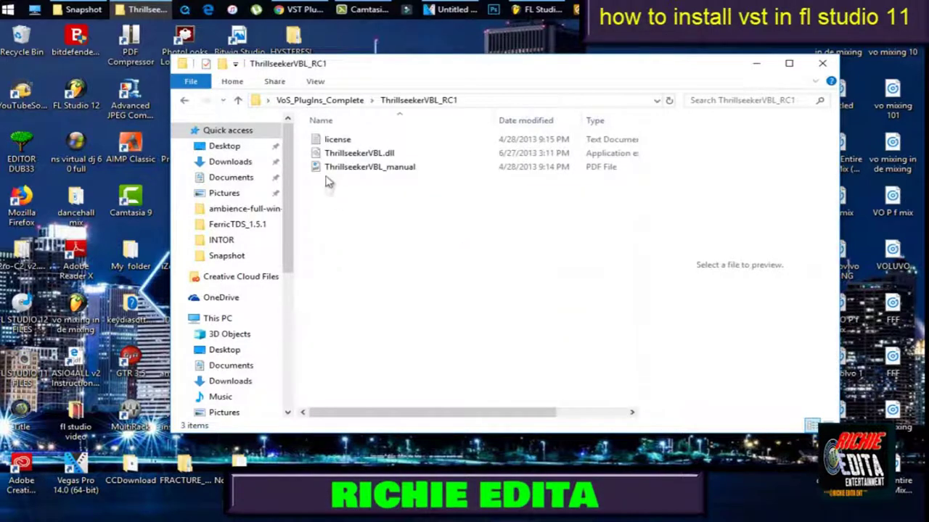
Move ThrillseekerVBL.dll from the ThrillseekerVBL_RC1 folder into the FerricTDS_1.5.1 folder
left_click(328, 154)
right_click(322, 154)
left_click(373, 321)
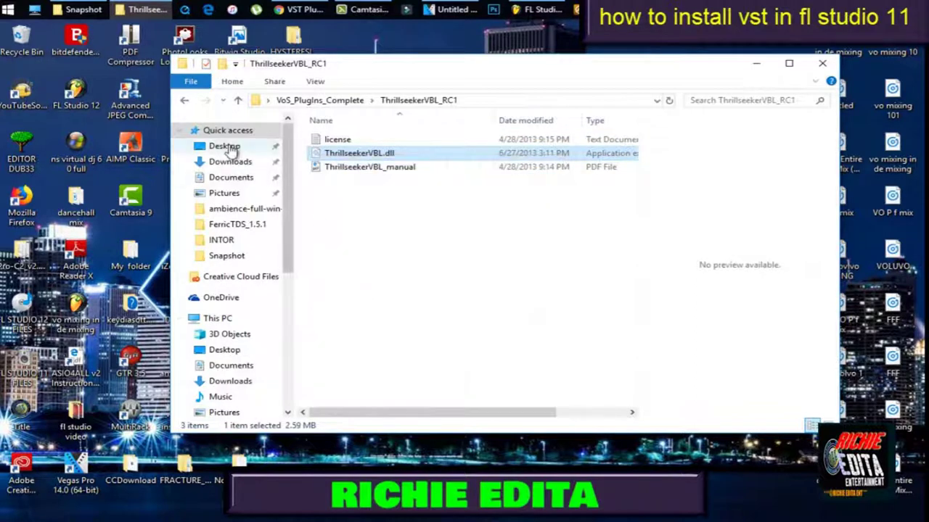
left_click(184, 100)
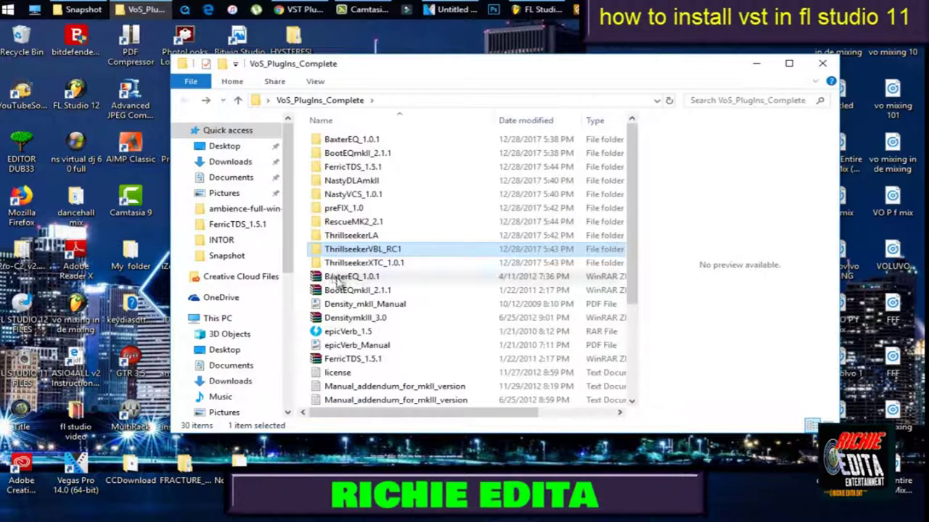
left_click(322, 169)
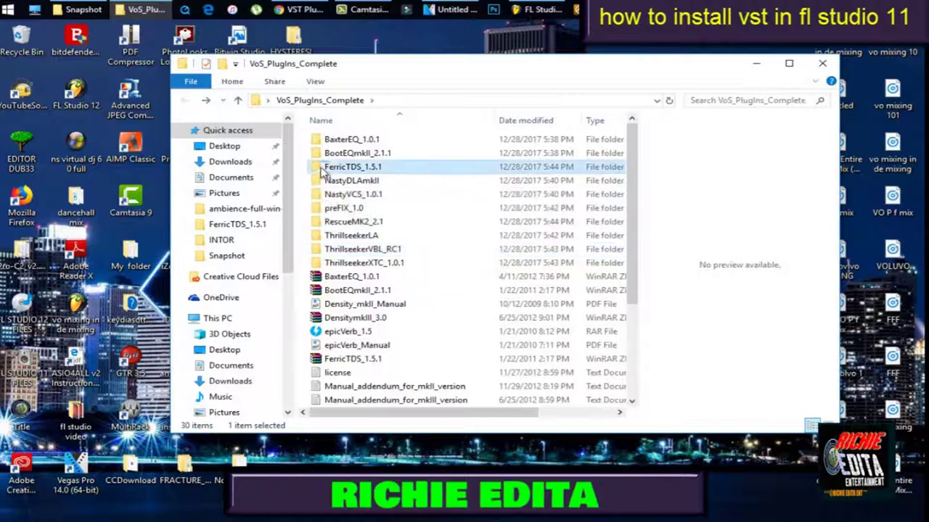
right_click(320, 167)
left_click(363, 405)
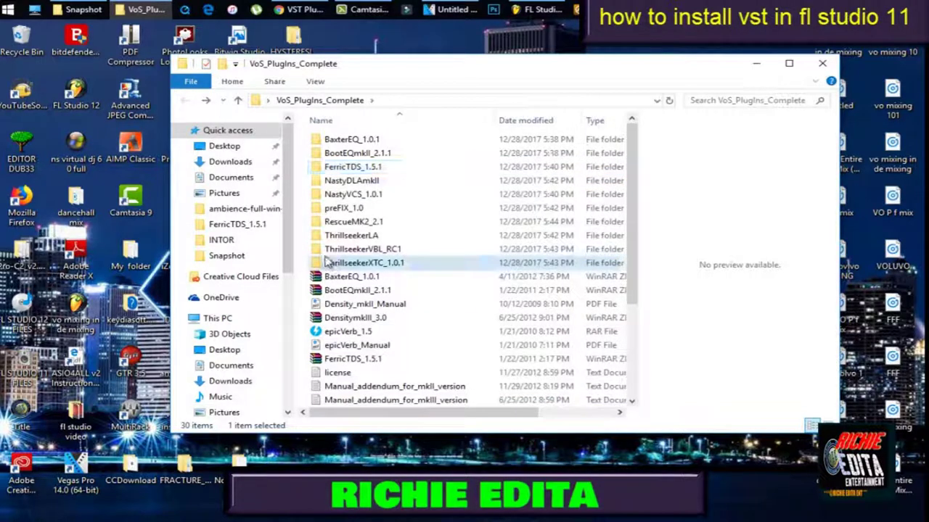
Move ThrillseekerXTC black.dll and ThrillseekerXTC blue.dll from the ThrillseekerXTC_1.0.1 folder into the FerricTDS_1.5.1 folder
double_click(322, 263)
left_click_drag(305, 150, 327, 167)
right_click(327, 164)
left_click(345, 312)
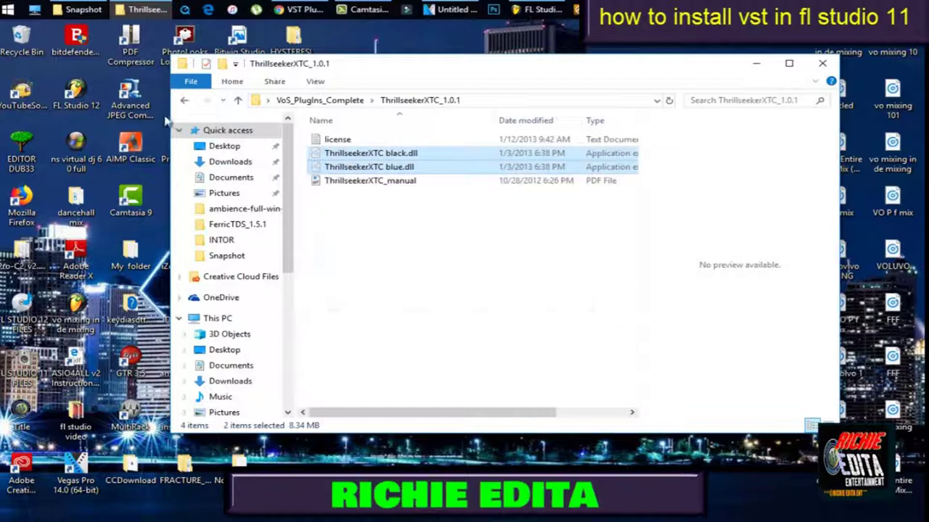
left_click(182, 102)
right_click(325, 168)
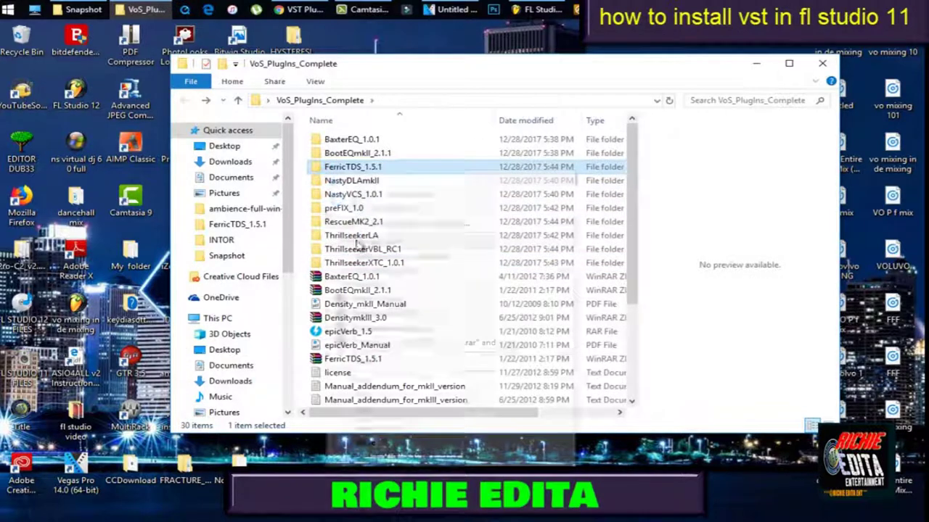
left_click(365, 410)
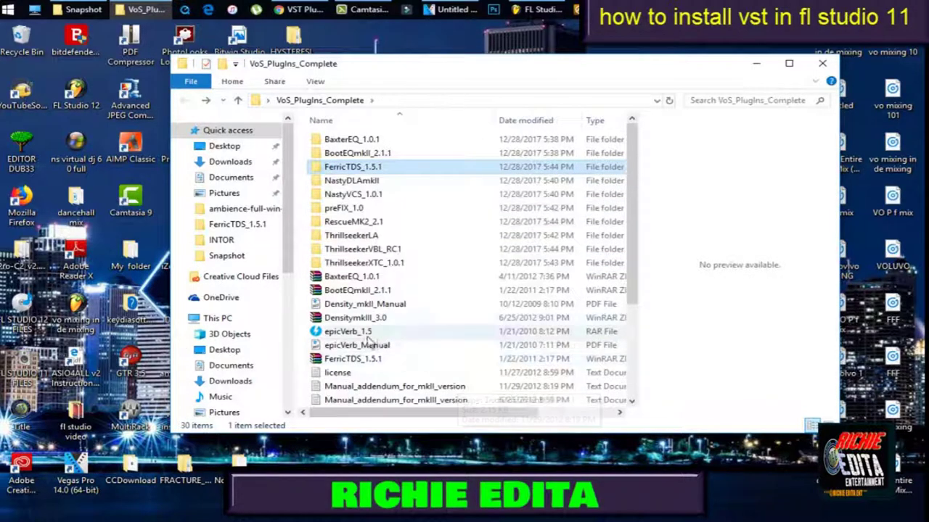
Copy all the DLL files in the FerricTDS_1.5.1 folder, leaving out the manual and the license
double_click(323, 167)
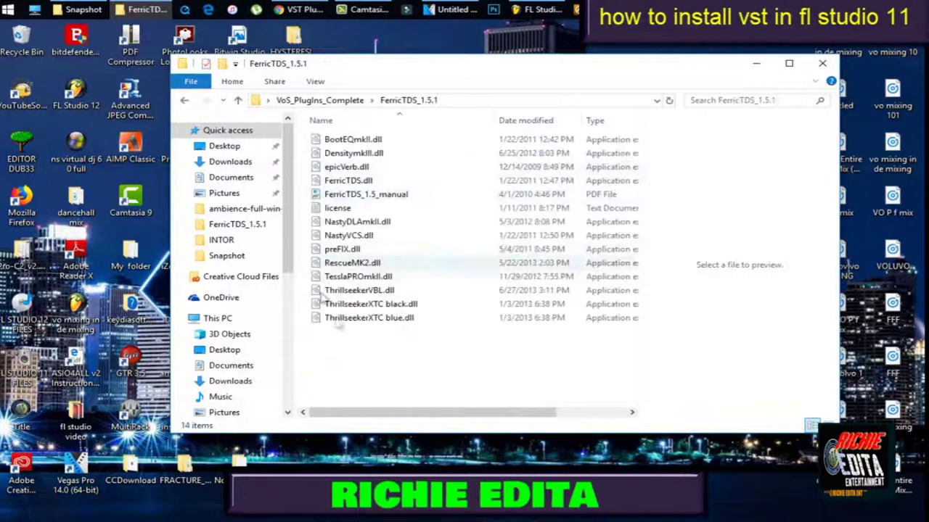
left_click_drag(638, 347, 311, 133)
left_click(330, 194, "ctrl")
left_click(327, 208, "ctrl")
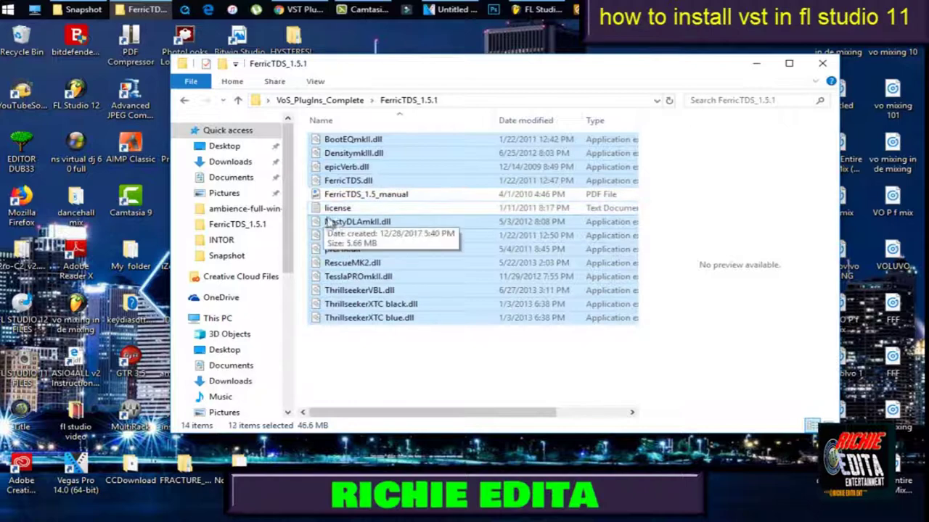
right_click(325, 145)
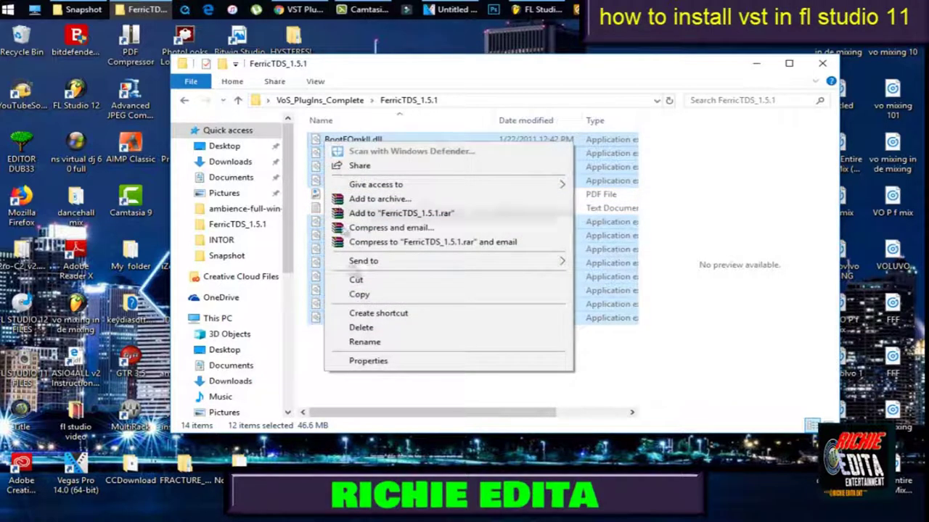
left_click(352, 293)
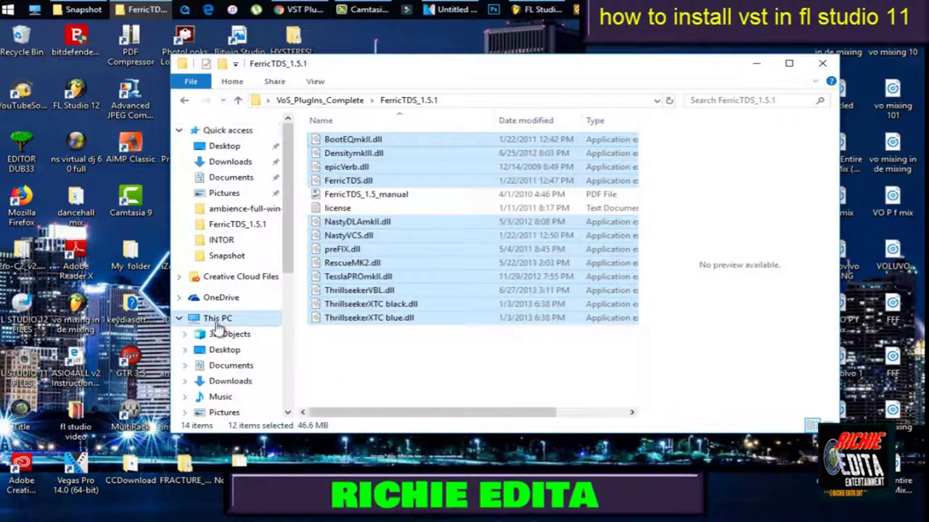
Open the Vstplugins folder under Steinberg in Program Files (x86) on Local Disk (C:)
left_click(218, 319)
scroll(435, 291, "down", 5)
double_click(392, 245)
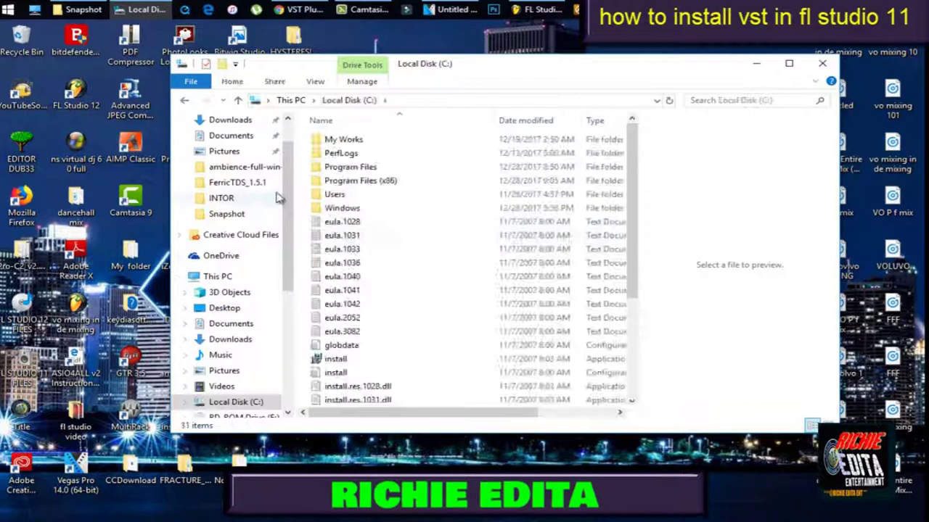
double_click(329, 182)
scroll(348, 283, "down", 10)
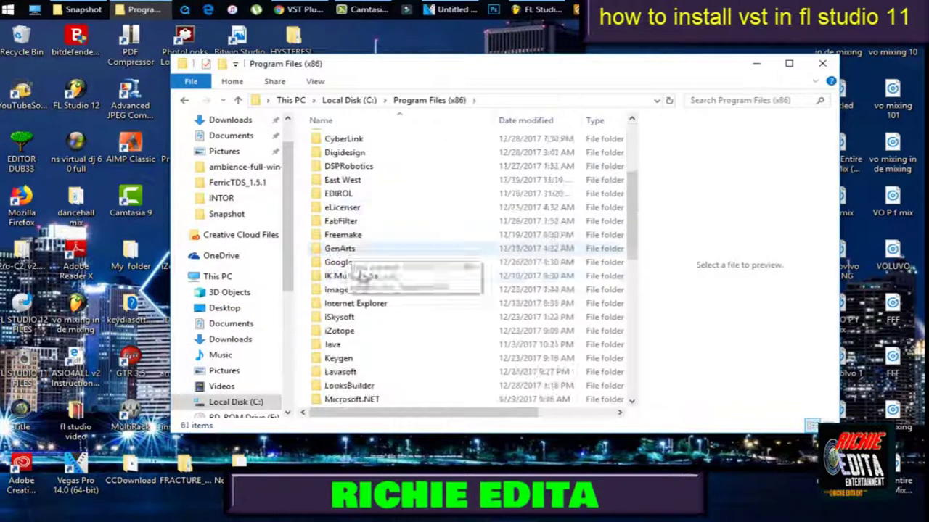
double_click(330, 290)
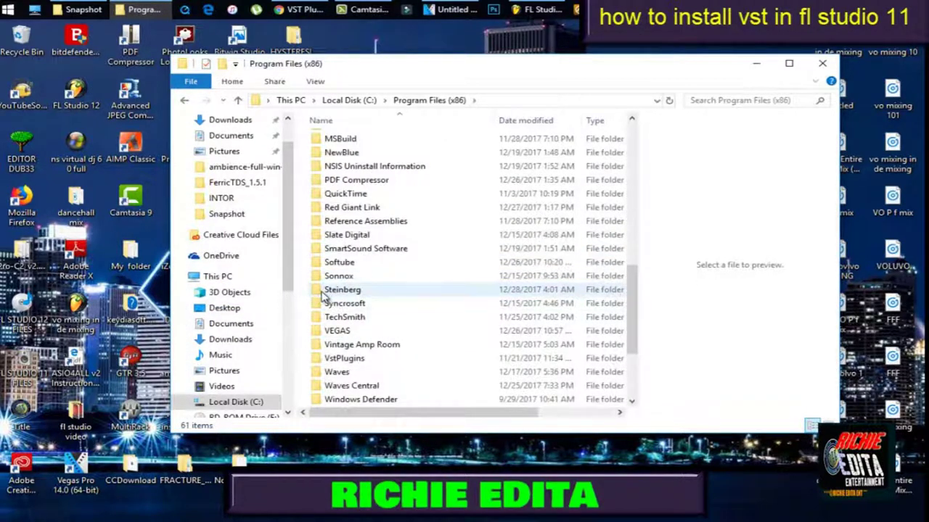
double_click(325, 166)
scroll(348, 240, "down", 3)
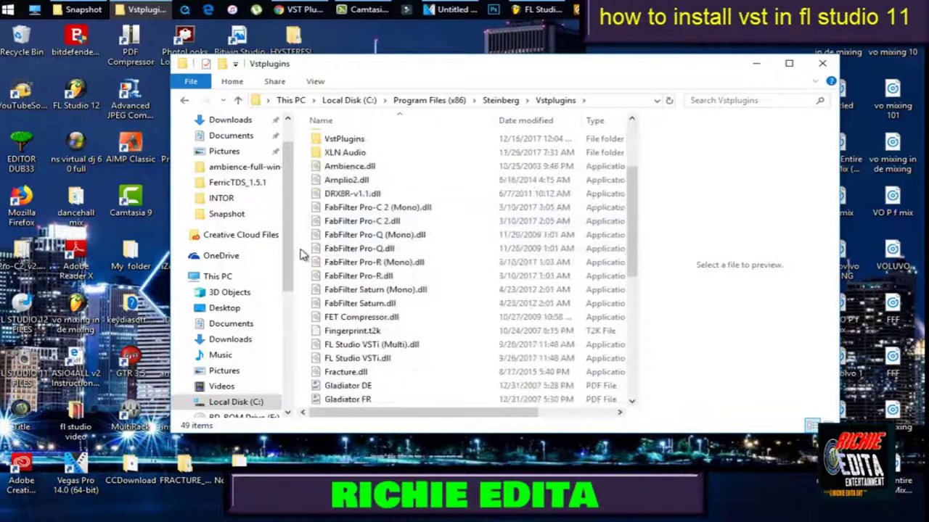
Paste the copied DLL files into the Vstplugins folder with administrator permission, cancelling the duplicate copy operation
right_click(301, 251)
left_click(322, 303)
left_click_drag(633, 231, 616, 99)
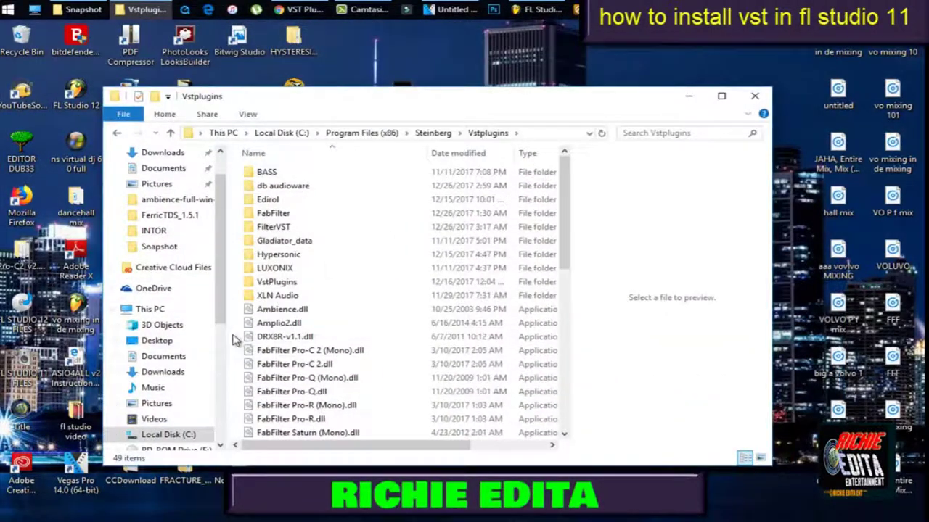
right_click(233, 336)
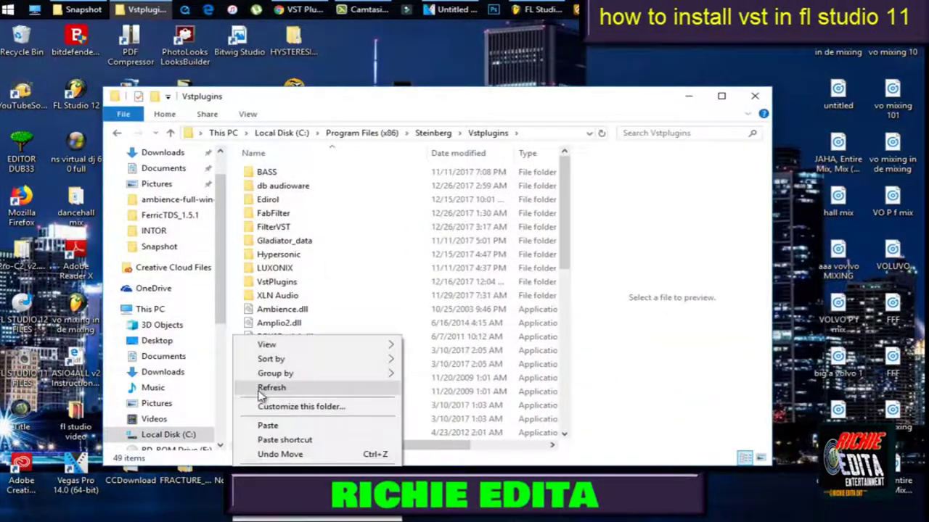
left_click(257, 425)
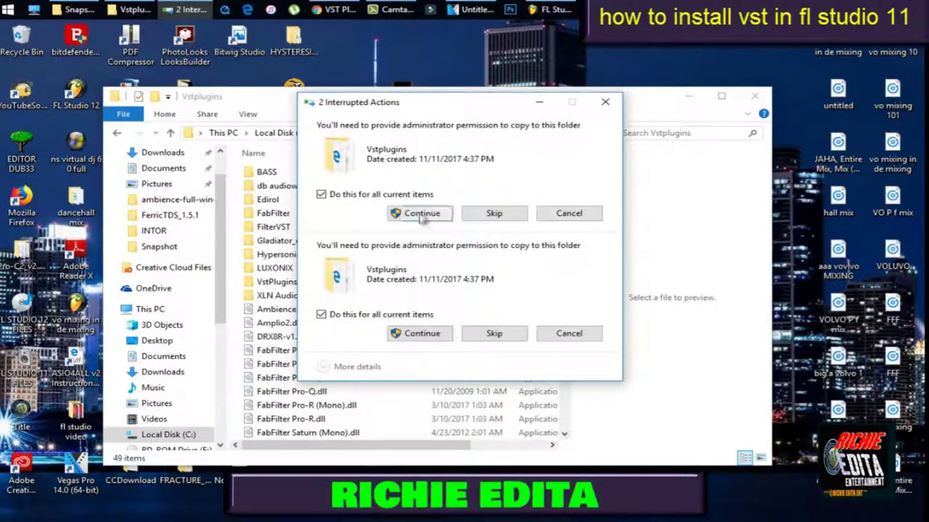
left_click(436, 216)
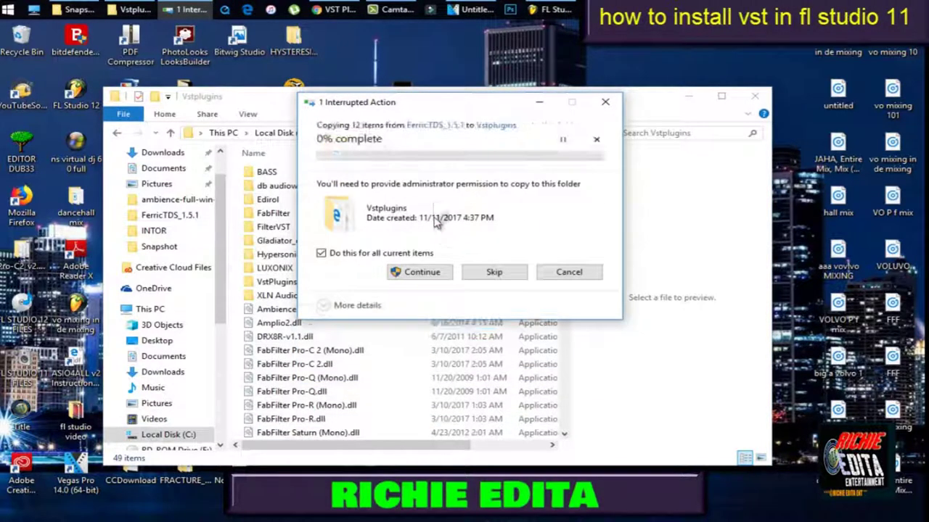
left_click(556, 274)
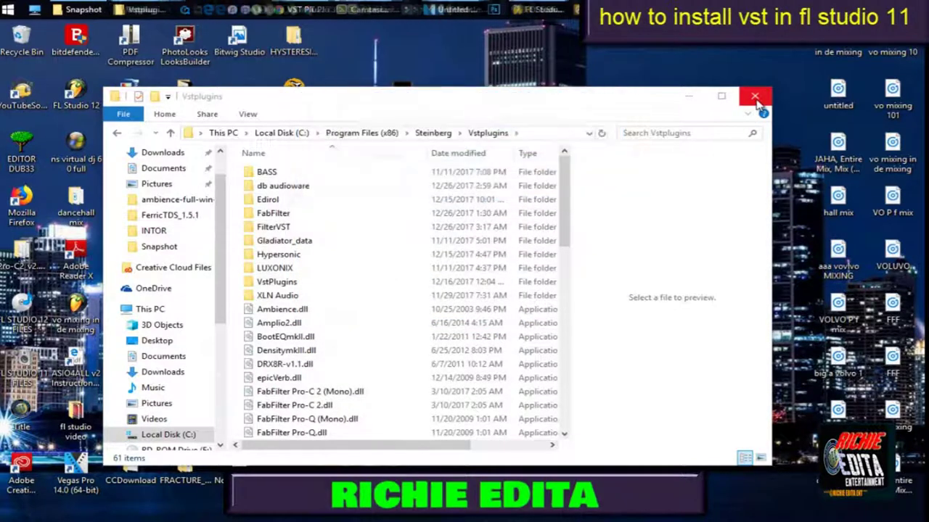
Go back from the Vstplugins folder to This PC and close the file window
left_click(118, 134)
left_click(120, 134)
left_click(120, 134)
left_click(120, 134)
left_click(119, 134)
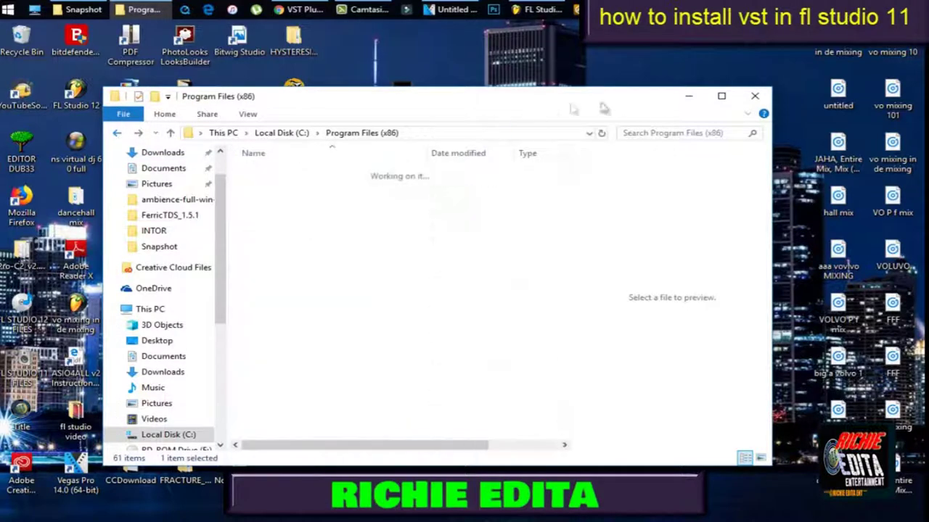
left_click(139, 134)
scroll(525, 395, "down", 5)
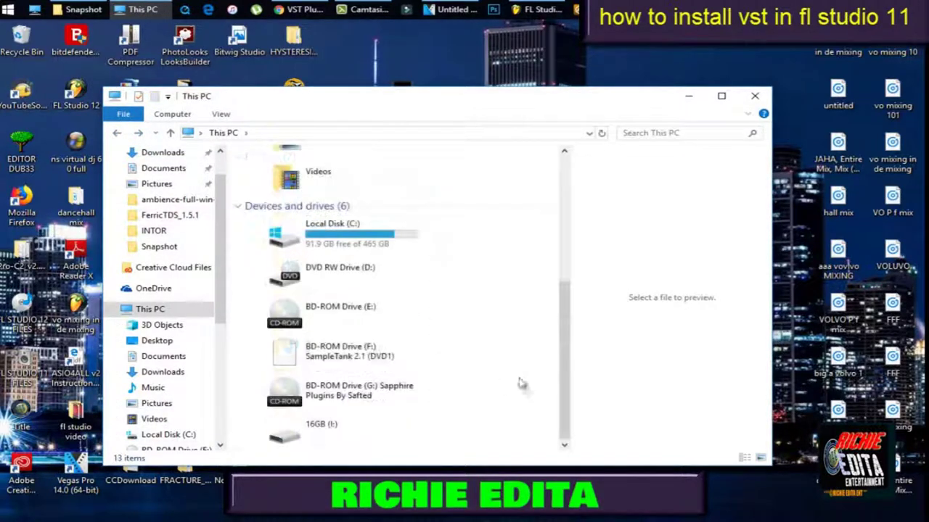
left_click(753, 95)
Switch to FL Studio and rescan all plug-ins from the effect plug-in selection of the master mixer track
left_click(518, 9)
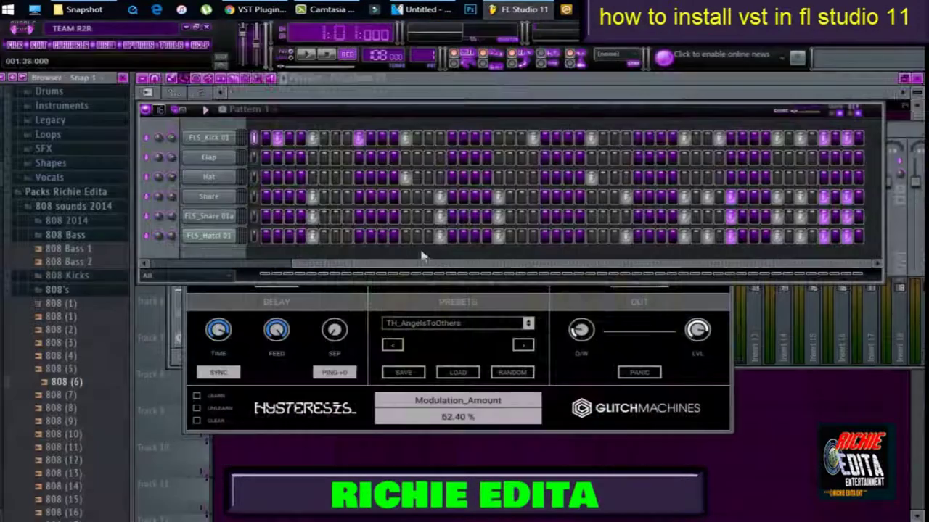
left_click(910, 137)
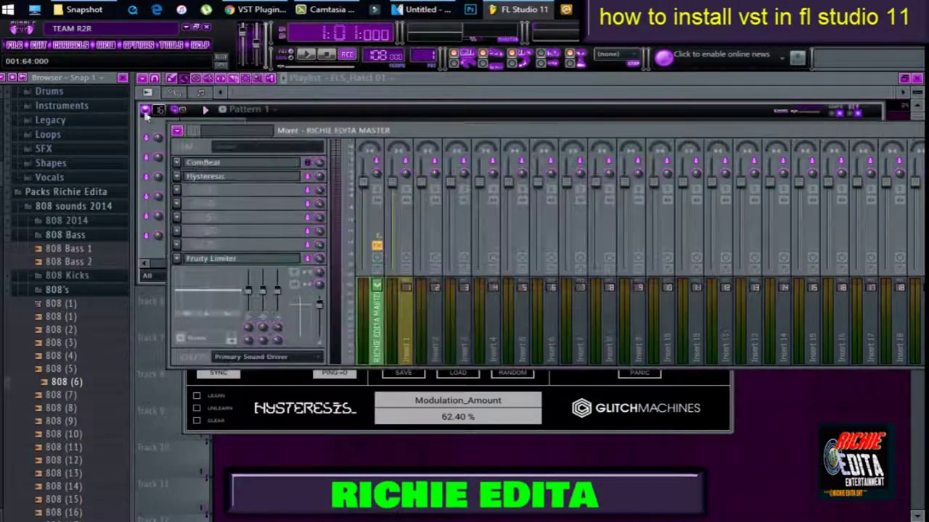
left_click(181, 203)
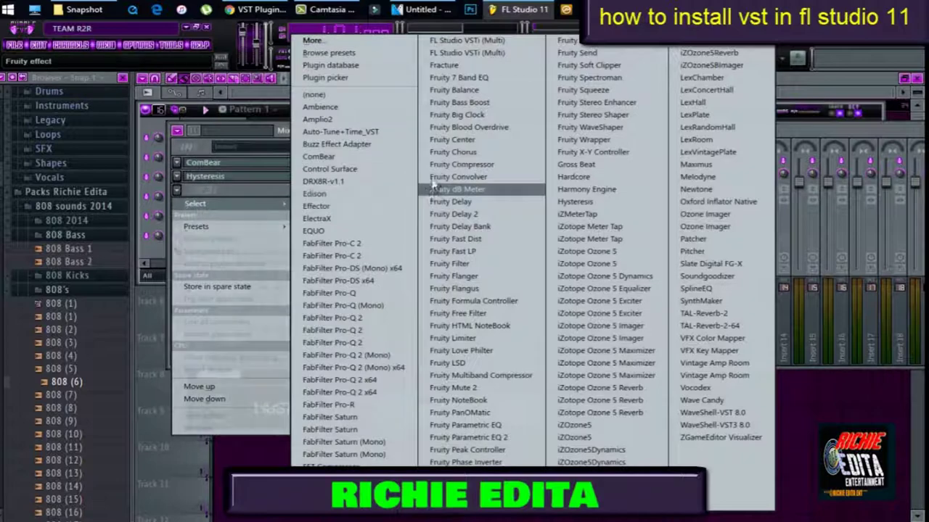
left_click(326, 42)
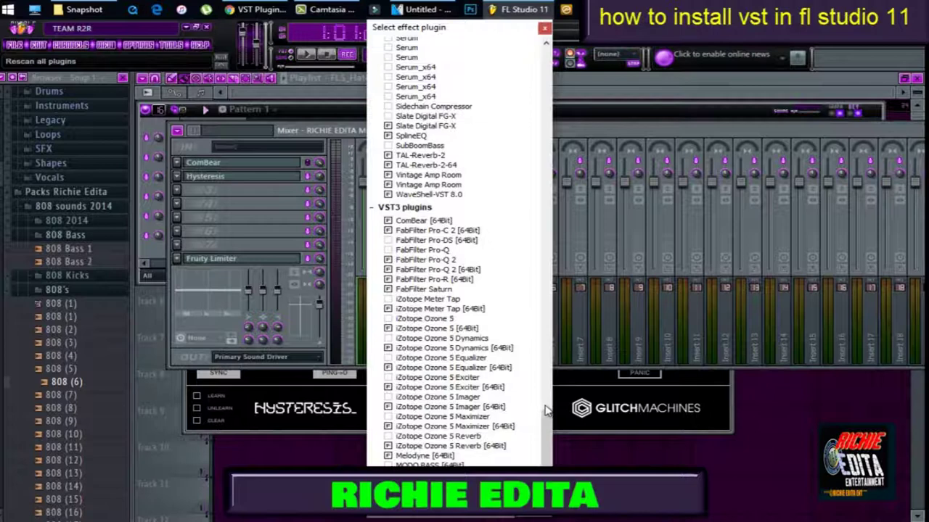
scroll(545, 410, "up", 15)
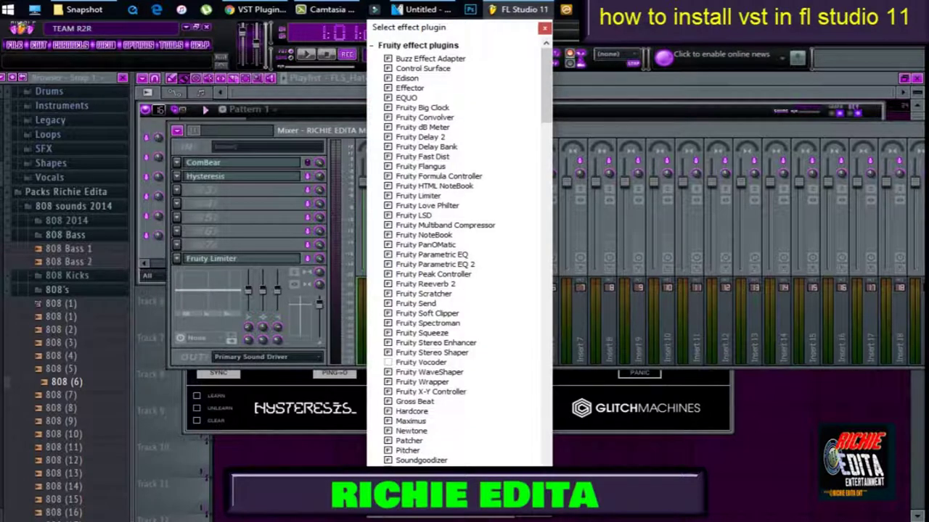
left_click(543, 28)
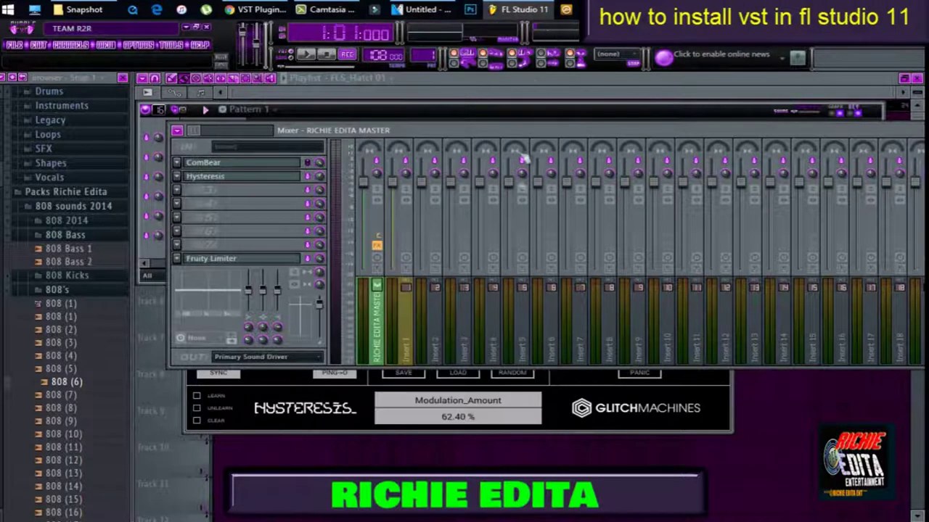
Mark the newly scanned plug-ins in the effect plug-in list, including BootEQmkII, DensitymkIII, NastyVCS, OTT_x64, preFIX, RescueMK2 and ThrillseekerXTC
left_click(179, 190)
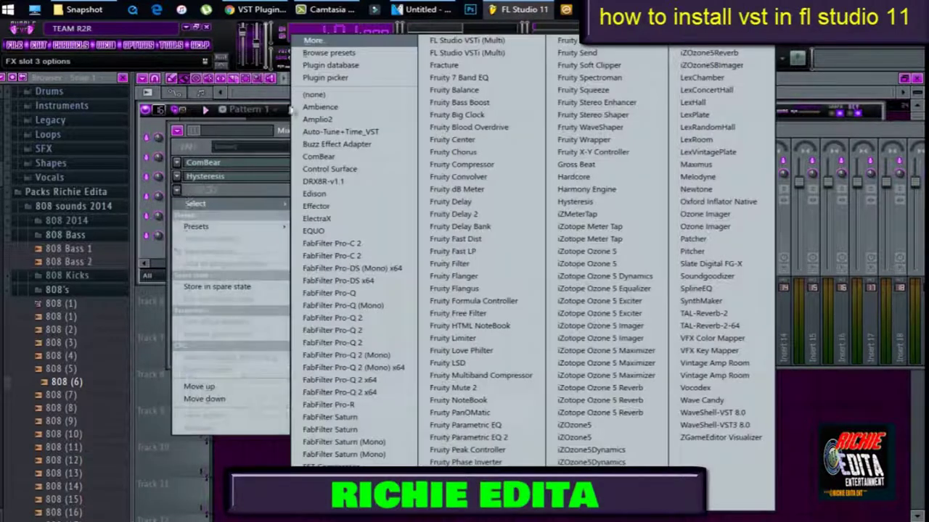
left_click(308, 38)
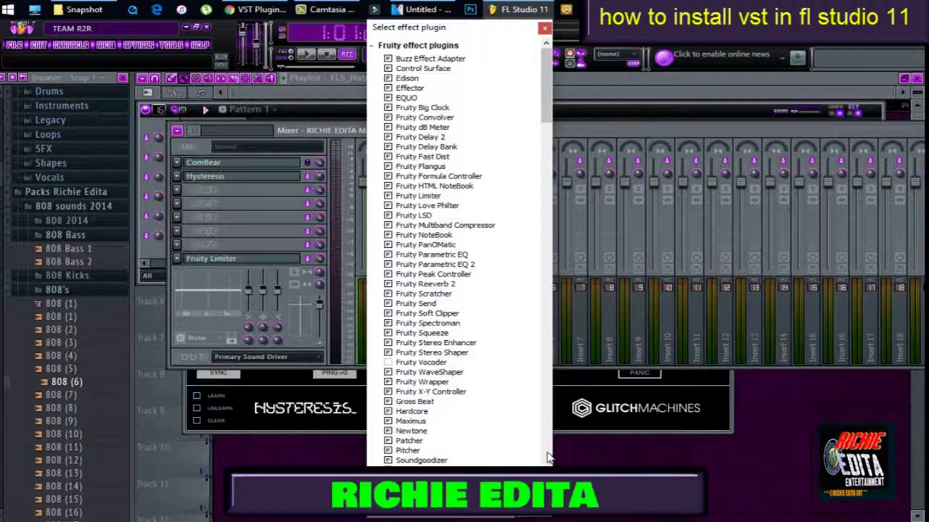
scroll(531, 101, "down", 15)
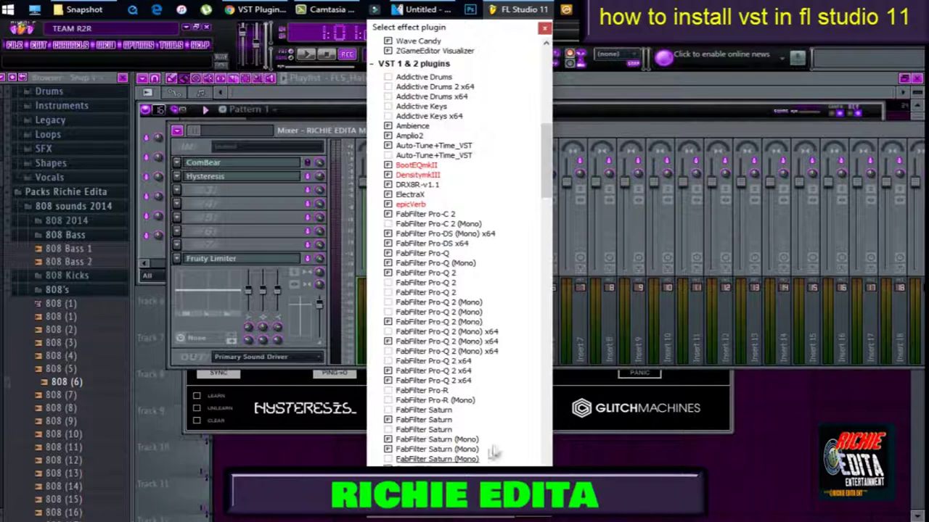
left_click_drag(550, 156, 553, 374)
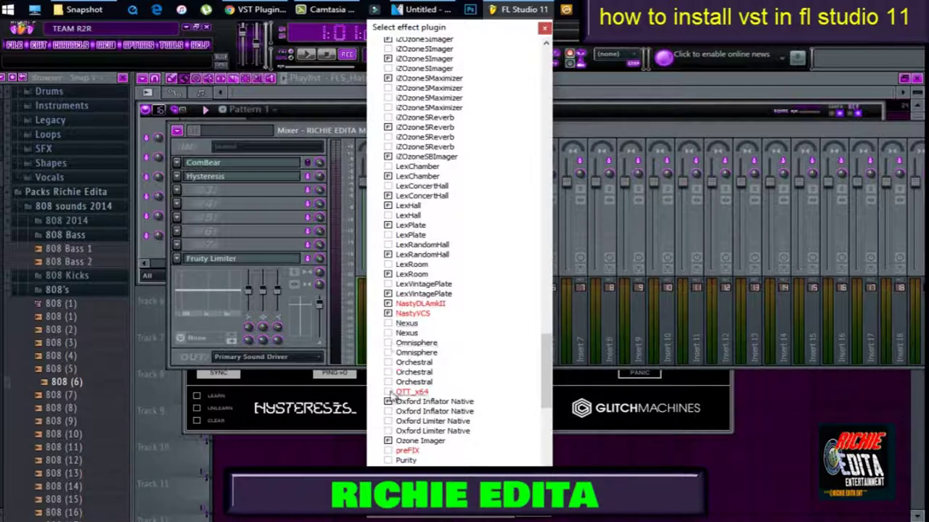
scroll(527, 392, "down", 8)
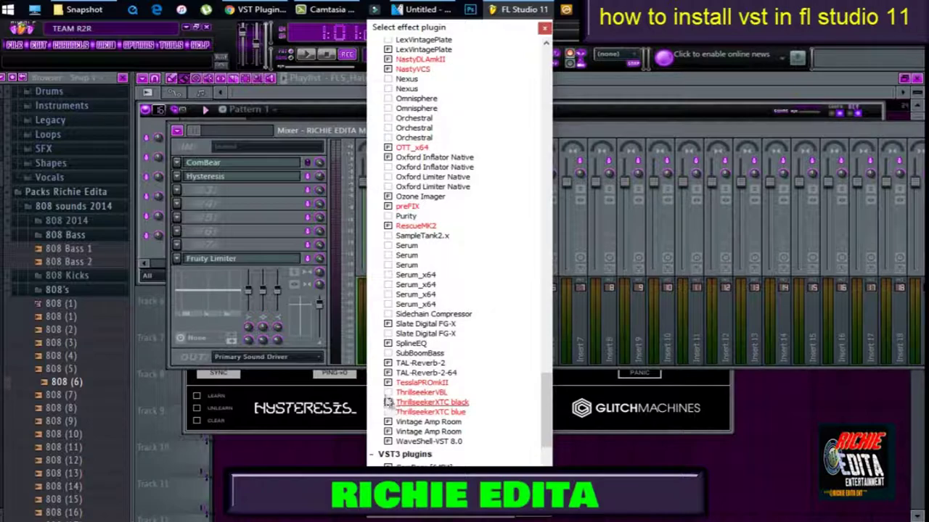
scroll(632, 435, "down", 1)
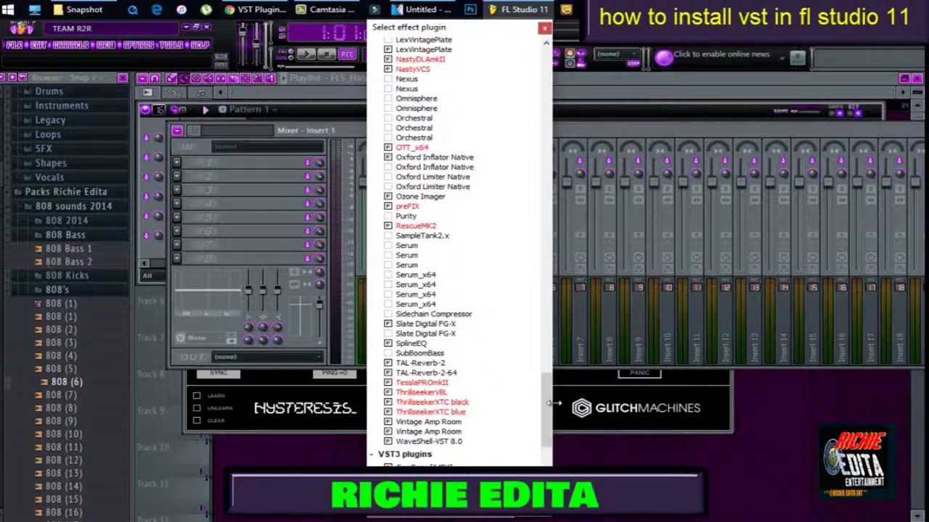
scroll(546, 439, "down", 9)
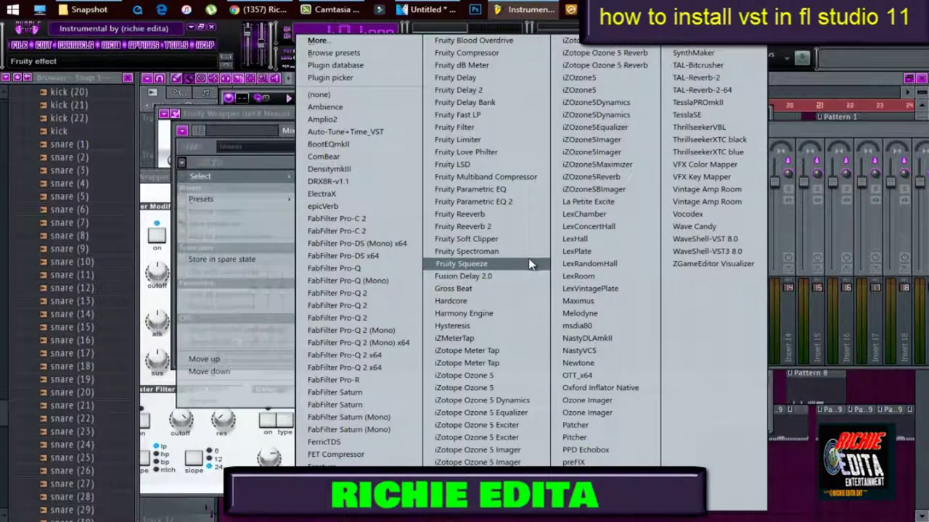
Load FabFilter Pro-C 2 in evaluation mode into the master track's first effect slot, close its window and start playback
left_click(372, 220)
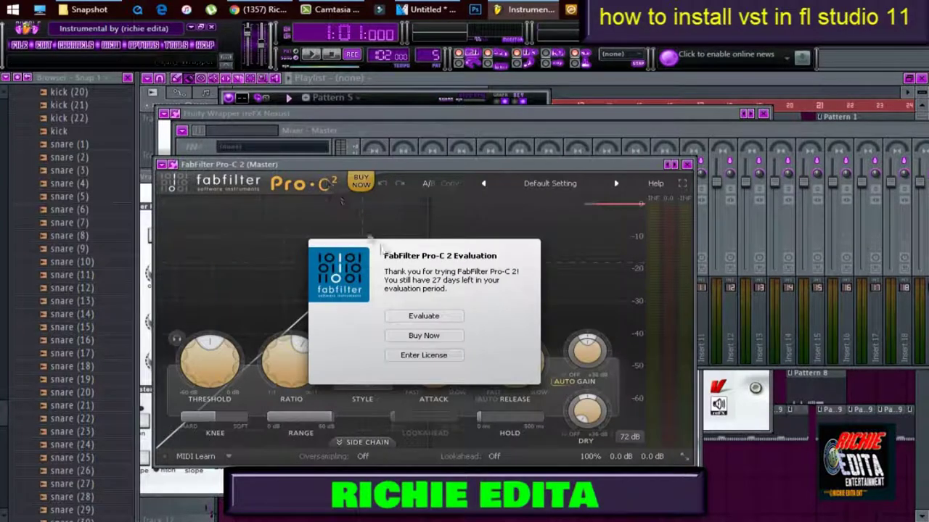
left_click(423, 316)
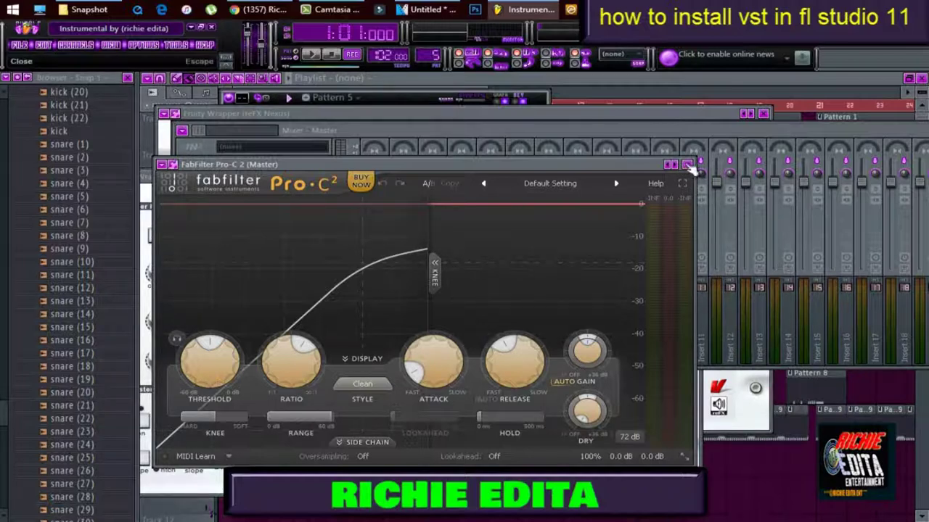
left_click(689, 165)
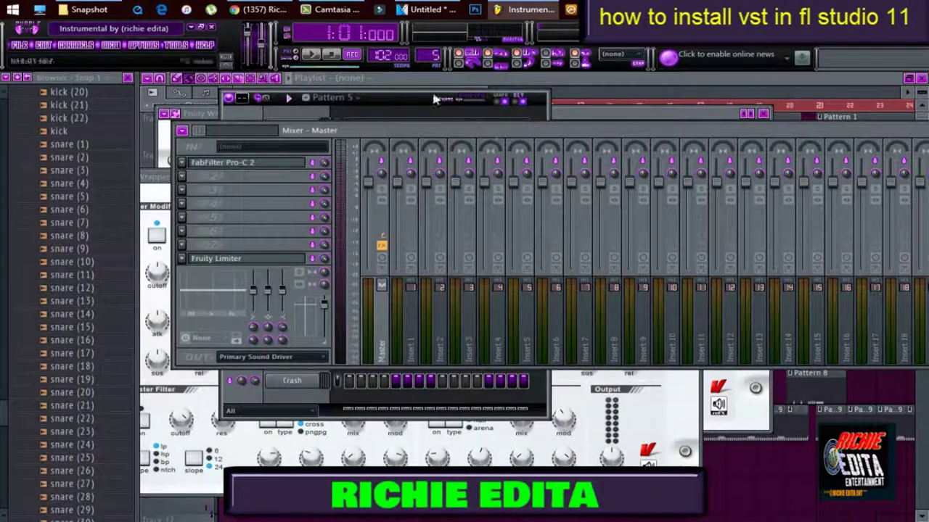
left_click(320, 63)
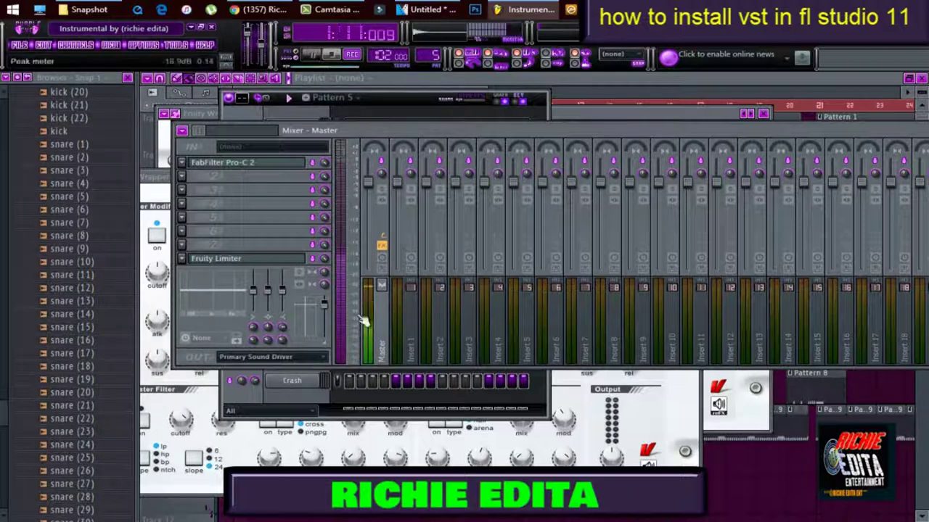
Lower the system volume to 22 and set the song tempo to 104
left_click(411, 319)
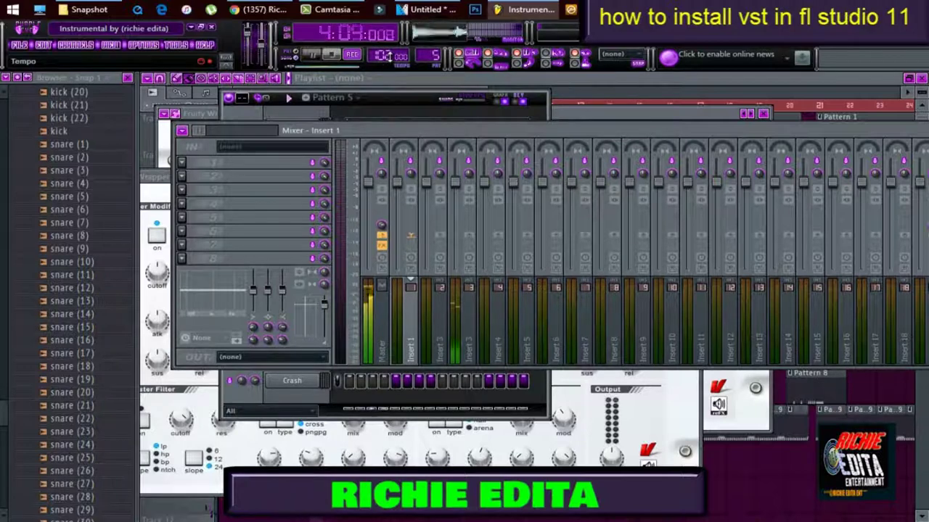
key("XF86AudioLowerVolume")
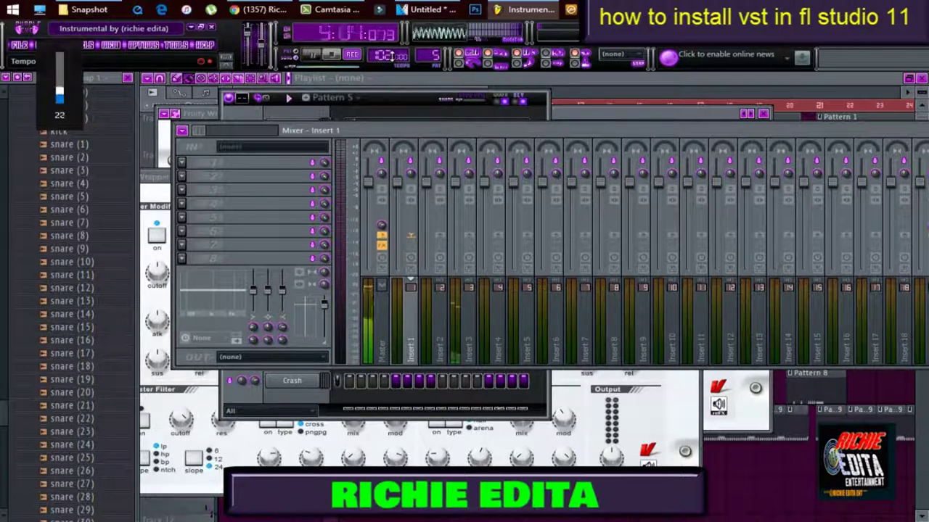
left_click_drag(391, 53, 393, 49)
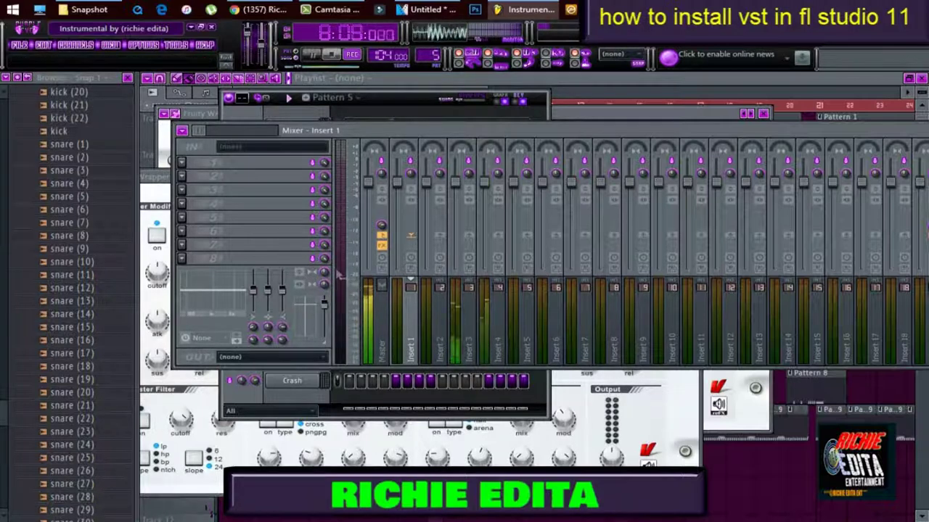
Open FabFilter Pro-C 2 on the master track, raise its threshold to about -10.59 dB and close its window
left_click(385, 338)
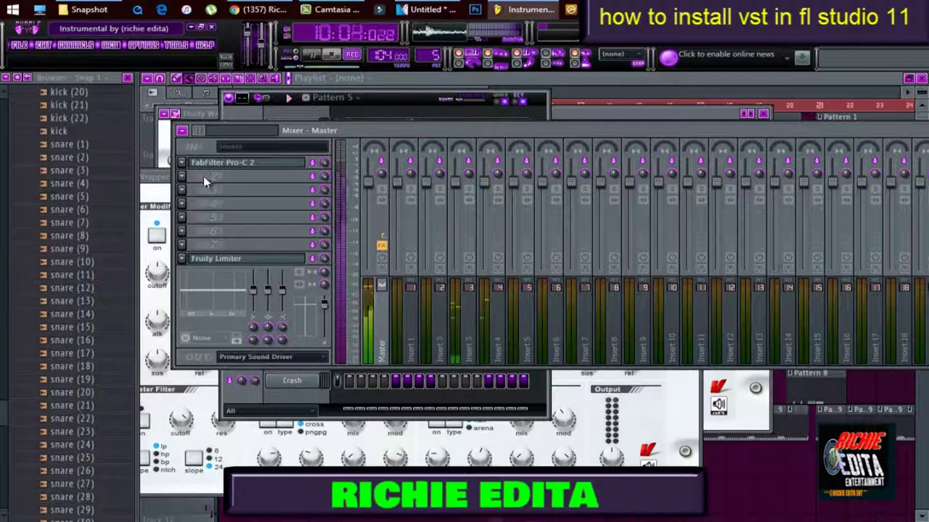
left_click(217, 162)
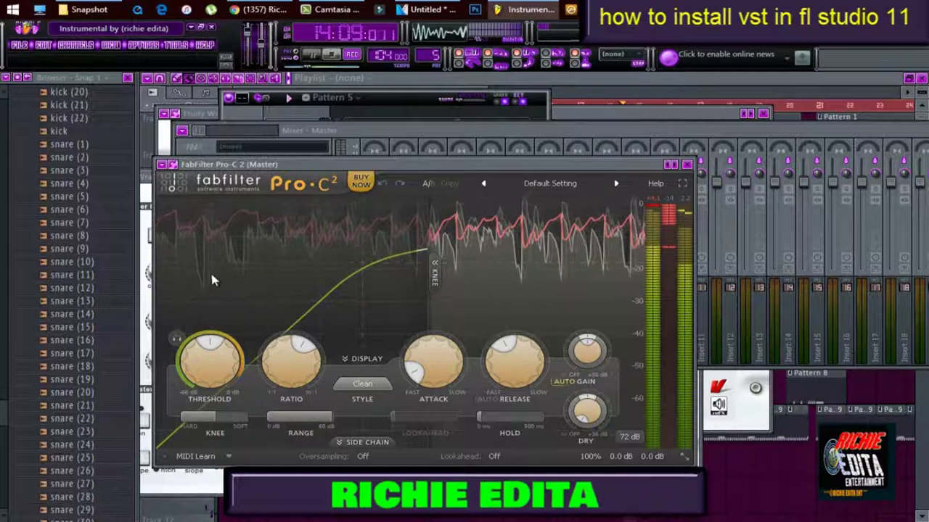
mouse_move(220, 348)
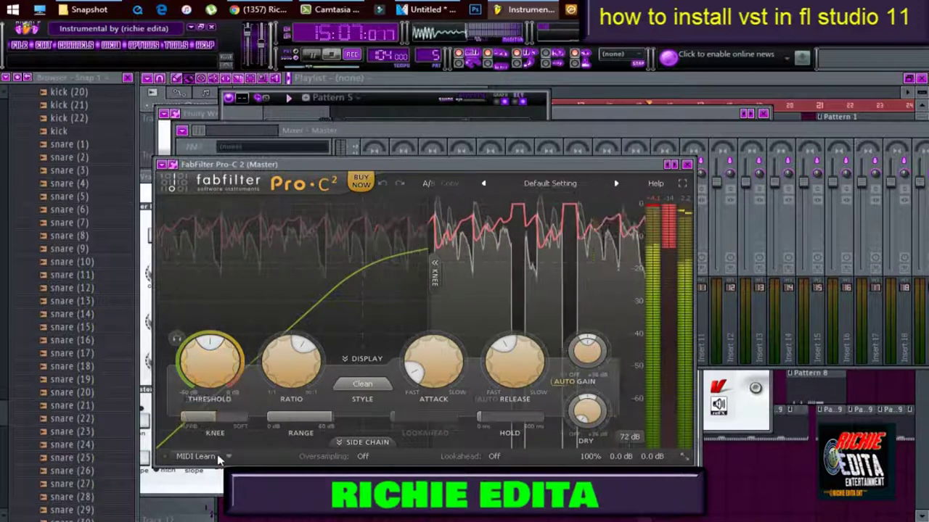
left_click_drag(227, 369, 243, 322)
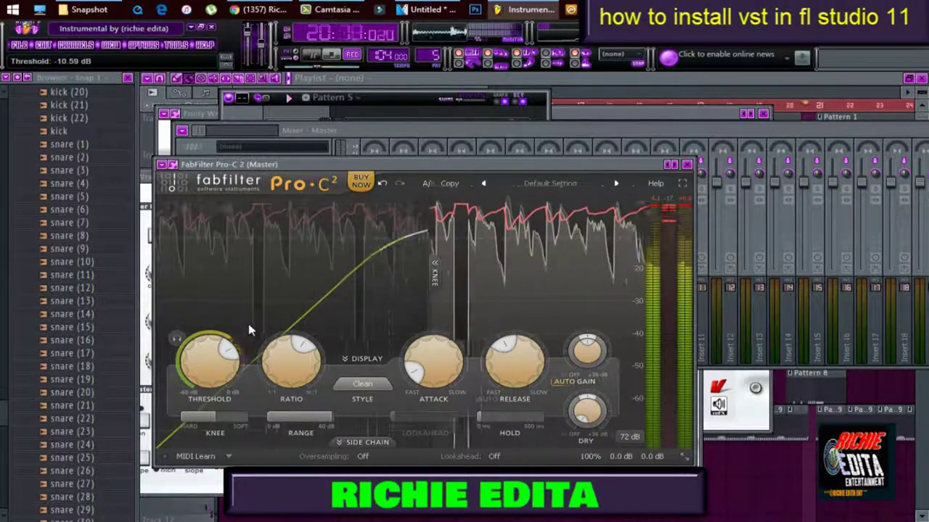
mouse_move(283, 352)
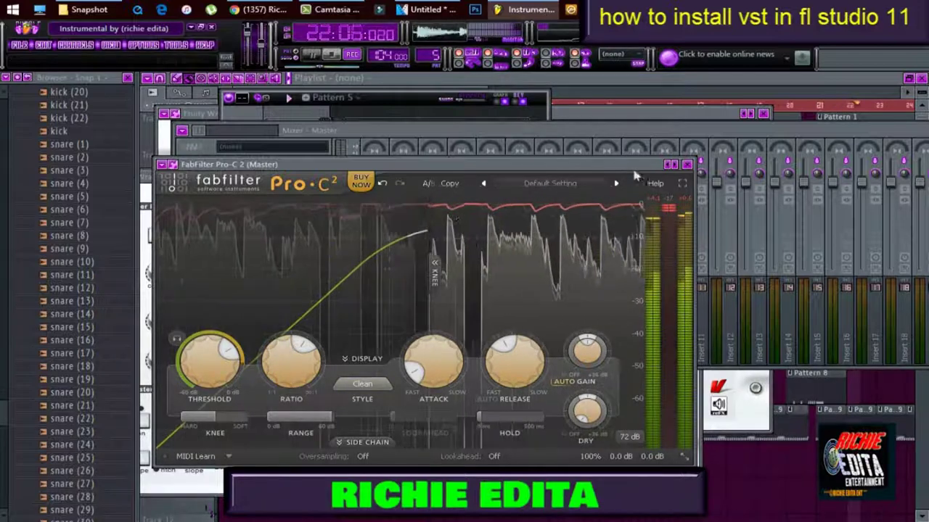
left_click(687, 164)
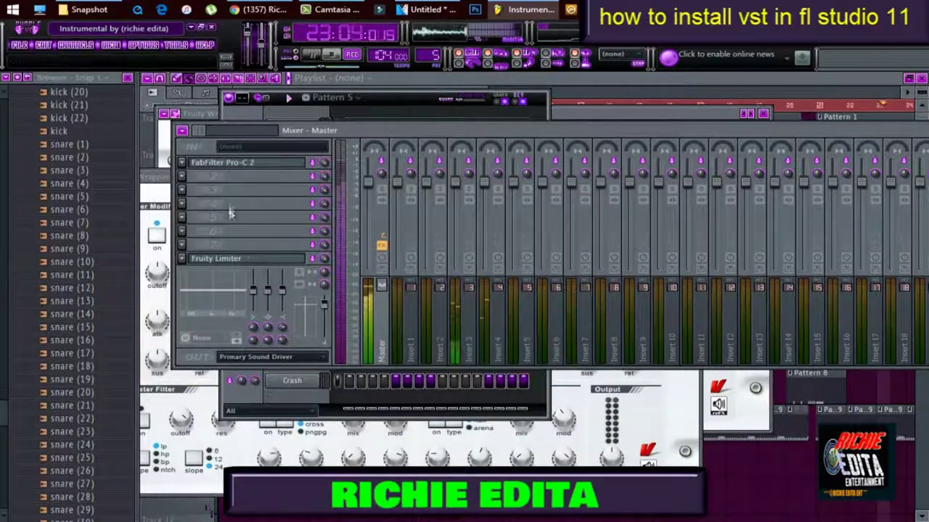
Load FET Compressor into the master track's second effect slot, set its output to about 9.0 dB and close its window
left_click(184, 175)
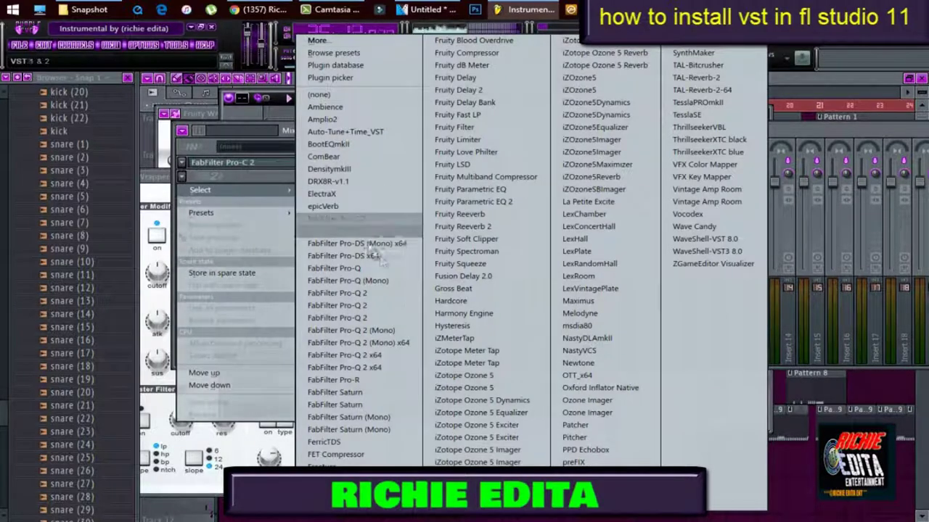
left_click(356, 455)
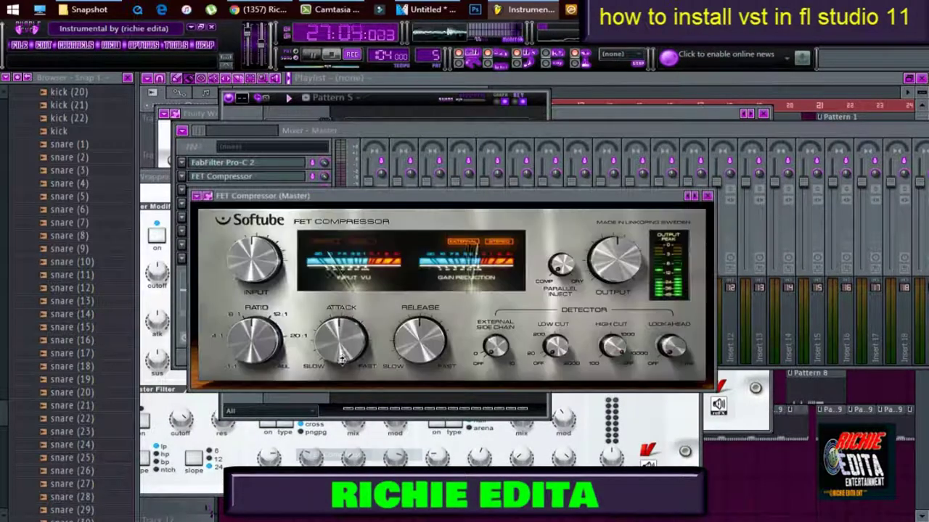
left_click_drag(619, 266, 624, 248)
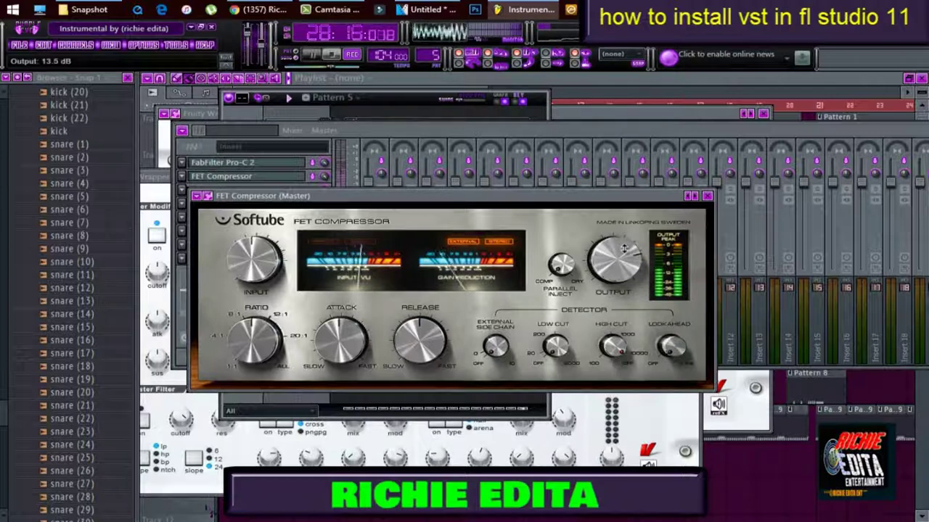
left_click_drag(622, 250, 622, 253)
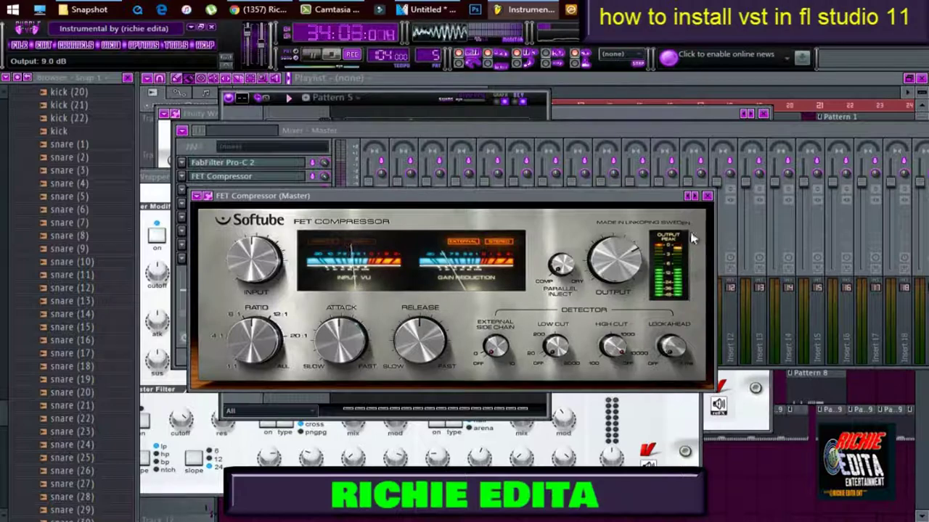
left_click(707, 196)
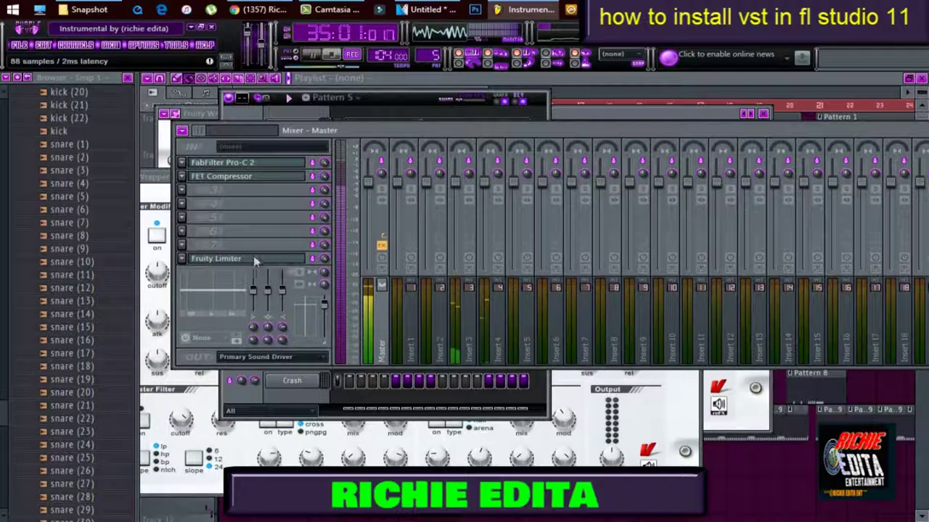
Replace FET Compressor in the second slot with epicVerb, lower its dry/wet mix and switch the effect off and on
left_click(182, 178)
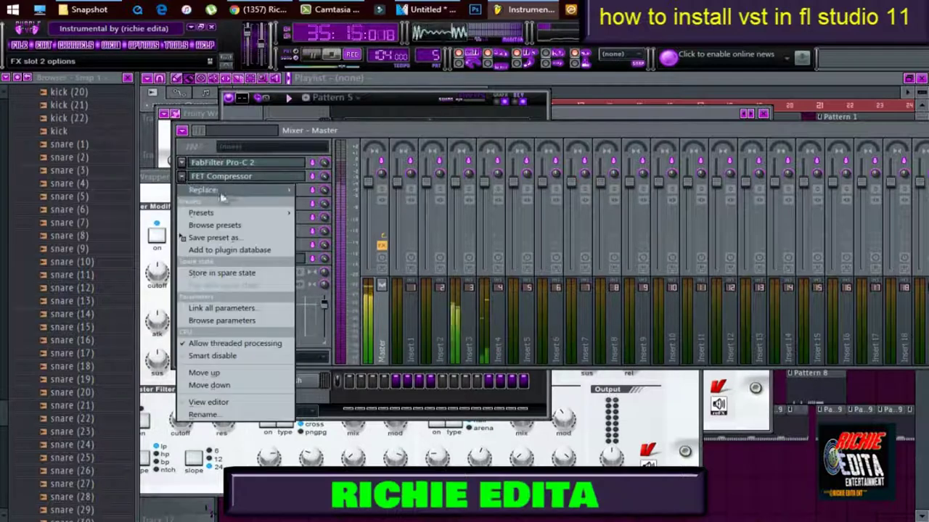
mouse_move(210, 190)
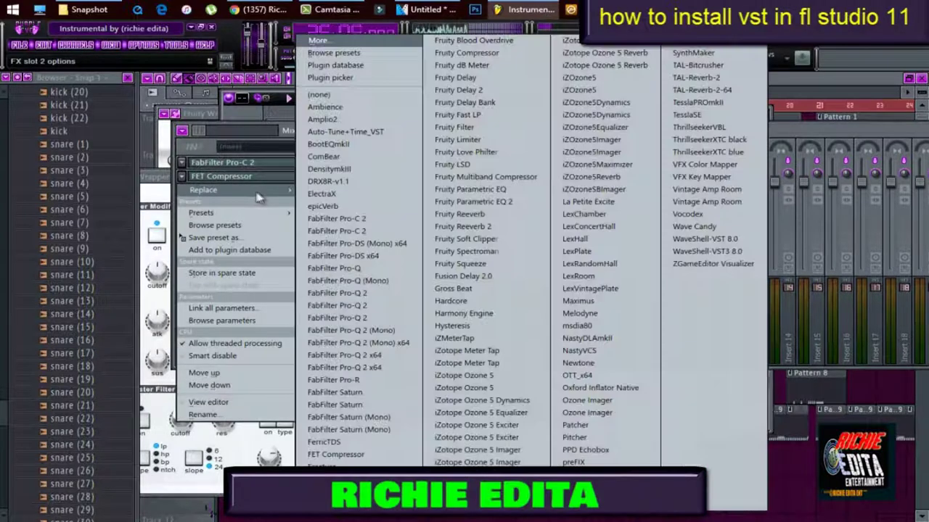
left_click(324, 206)
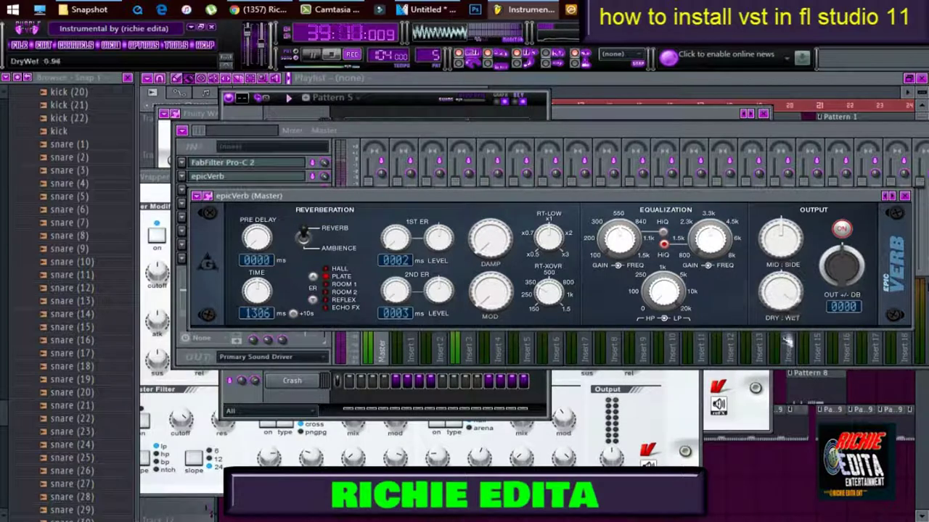
left_click_drag(789, 287, 814, 464)
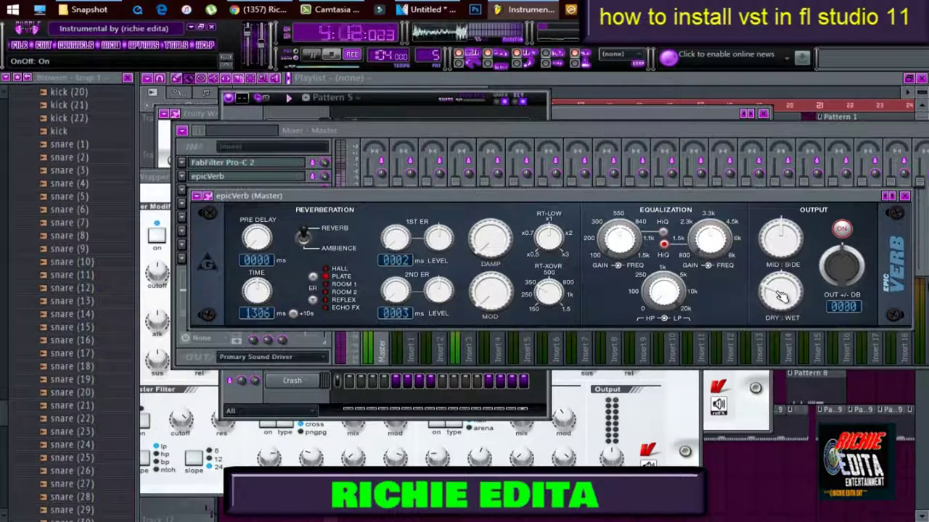
left_click(843, 229)
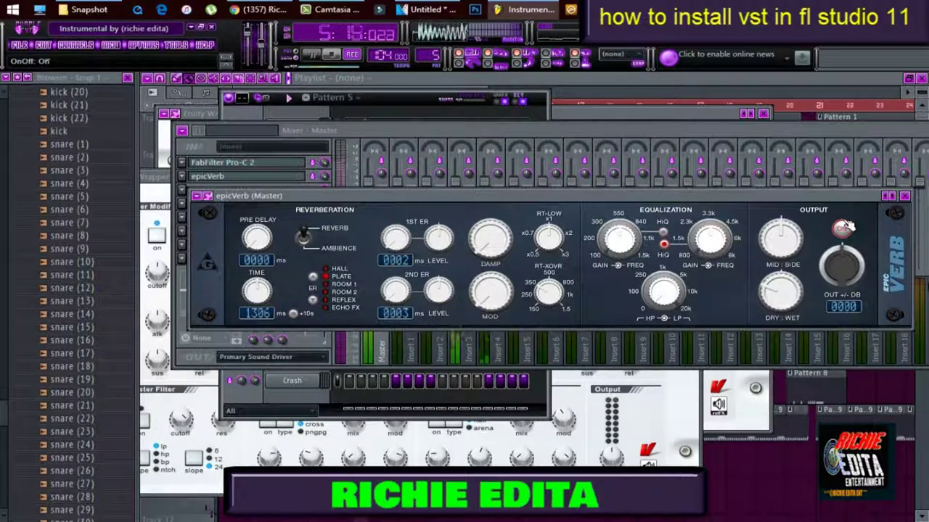
left_click(843, 228)
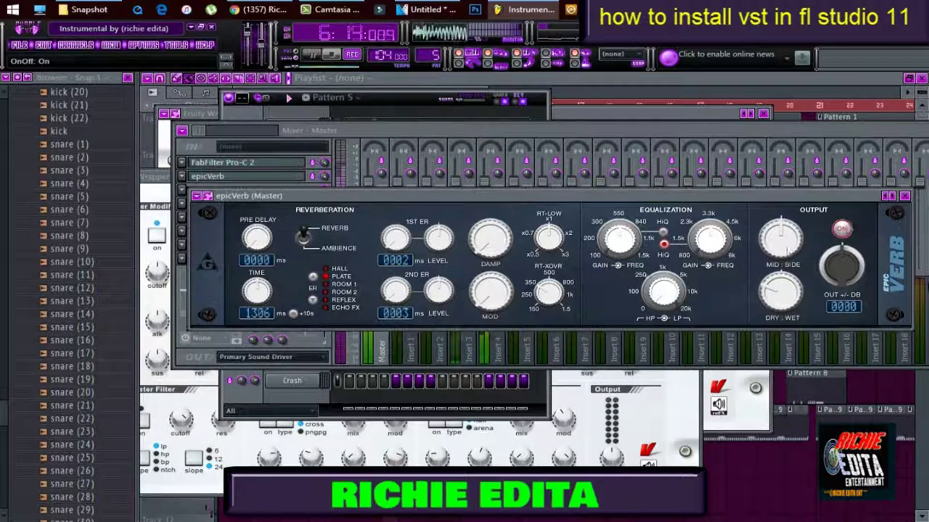
Replace epicVerb in the master track's second slot with DRX8R-v1.1 and turn its volume down to about 0.31
left_click(194, 176)
mouse_move(218, 190)
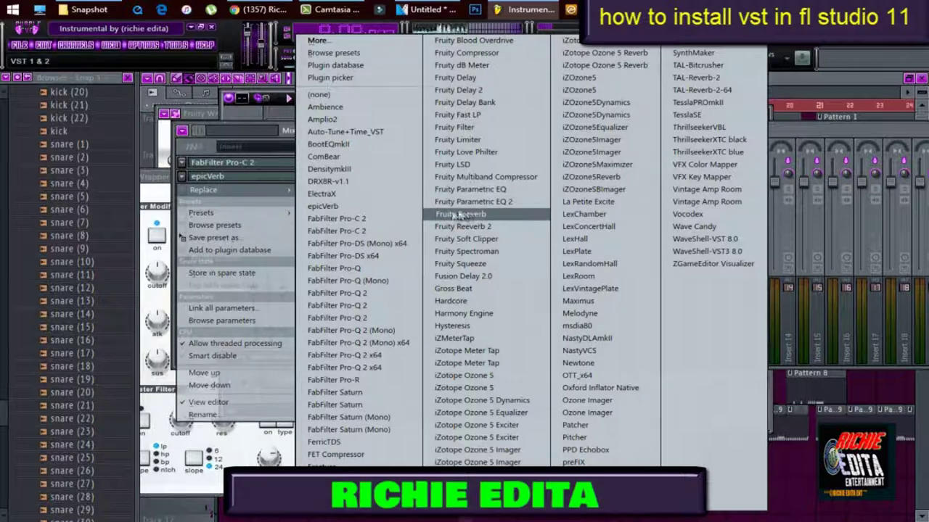
left_click(377, 184)
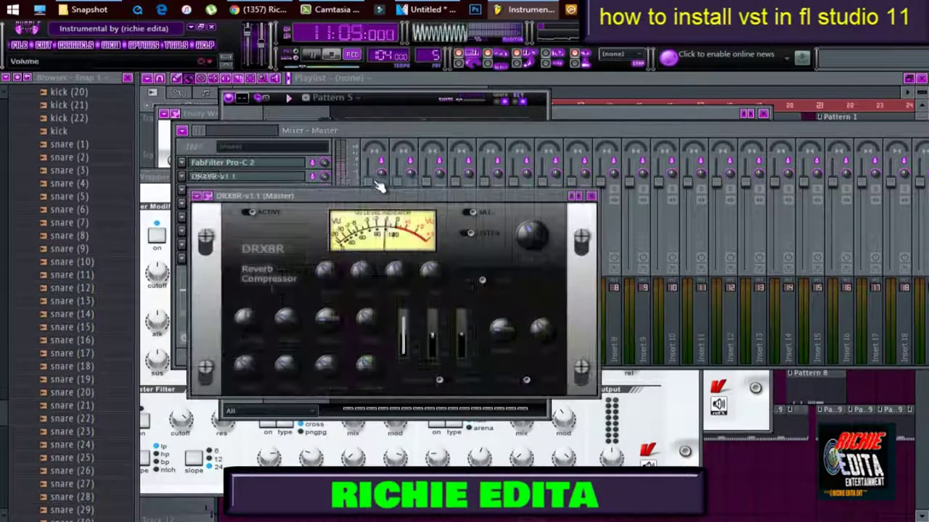
left_click_drag(345, 197, 486, 184)
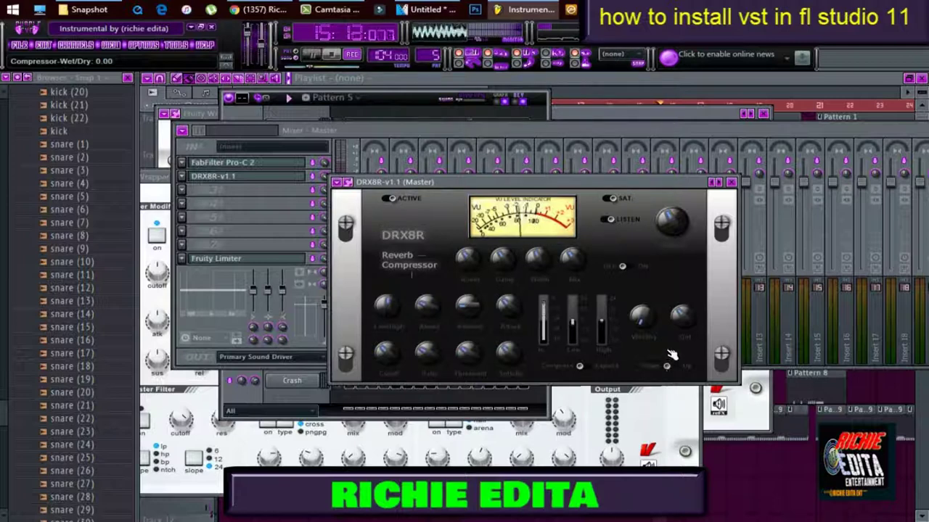
left_click_drag(672, 354, 683, 311)
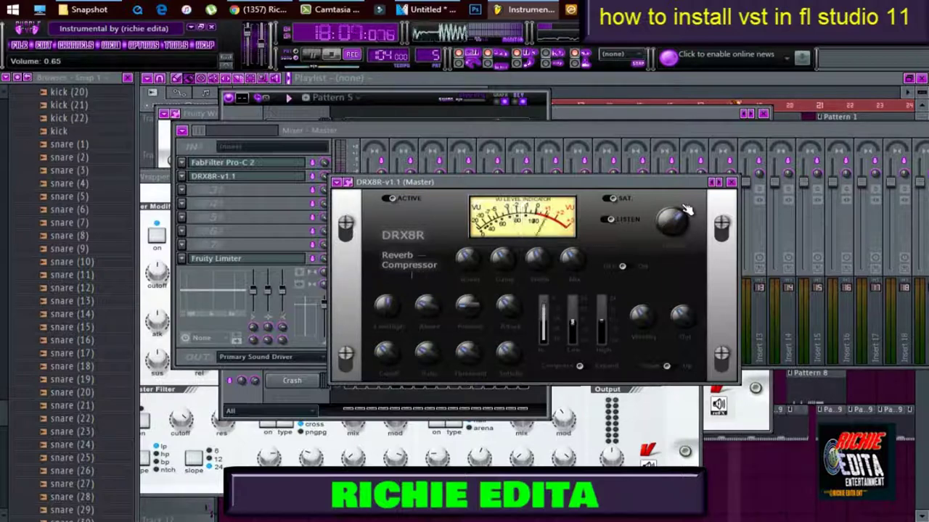
left_click_drag(686, 210, 696, 226)
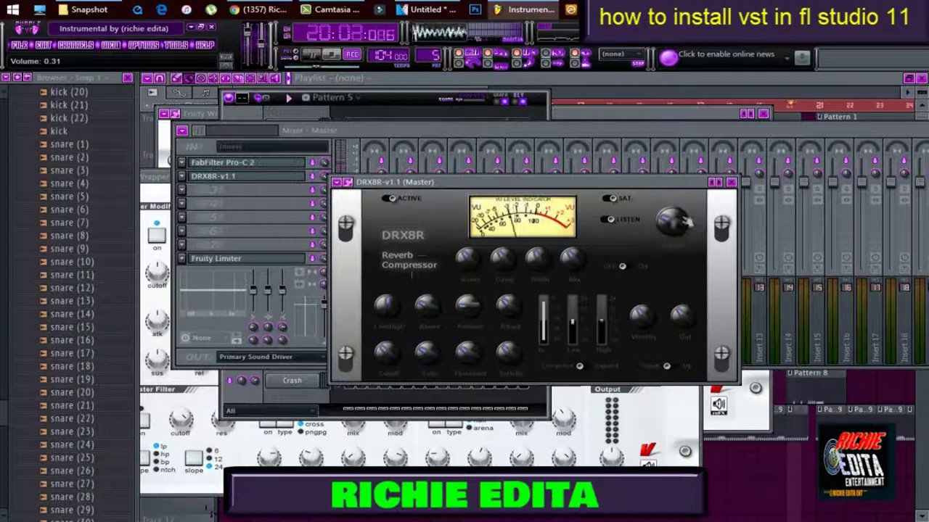
Replace DRX8R-v1.1 with FerricTDS, raise its dynamics and set its saturation to about 0.48
left_click(338, 182)
mouse_move(428, 194)
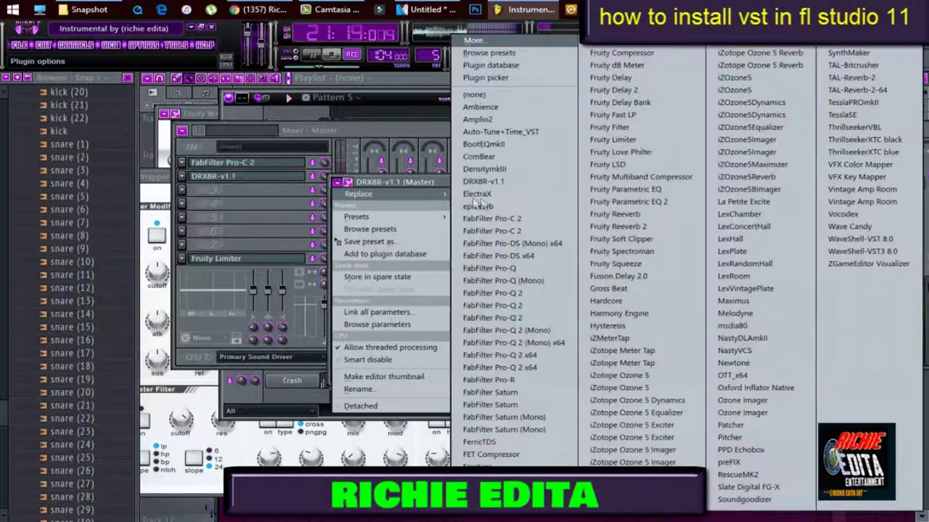
left_click(556, 441)
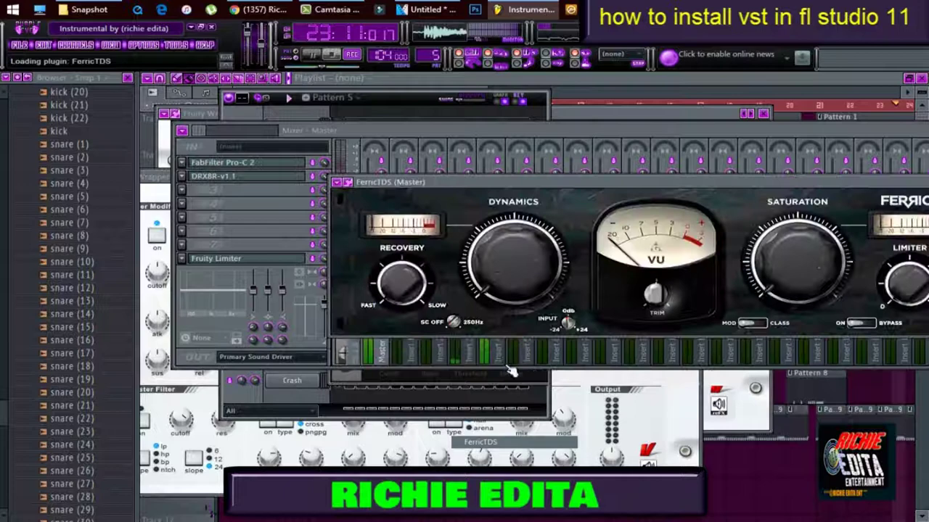
left_click_drag(430, 183, 357, 188)
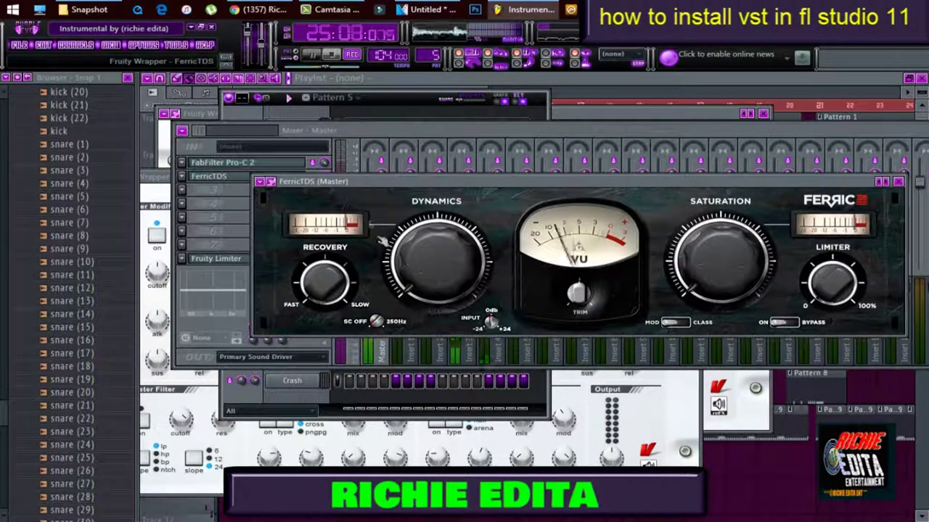
left_click_drag(439, 239, 445, 187)
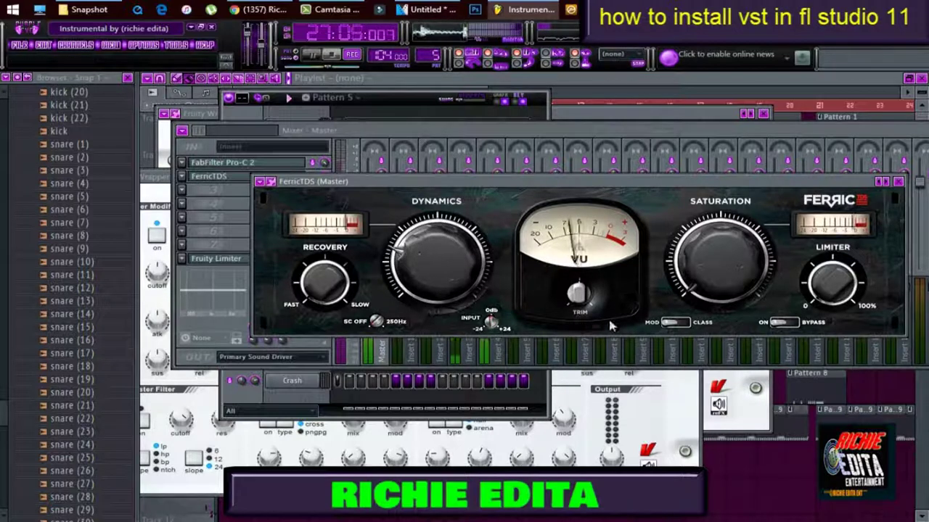
left_click_drag(703, 256, 646, 90)
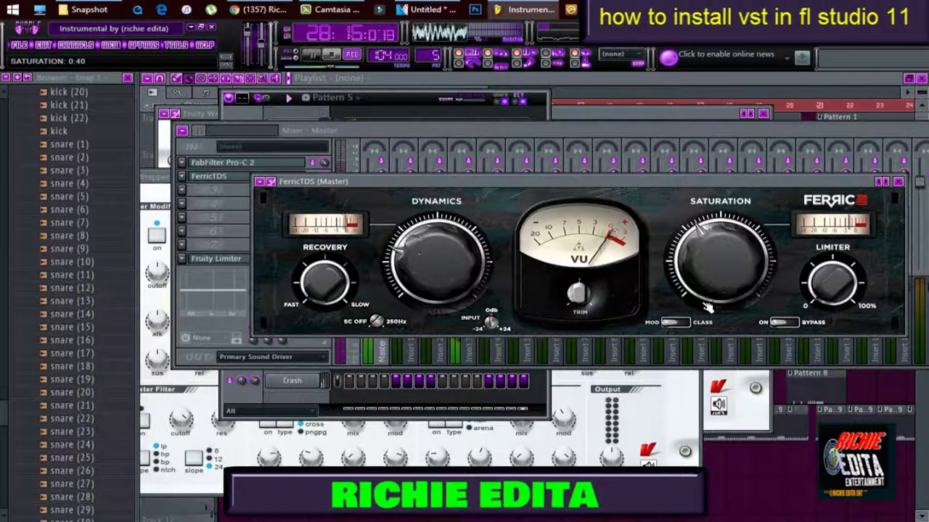
left_click_drag(705, 282, 727, 234)
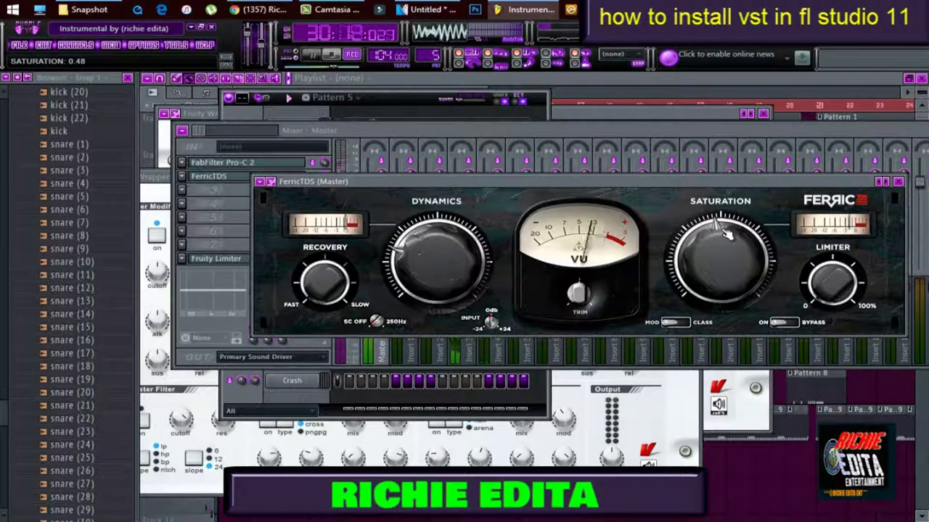
Replace FerricTDS in the second slot with FabFilter Pro-R and start it in evaluation mode
left_click(262, 183)
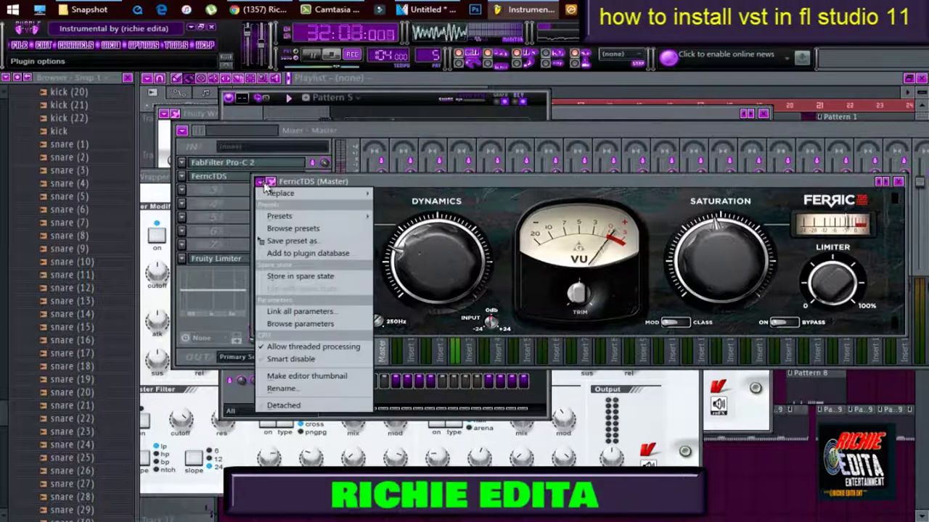
mouse_move(283, 193)
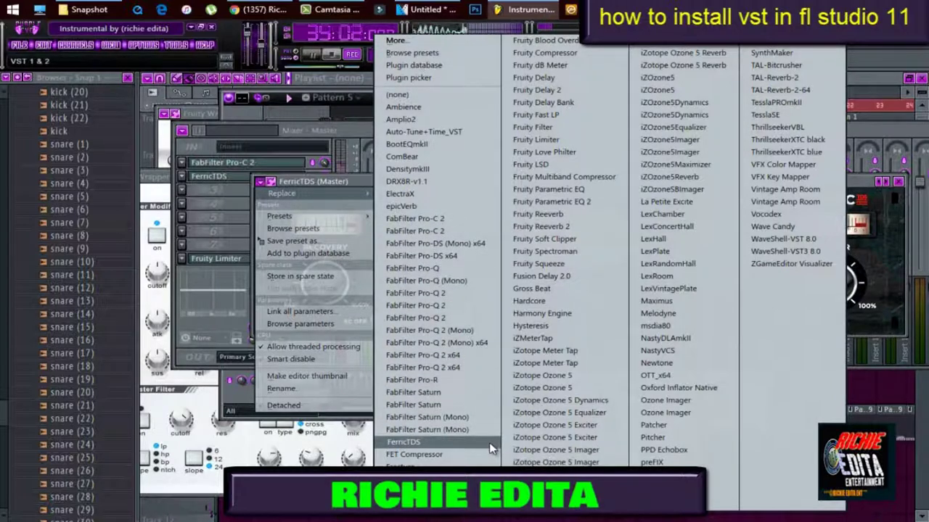
left_click(457, 376)
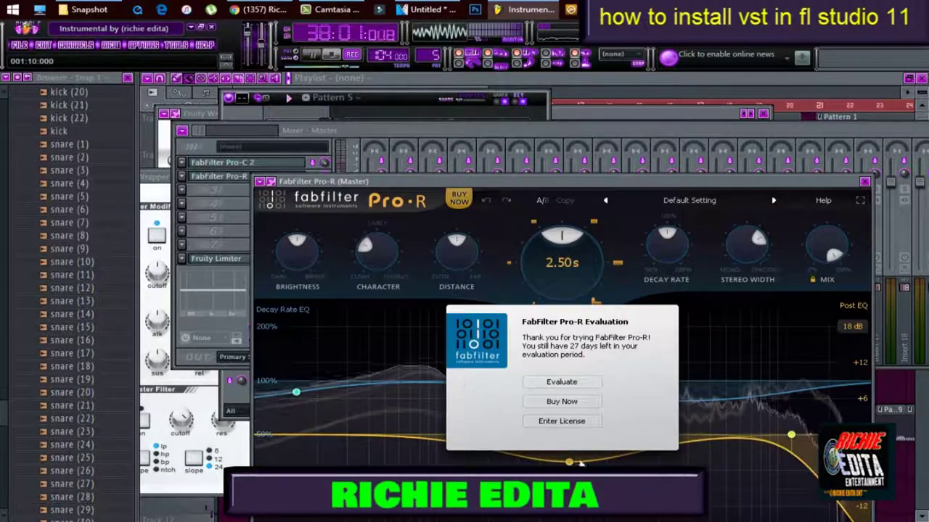
left_click(561, 382)
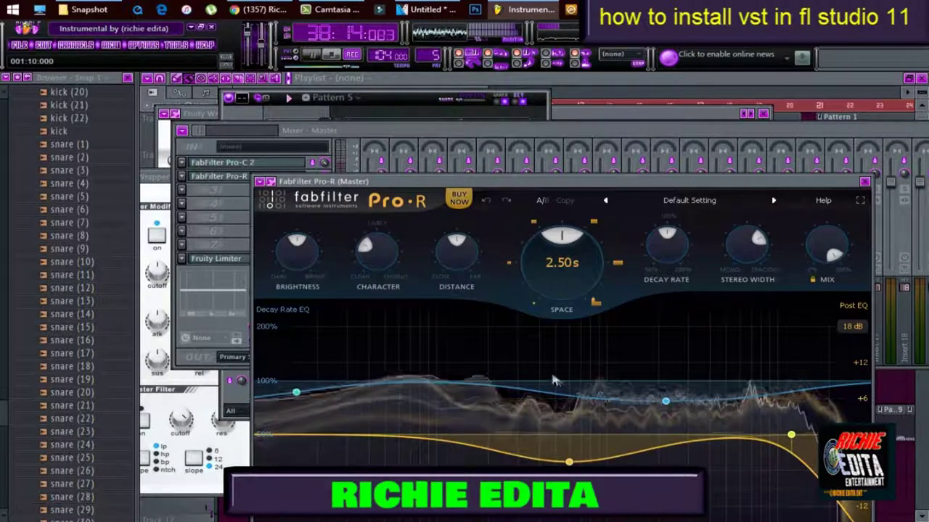
Lower FabFilter Pro-R's space to about 0.82 s and replace it with Fracture in the master track's second slot
left_click_drag(555, 239, 568, 386)
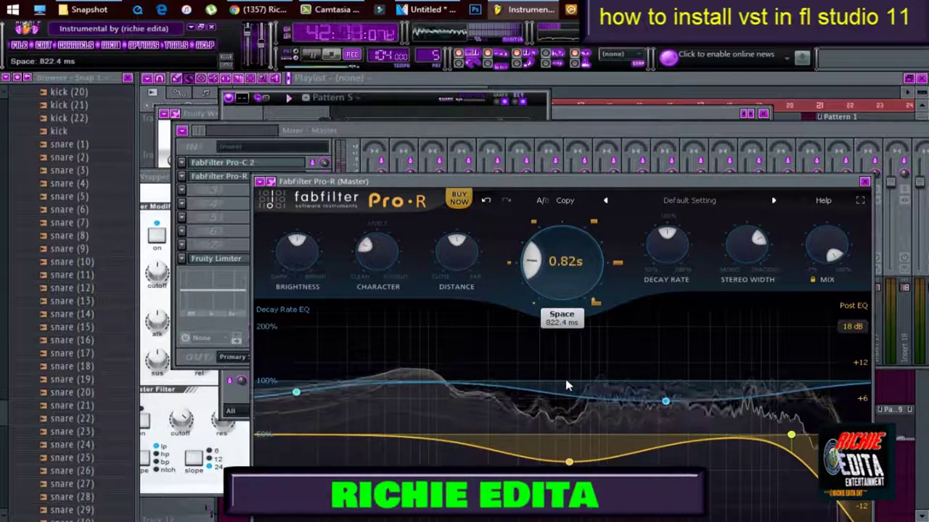
left_click(183, 177)
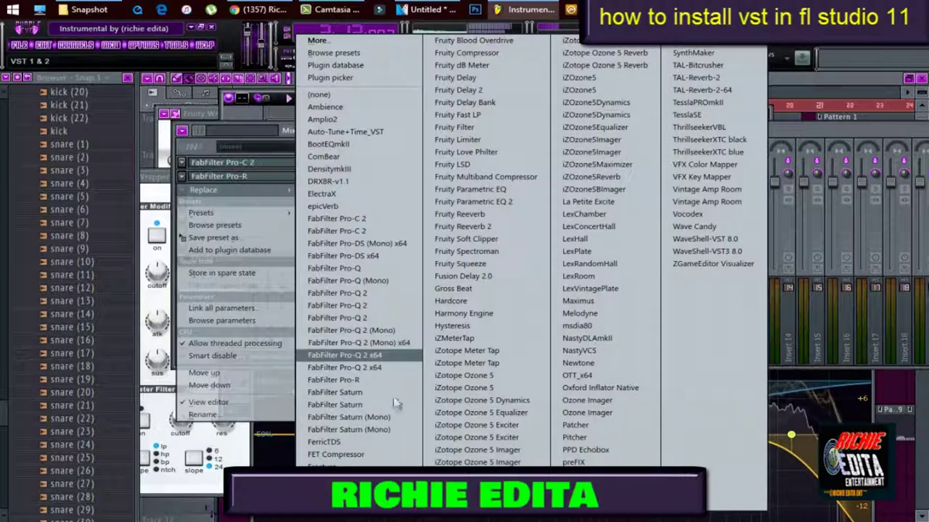
left_click(394, 465)
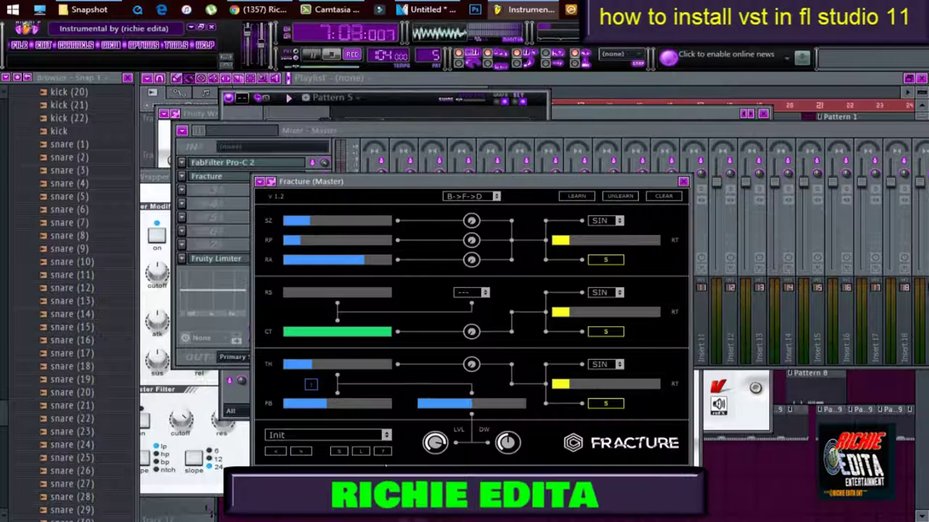
Load the AR_RobbotoidTalk preset in Fracture
left_click(387, 436)
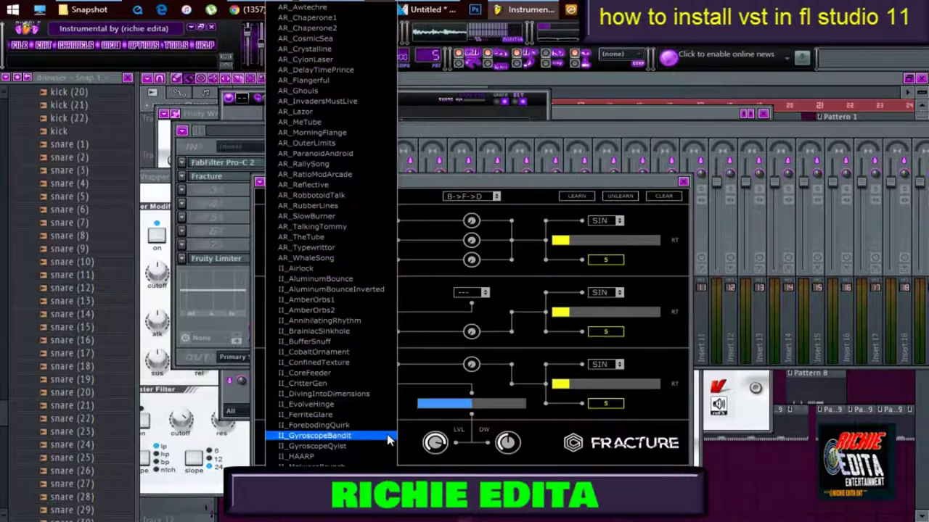
left_click(369, 452)
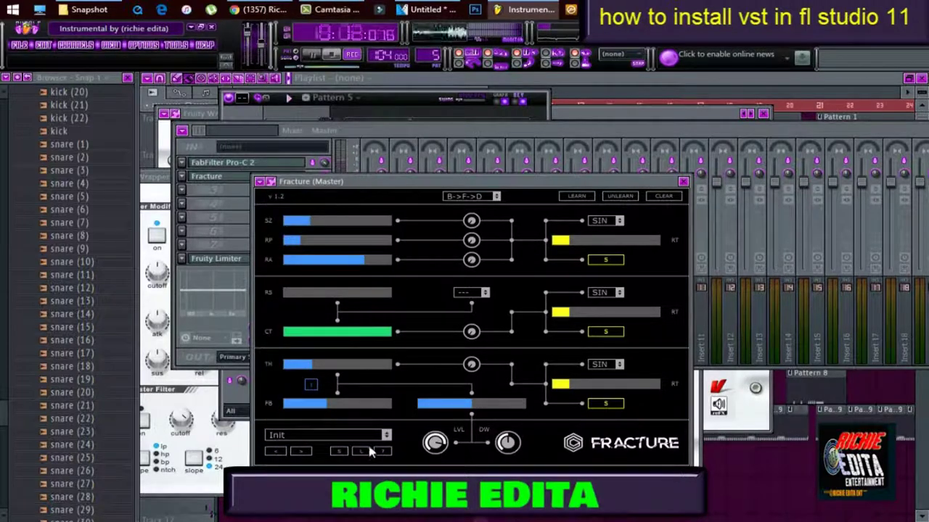
left_click(387, 436)
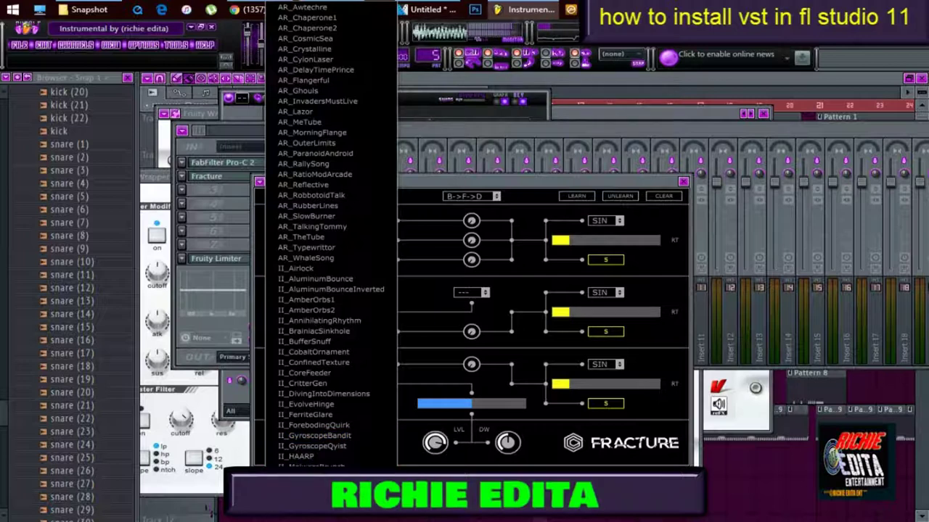
left_click(383, 459)
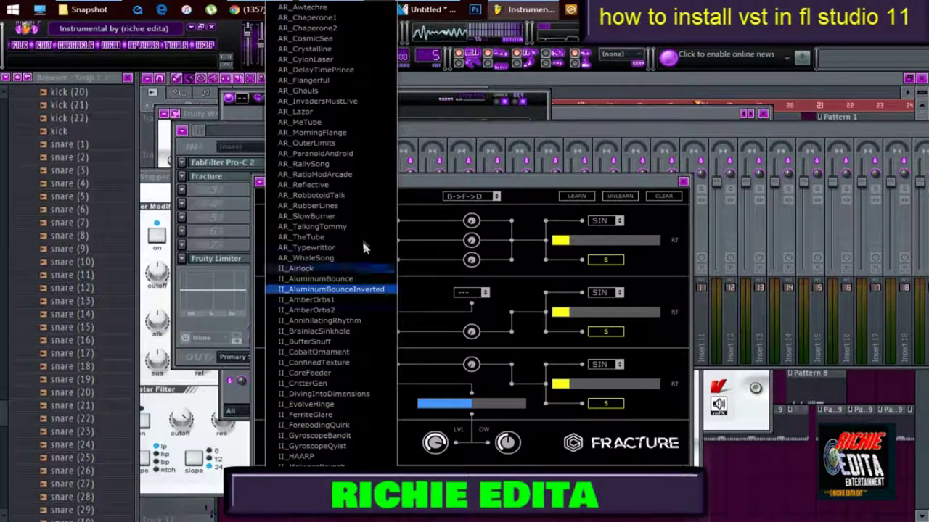
left_click(355, 207)
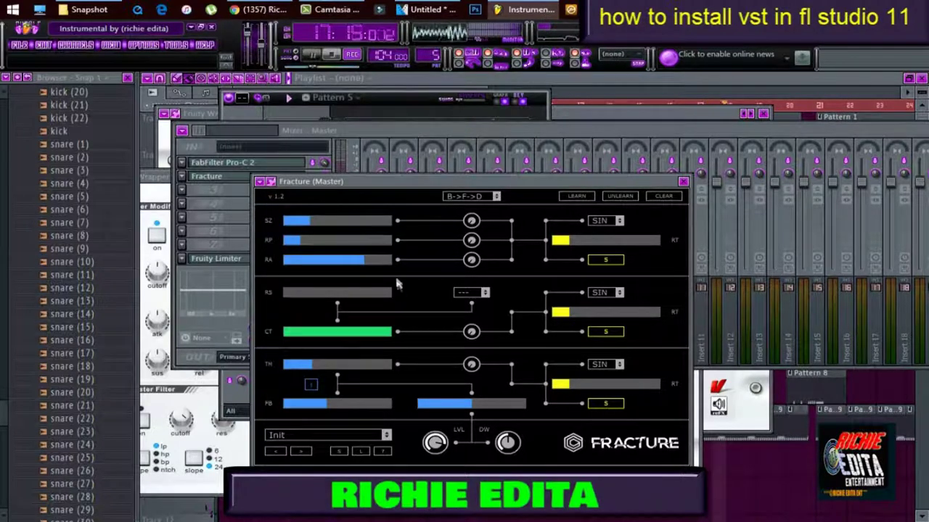
left_click(388, 438)
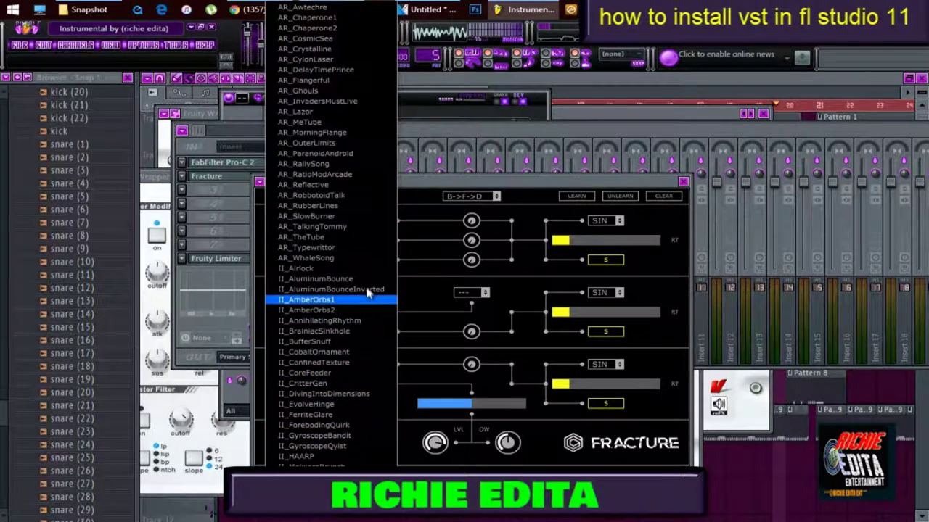
left_click(322, 196)
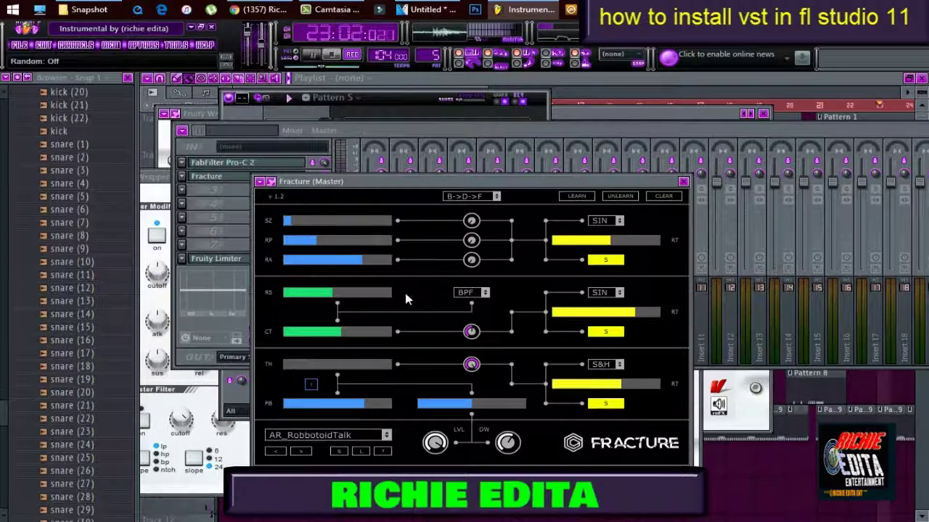
Replace Fracture in the second slot with Harmony Engine and move its window so the mixer's effect slots stay accessible
left_click(187, 179)
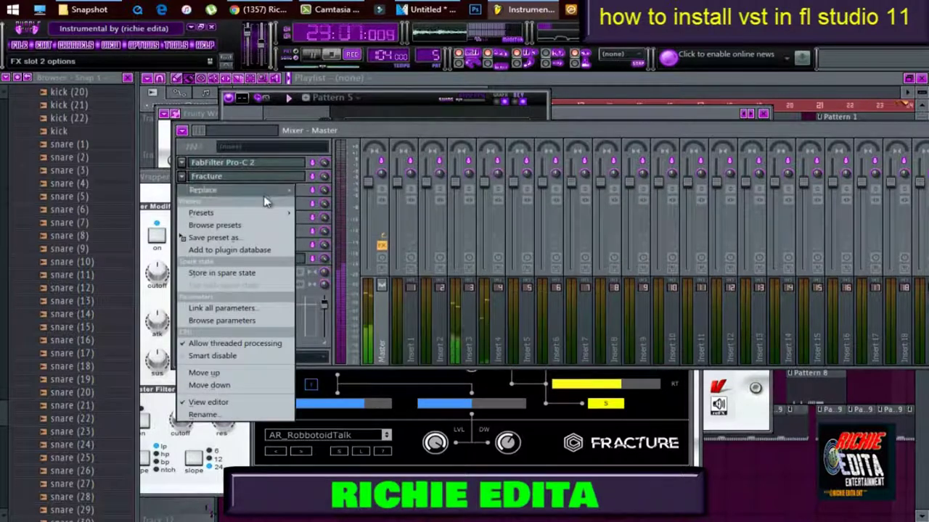
mouse_move(203, 189)
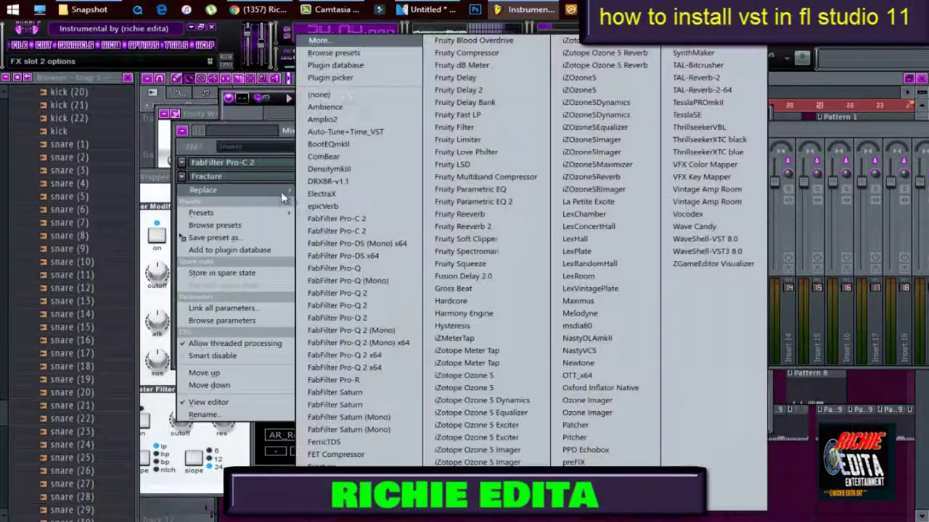
left_click(490, 316)
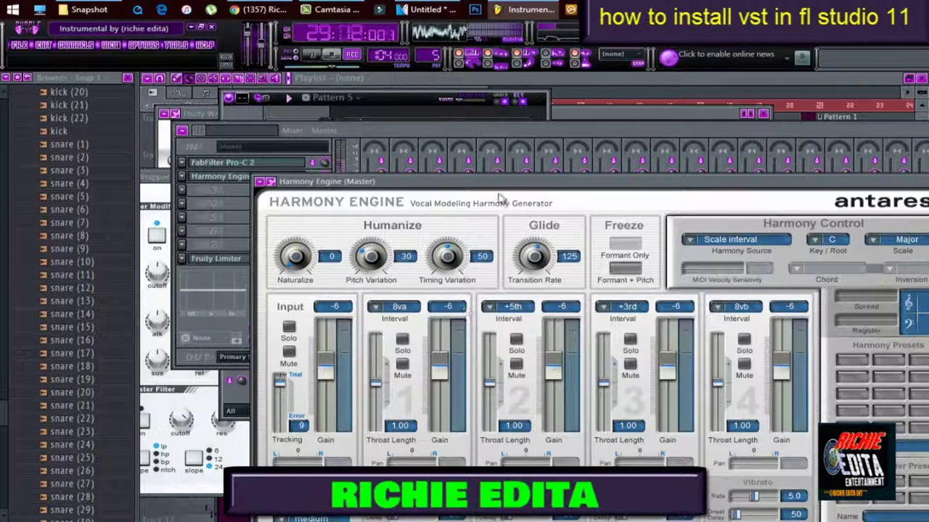
left_click_drag(507, 182, 427, 149)
mouse_move(439, 215)
left_mouse_down()
mouse_move(433, 250)
mouse_move(436, 220)
left_mouse_up()
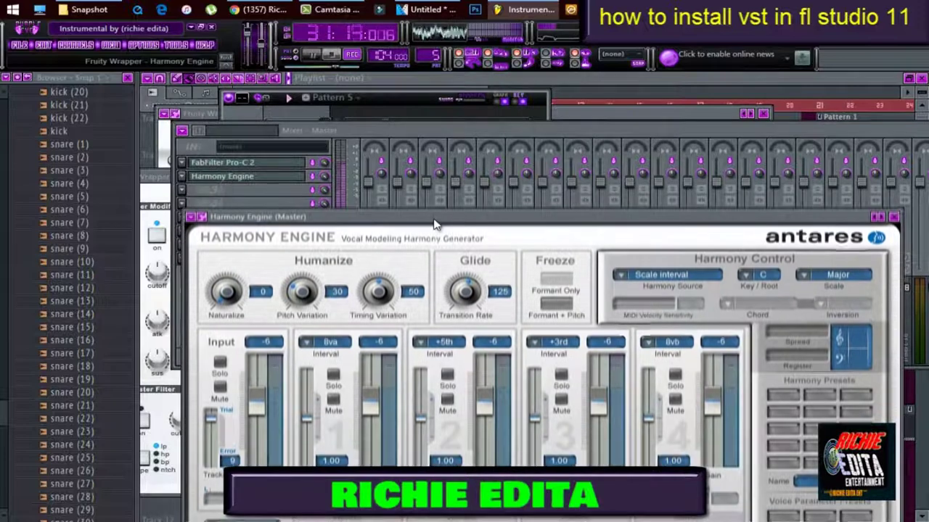
Replace Harmony Engine in the master track's second slot with Hysteresis
left_click(182, 176)
mouse_move(254, 193)
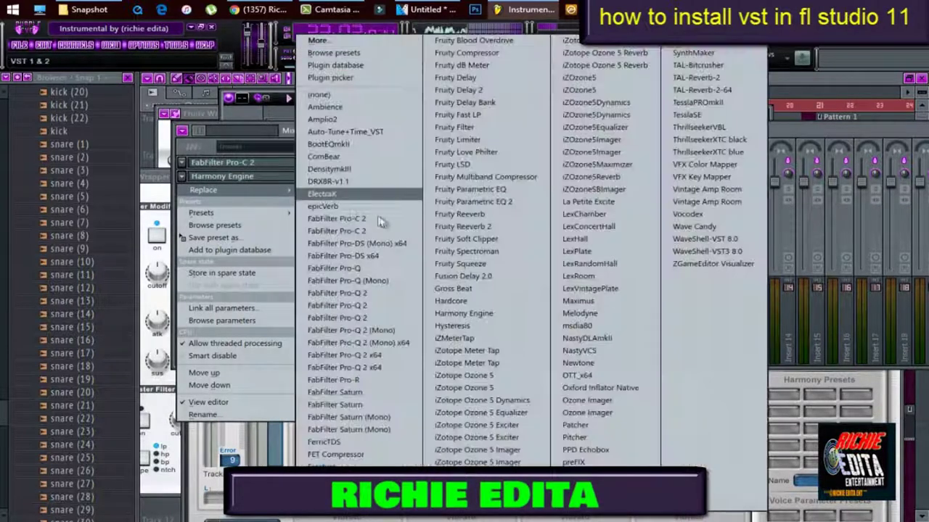
left_click(490, 325)
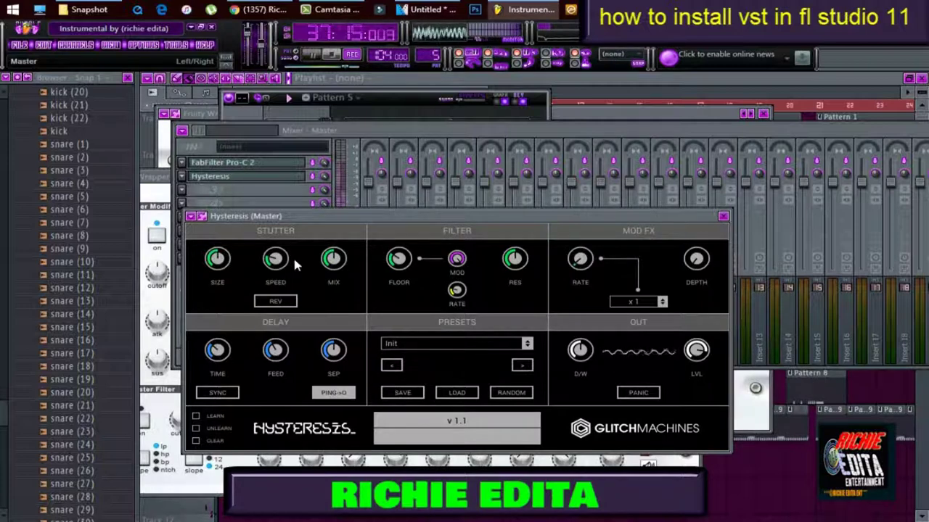
Try to load a different preset from Hysteresis's preset list
left_click(527, 345)
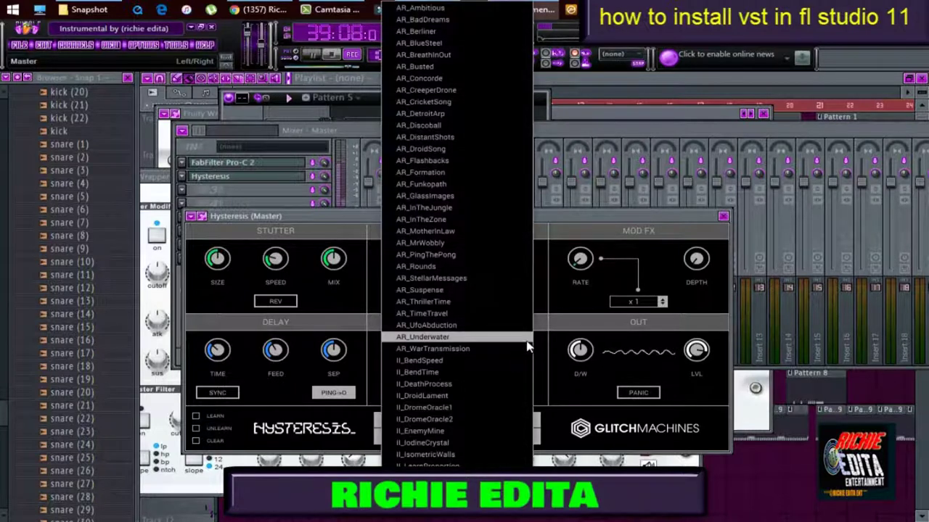
left_click(453, 360)
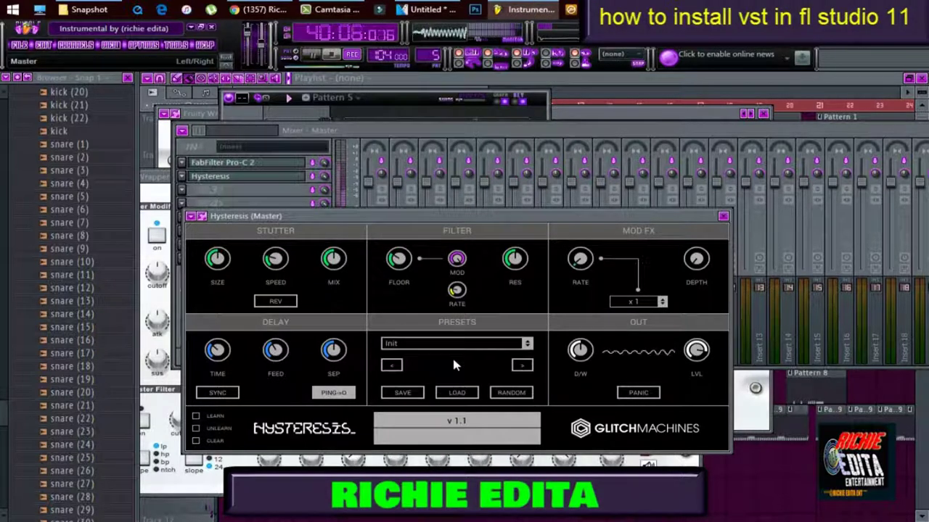
left_click(528, 346)
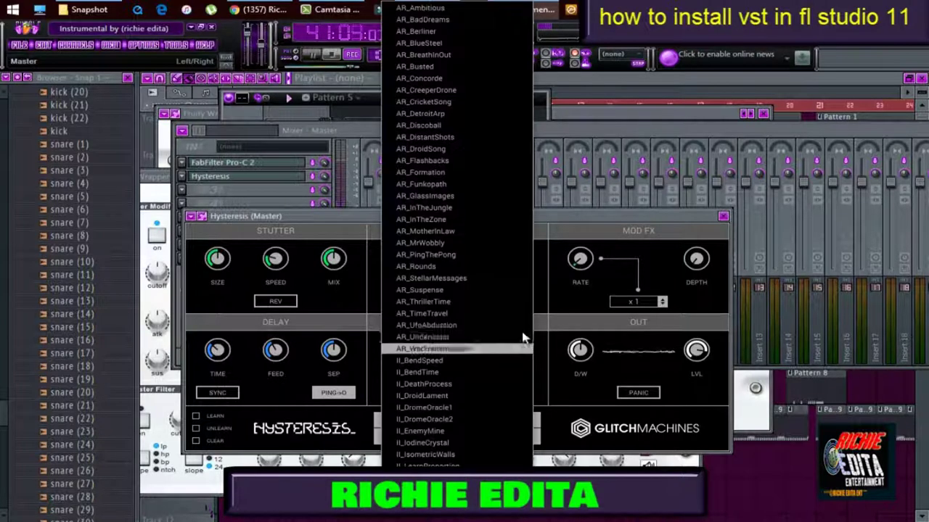
left_click(491, 209)
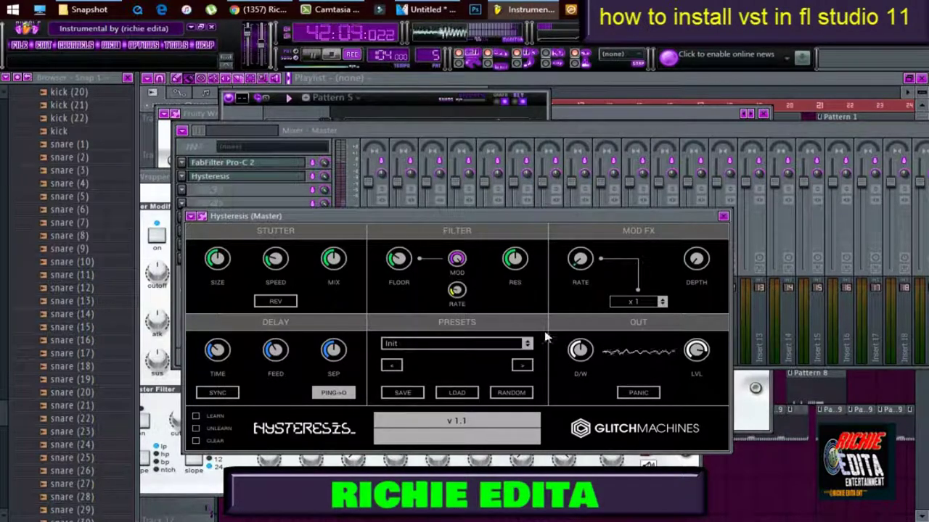
left_click(528, 344)
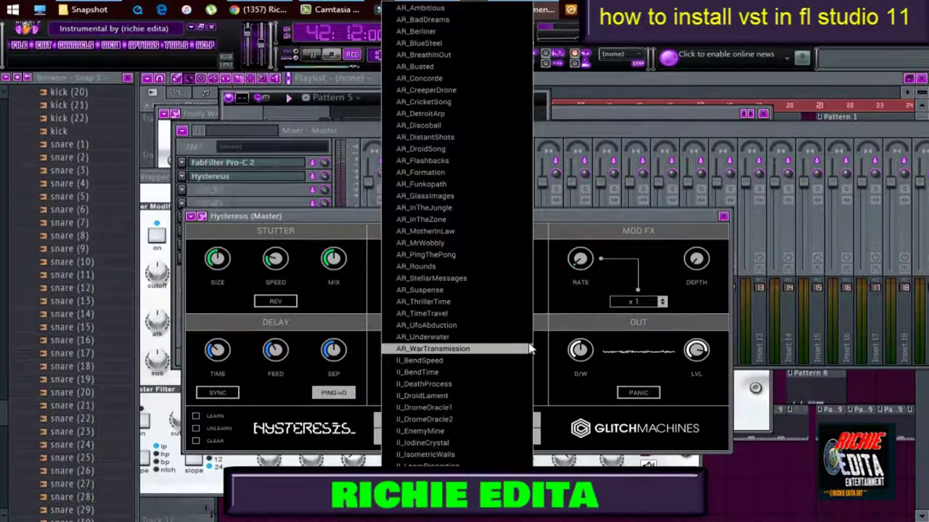
left_click(468, 116)
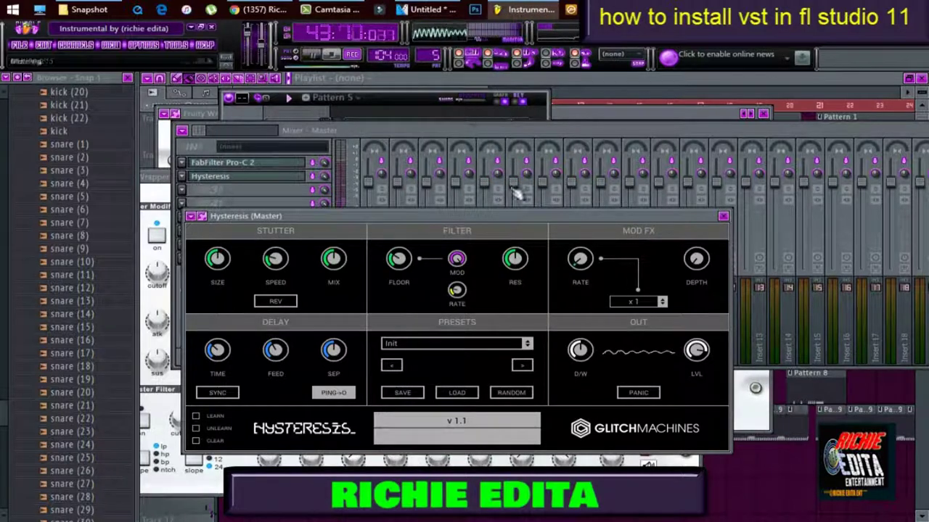
Advance through the Hysteresis presets AR_Ambitious and AR_BadDreams to AR_Berliner
left_click(523, 365)
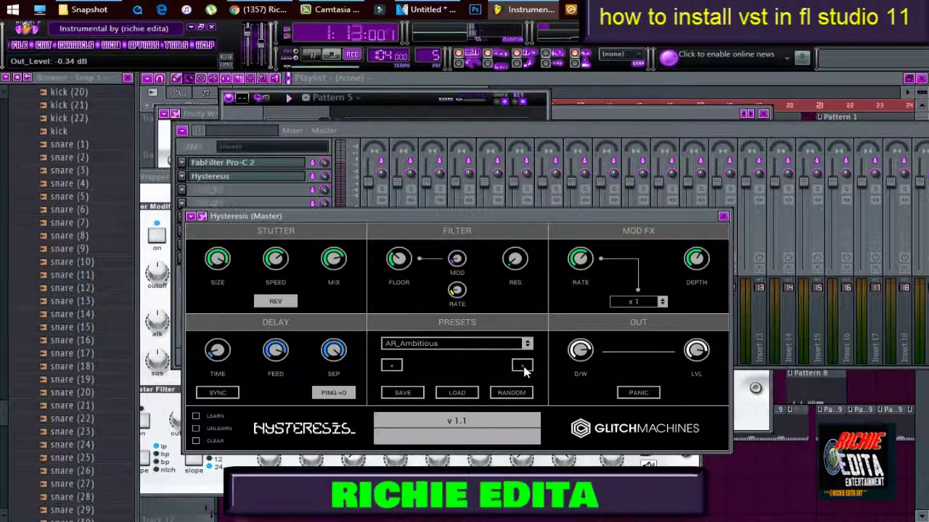
left_click(522, 366)
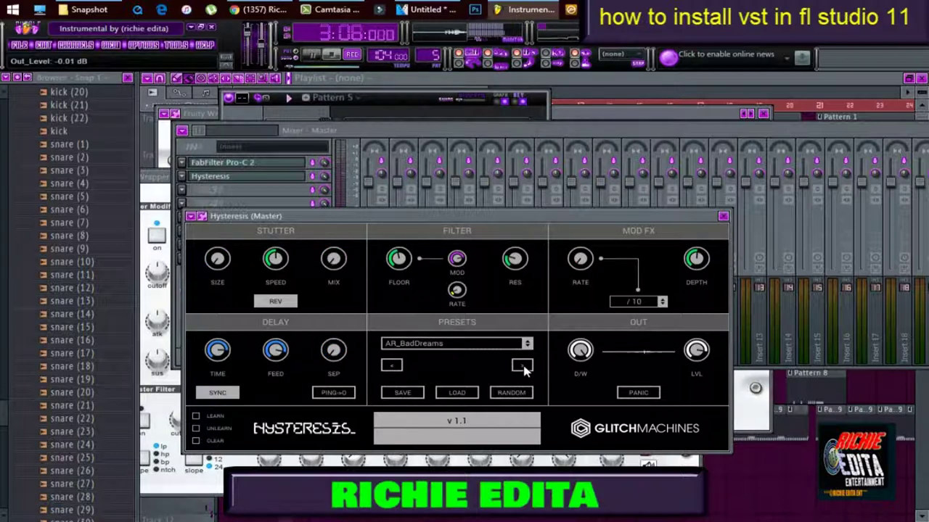
left_click(522, 366)
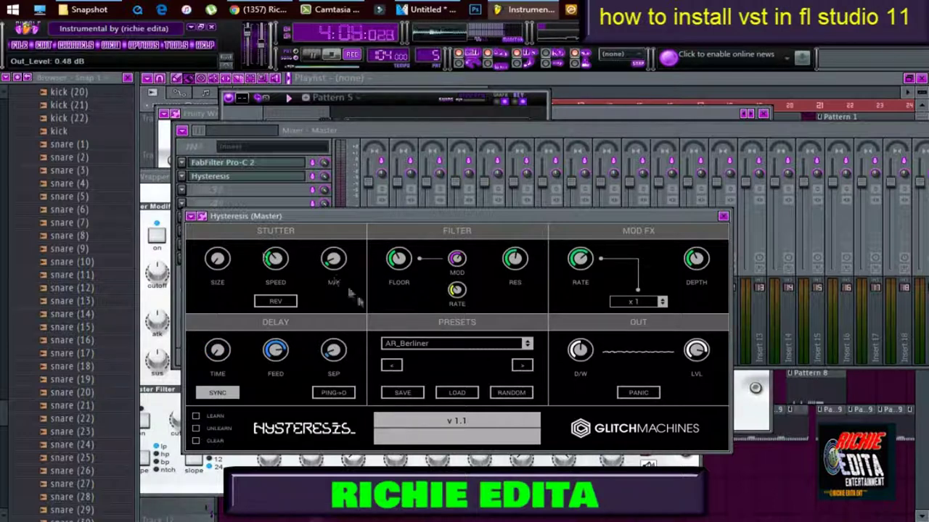
Replace Hysteresis in the master track's second slot with Hardcore
left_click(183, 177)
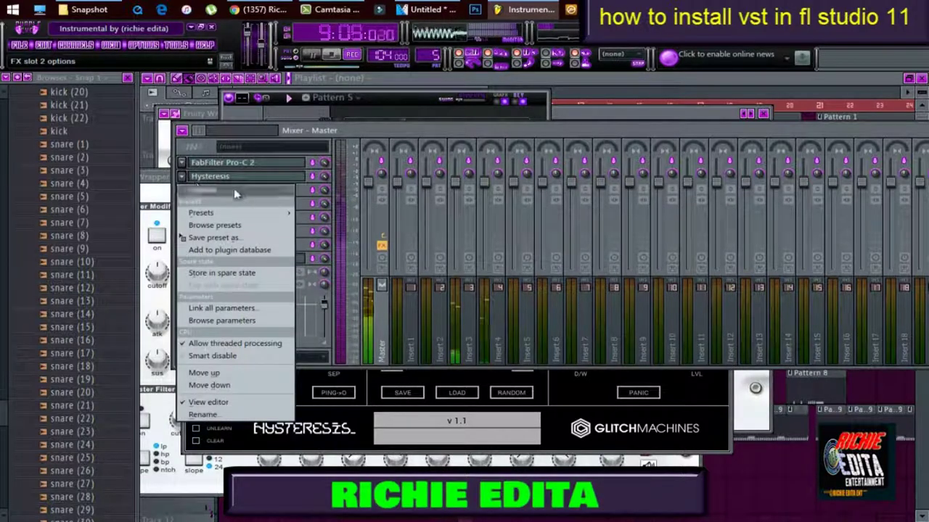
mouse_move(232, 190)
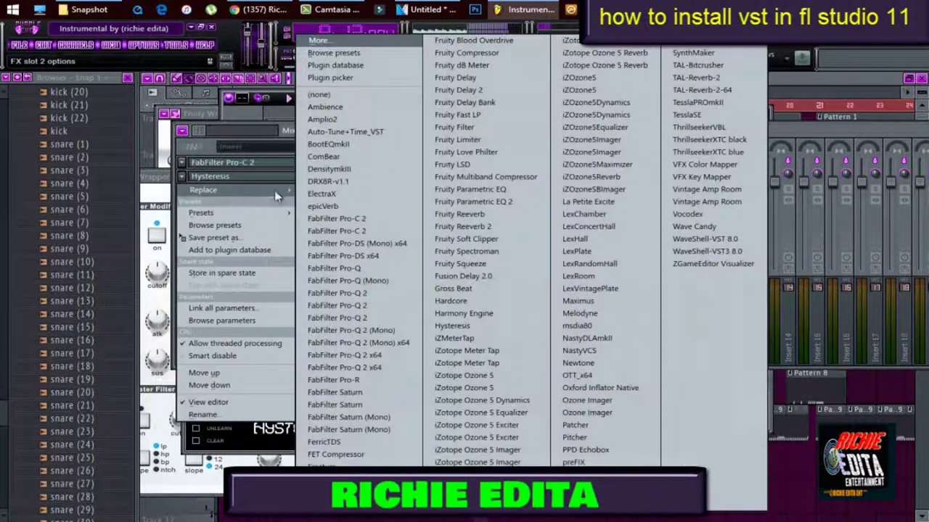
left_click(524, 303)
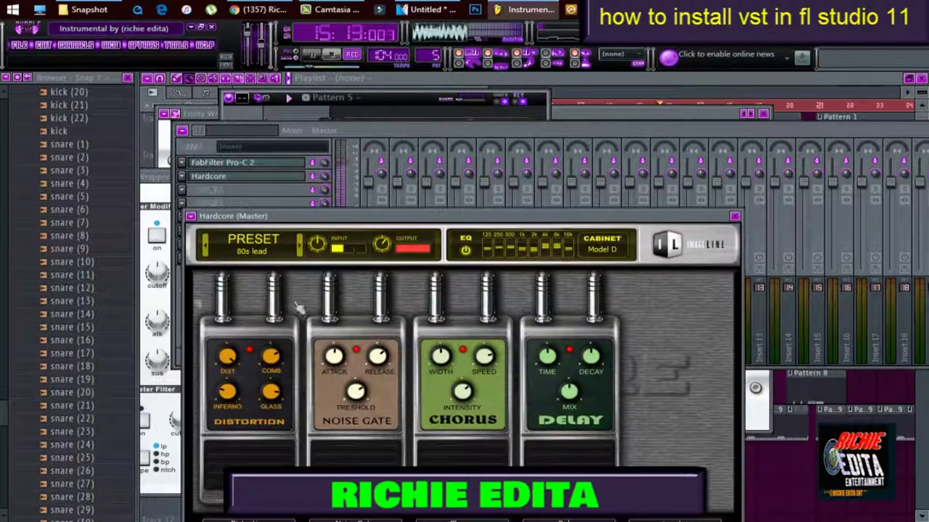
Replace Hardcore with Fusion Delay 2.0, try its Program 2 preset and return to Space Warp
left_click(182, 176)
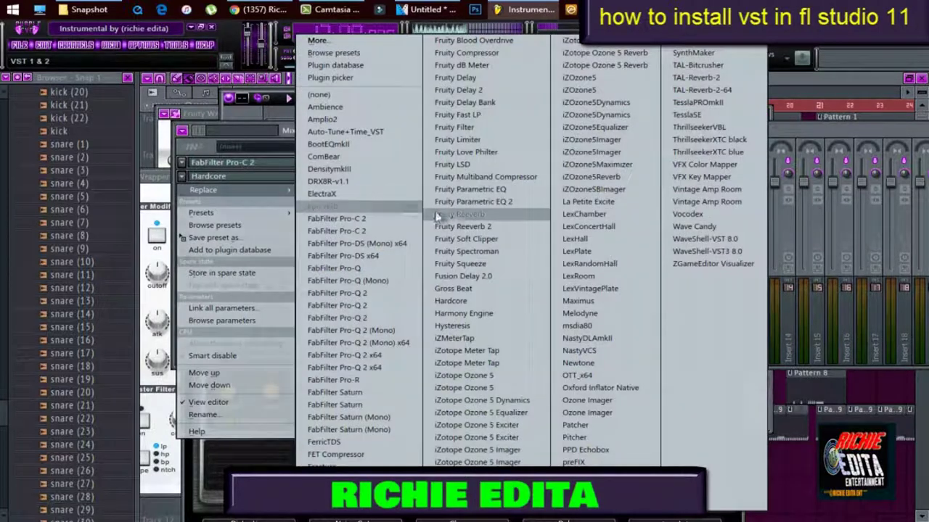
left_click(506, 279)
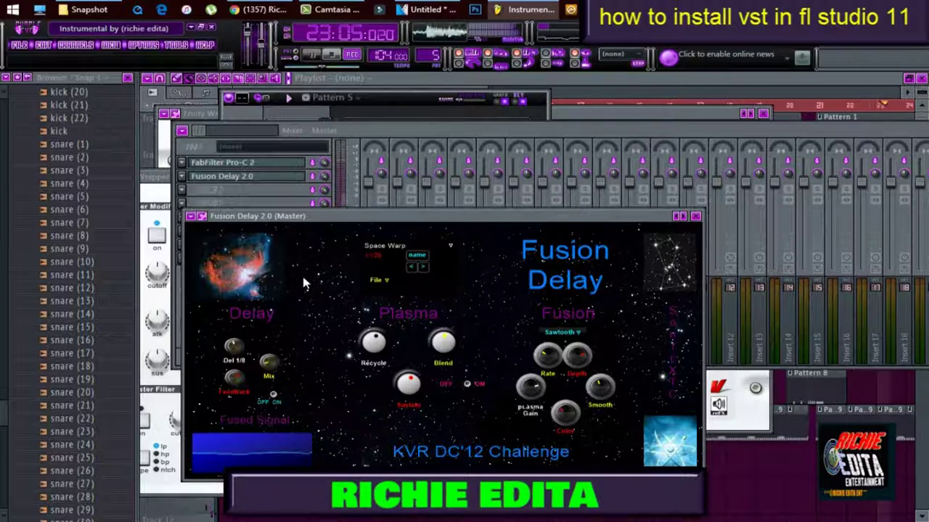
left_click(424, 269)
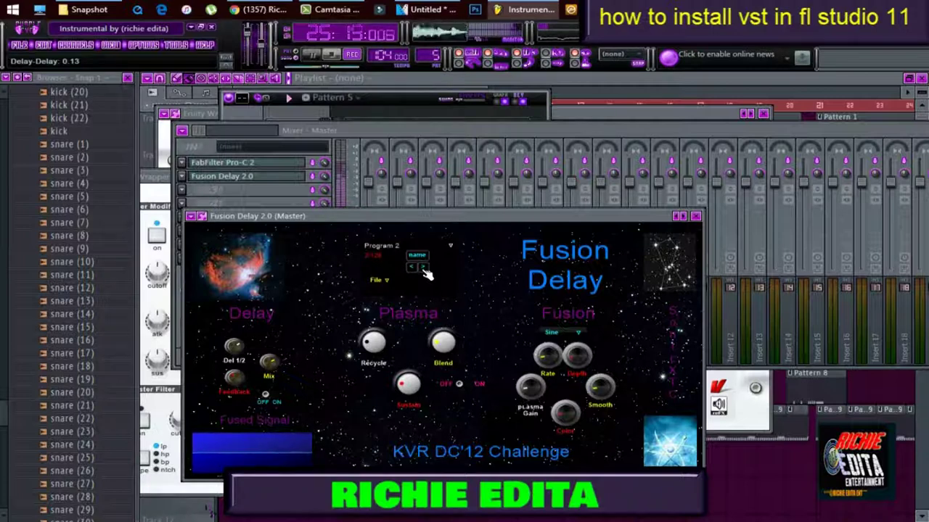
left_click(412, 267)
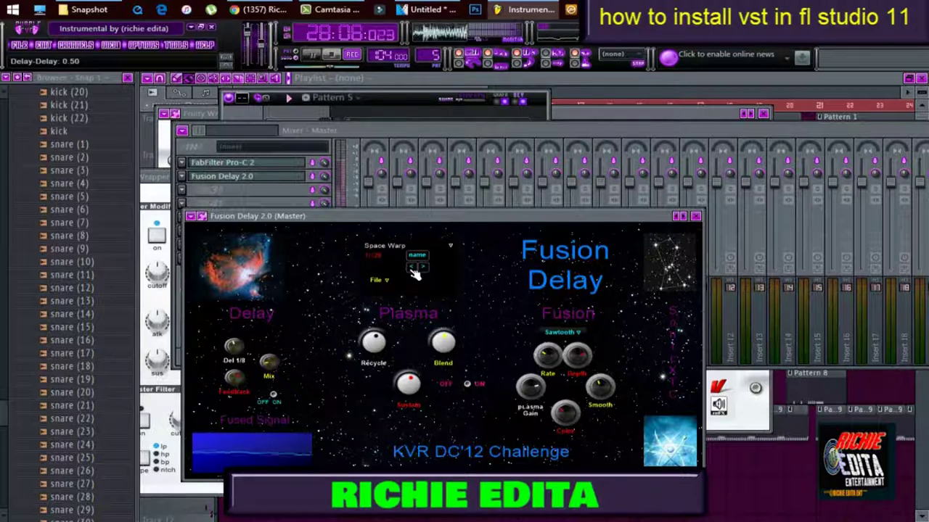
Replace Fusion Delay 2.0 in the second slot with Hardcore
left_click(193, 217)
mouse_move(217, 228)
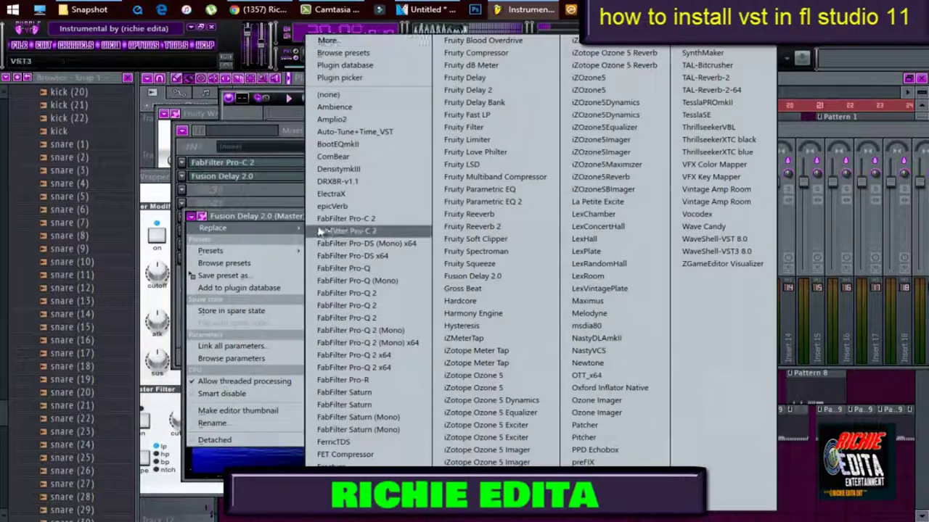
left_click(510, 306)
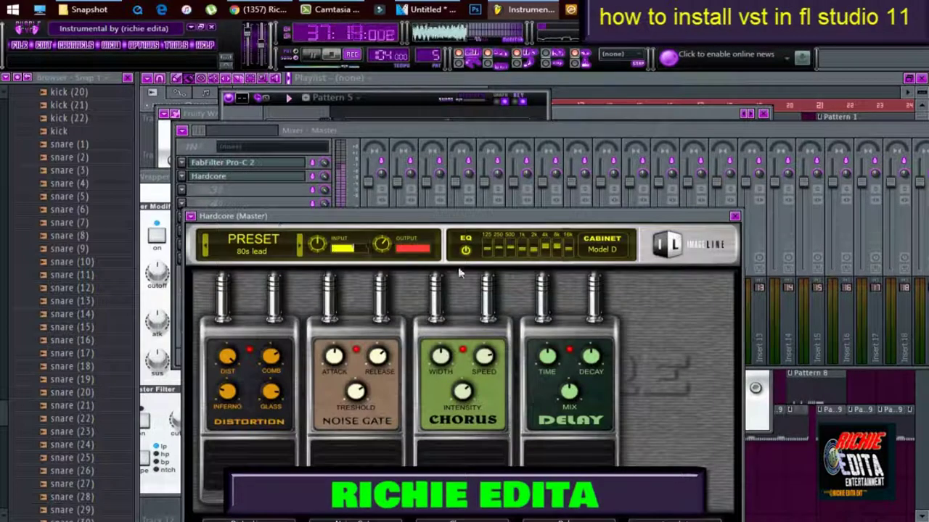
Replace Hardcore in the master track's second slot with Hysteresis, and swap Hysteresis for NastyDLAmkII
left_click(191, 216)
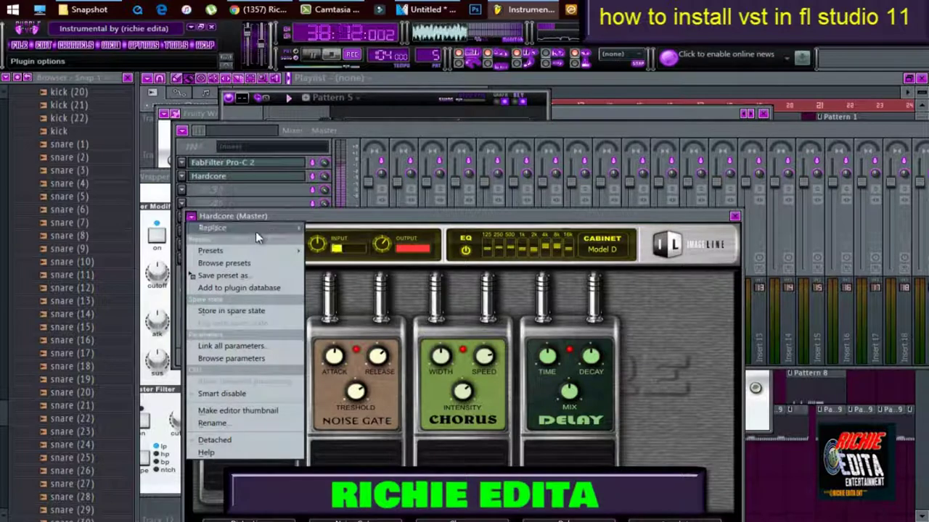
mouse_move(255, 231)
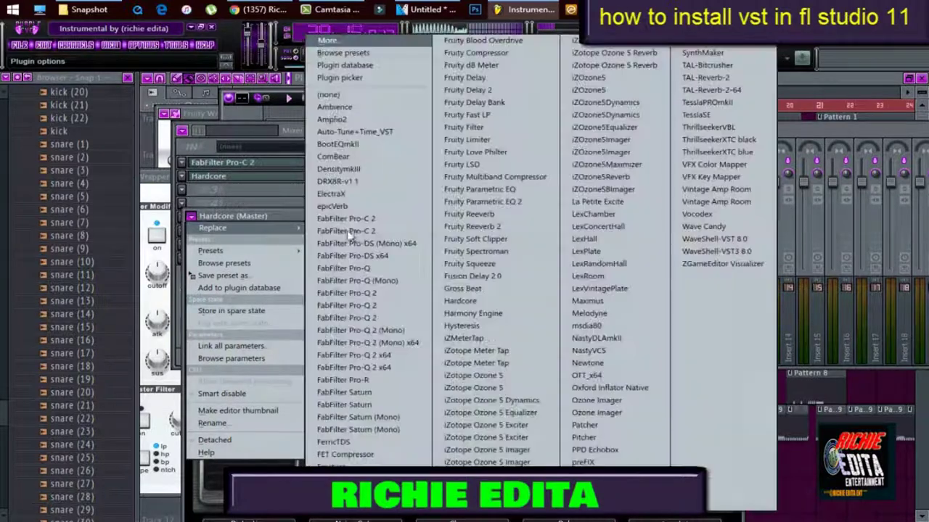
left_click(486, 326)
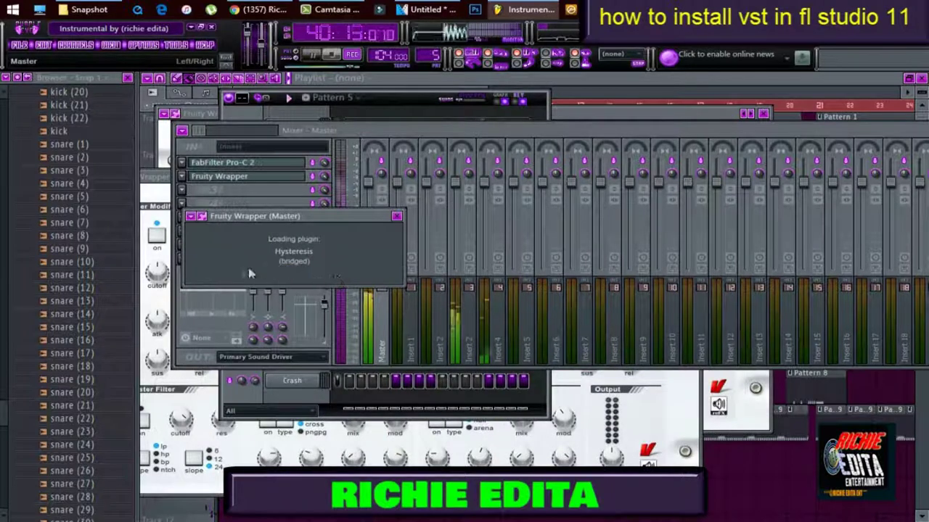
left_click(193, 216)
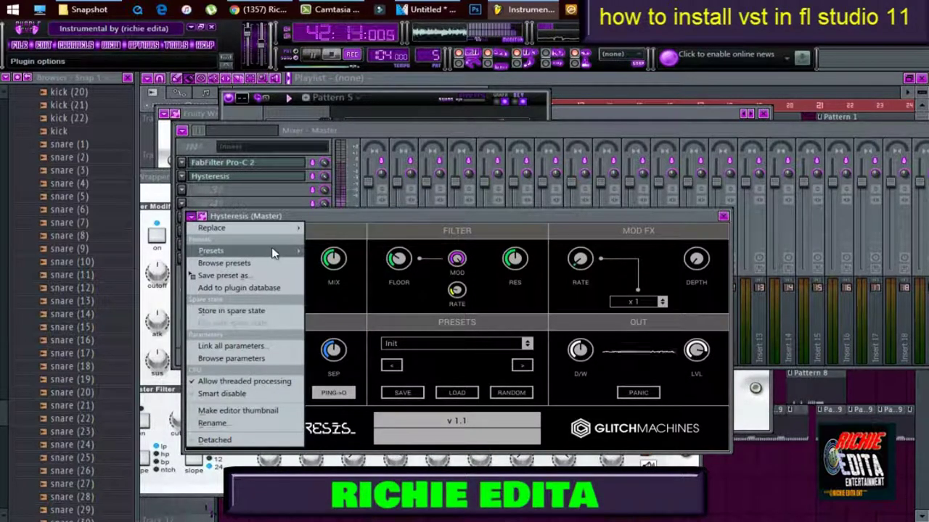
mouse_move(296, 232)
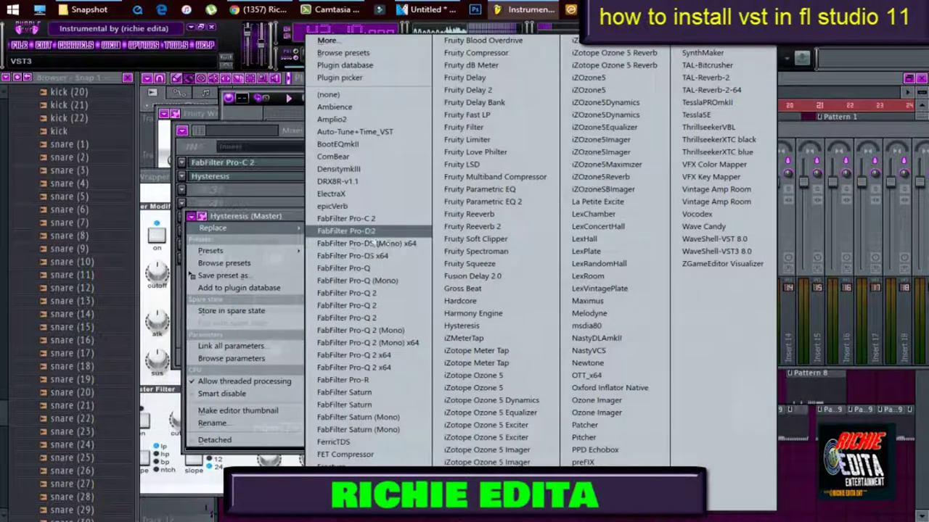
left_click(656, 341)
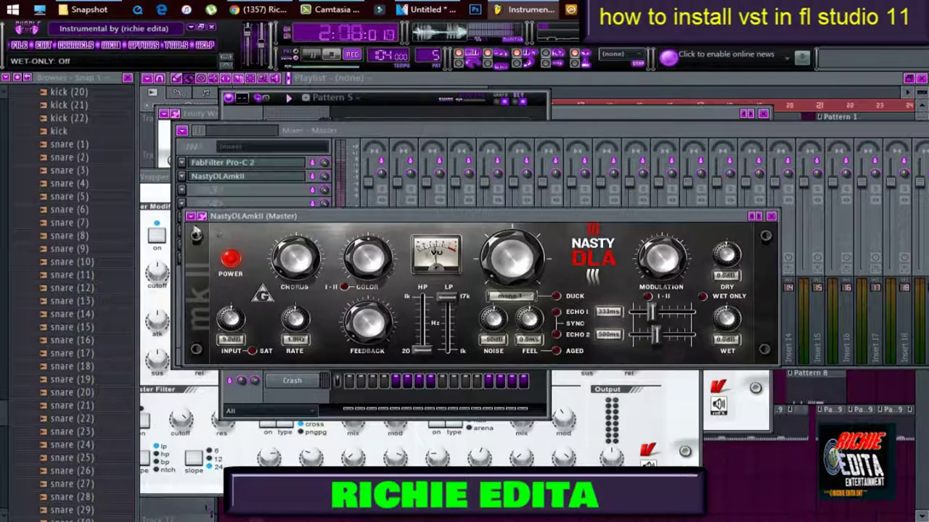
Replace NastyDLAmkII in the master track's second slot with PPD Echobox, and swap PPD Echobox for preFIX
left_click(191, 216)
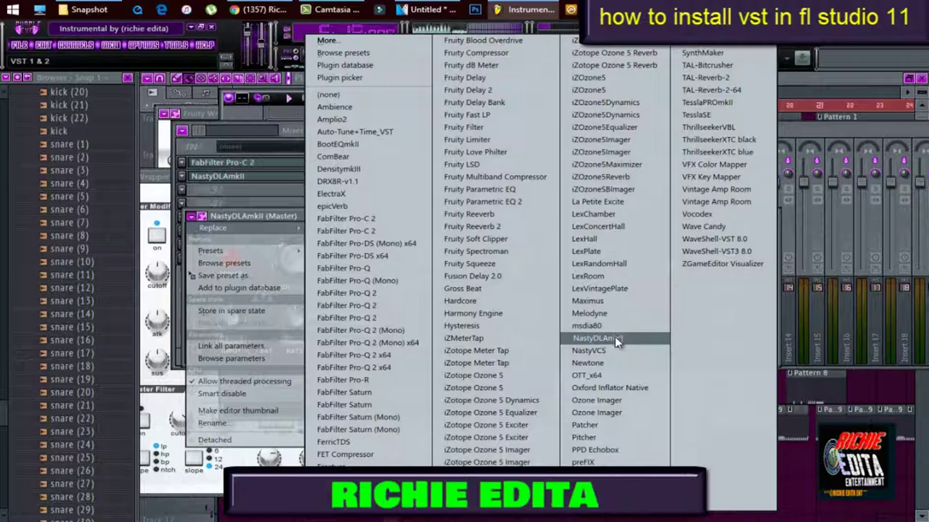
left_click(598, 450)
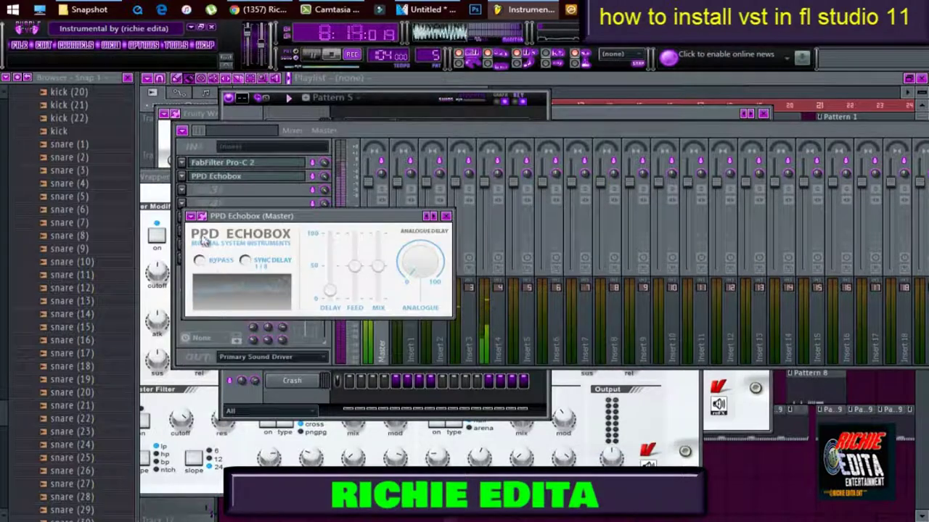
left_click(191, 216)
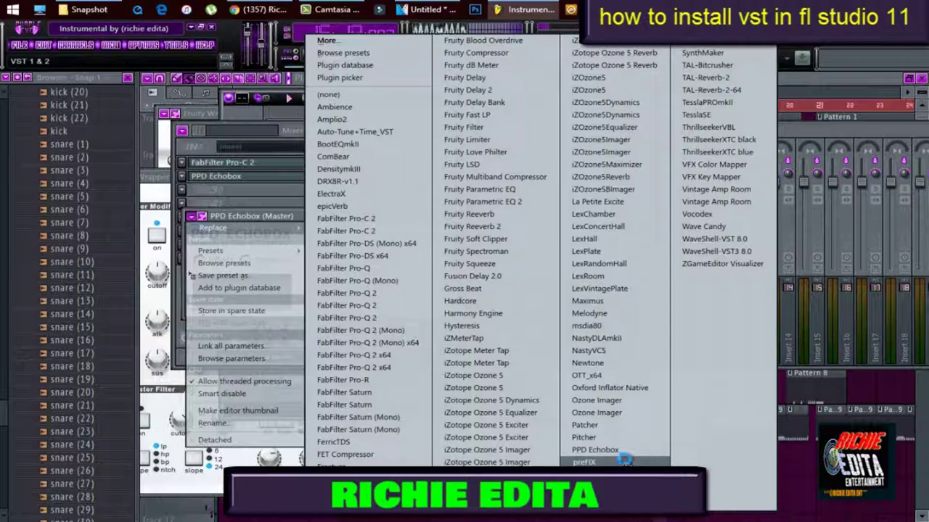
left_click(626, 461)
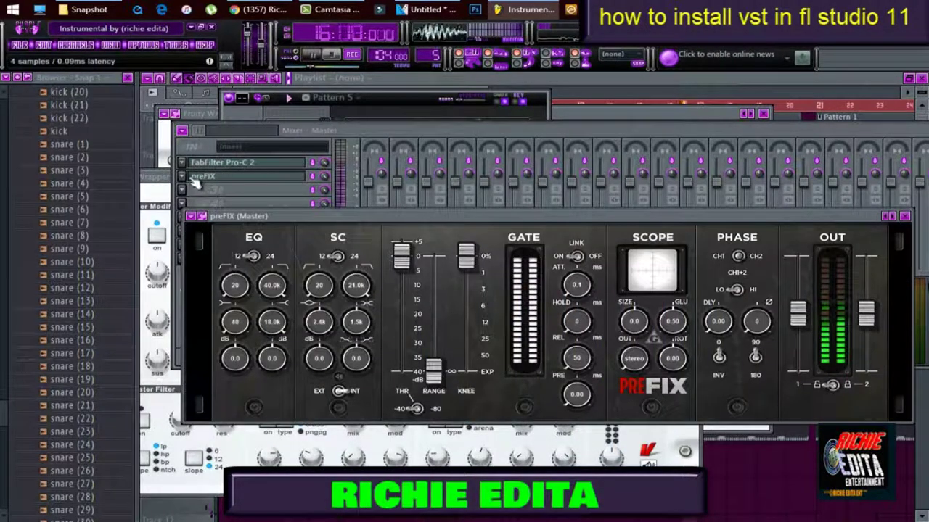
Replace preFIX in the master's second slot with RescueMK2, swap that for SplineEQ and move the SplineEQ window off the effect slots
left_click(193, 178)
mouse_move(218, 189)
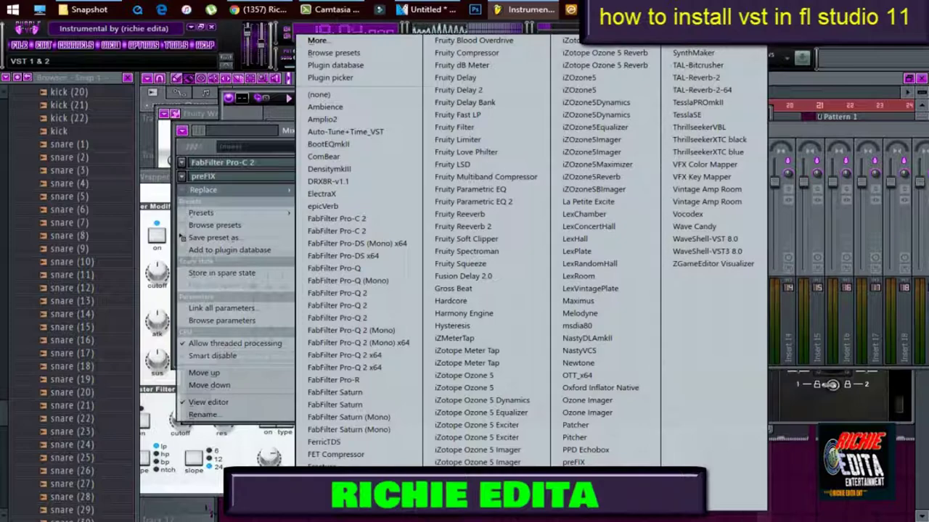
left_click(546, 400)
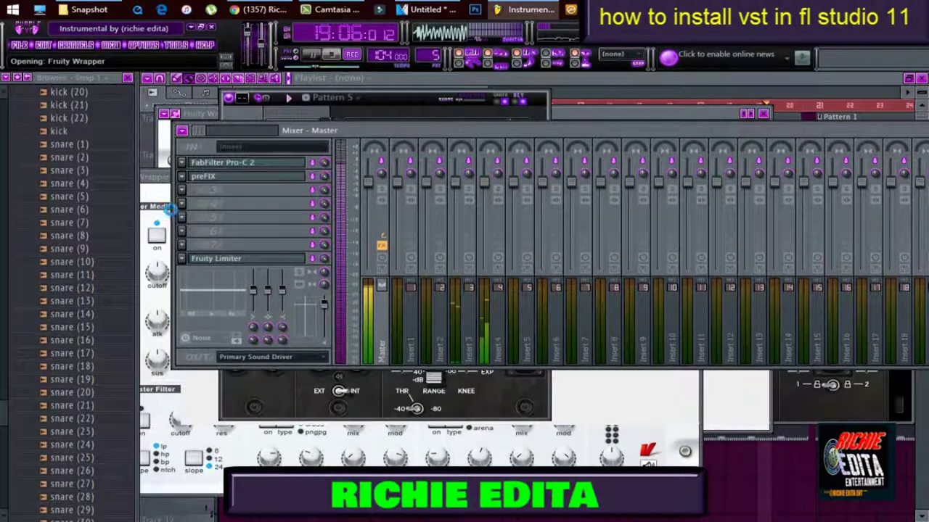
left_click(181, 176)
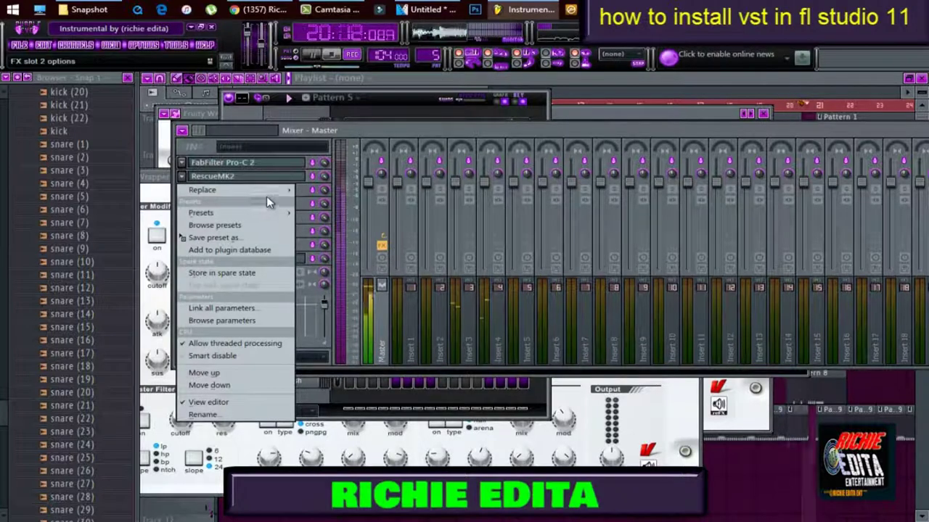
mouse_move(281, 193)
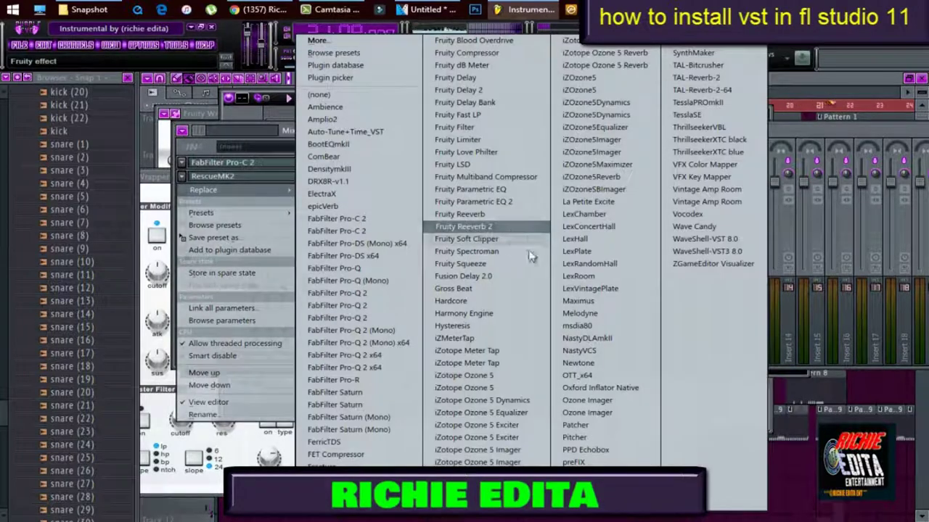
left_click(729, 53)
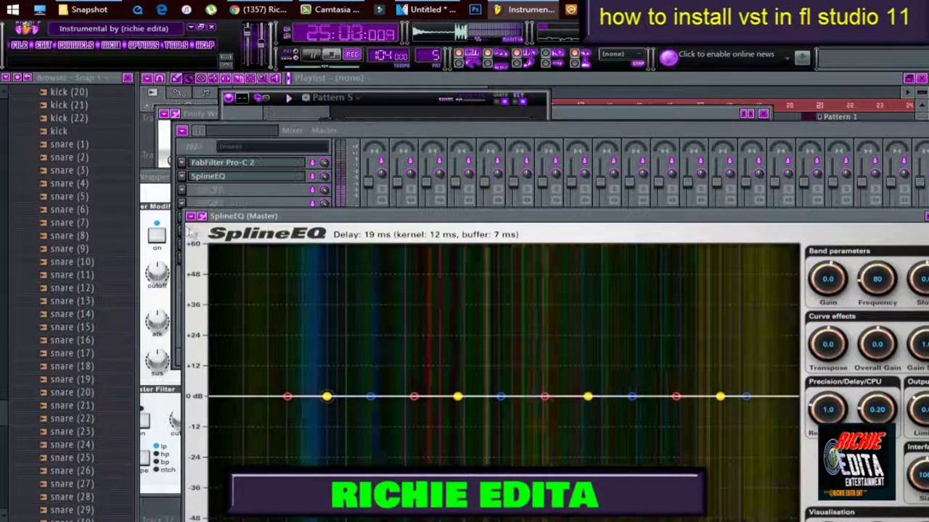
left_click_drag(367, 218, 334, 274)
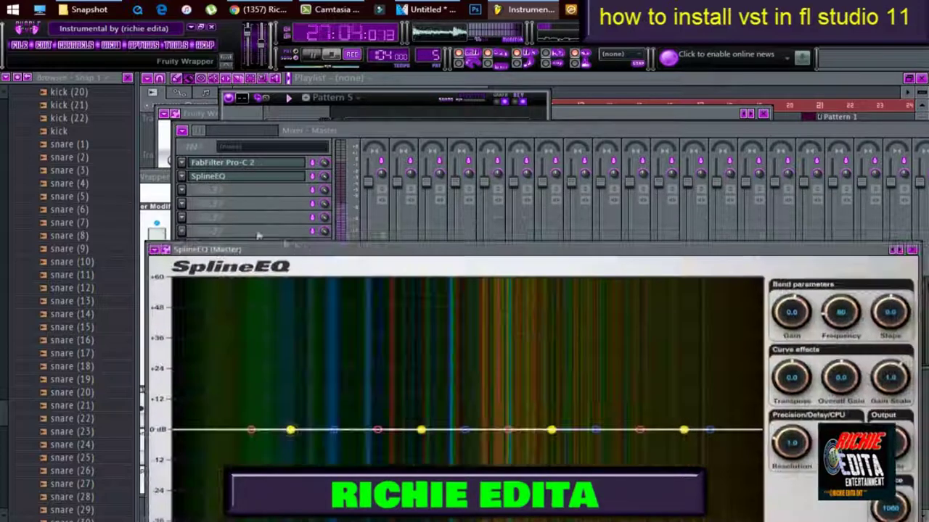
Replace SplineEQ in the master track's second slot with TAL-Bitcrusher
left_click(182, 176)
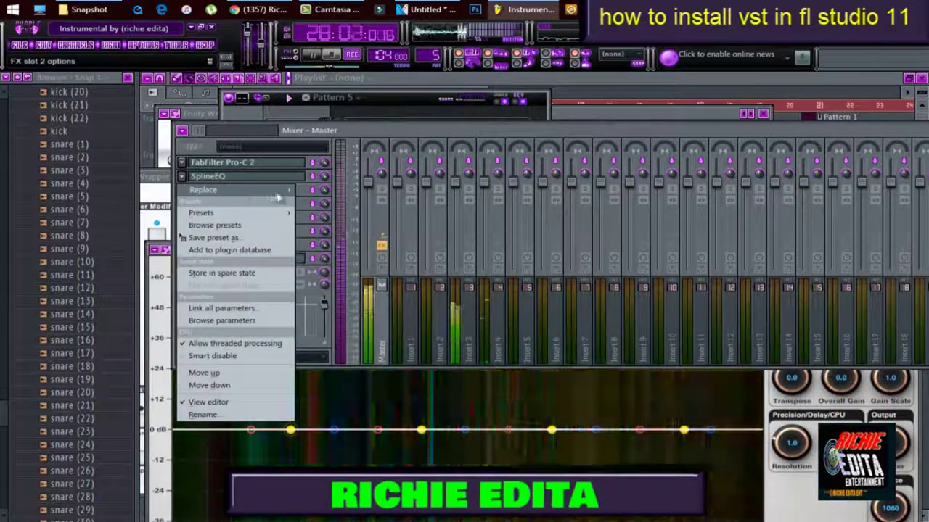
mouse_move(203, 190)
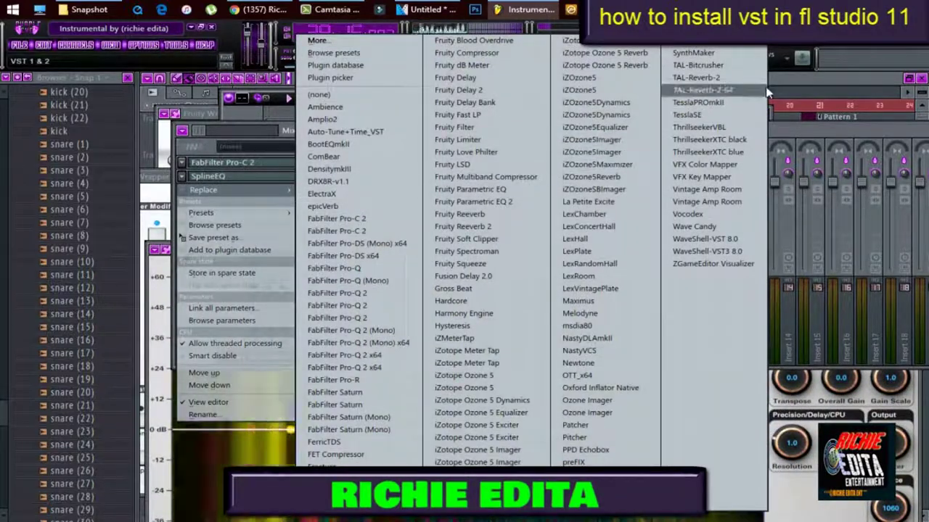
left_click(699, 64)
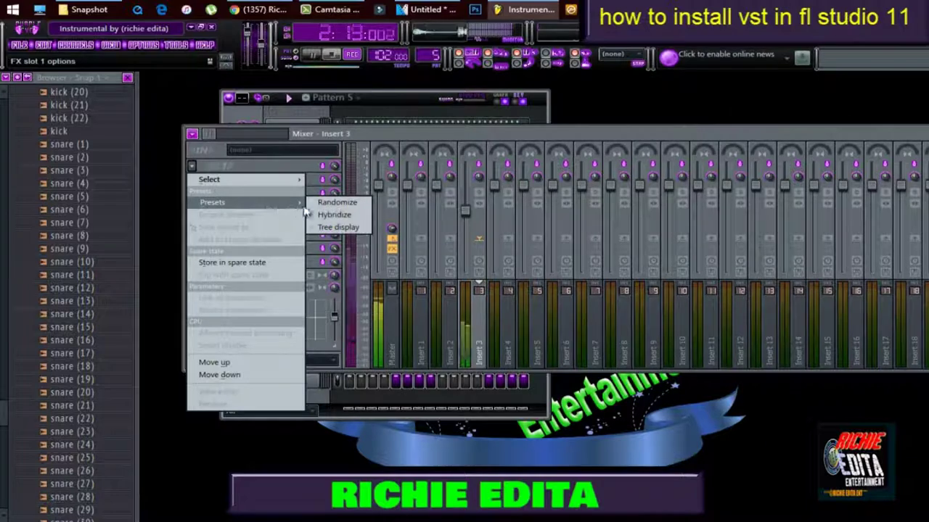
Load VFX Key Mapper into the first effect slot of Insert 3 and close its editor
mouse_move(293, 180)
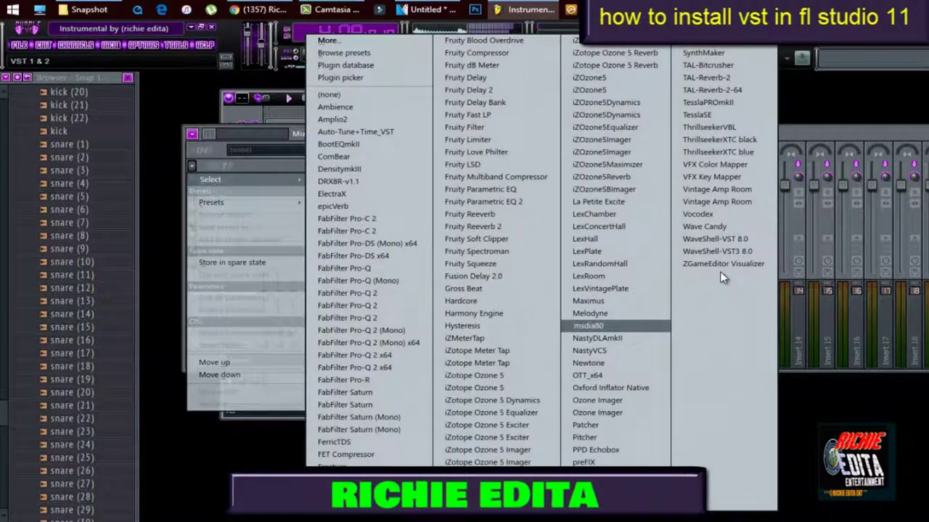
left_click(719, 177)
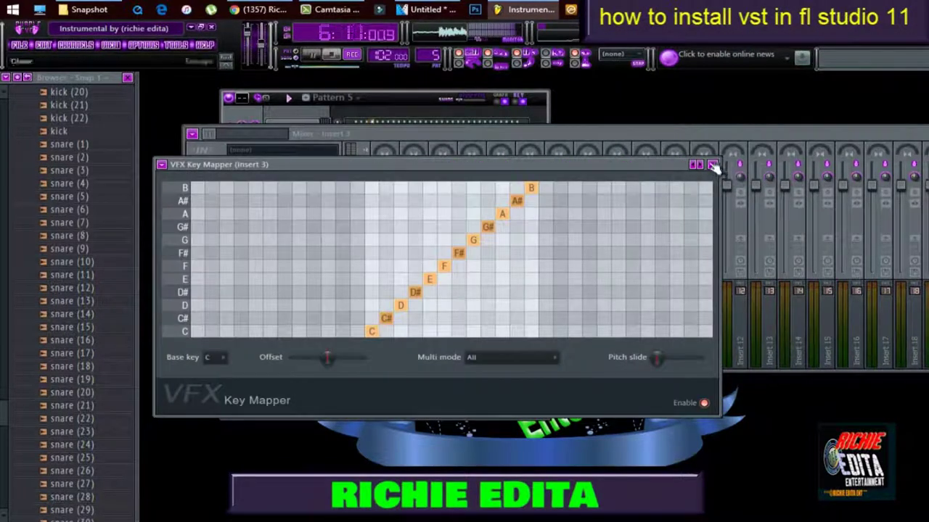
left_click(715, 165)
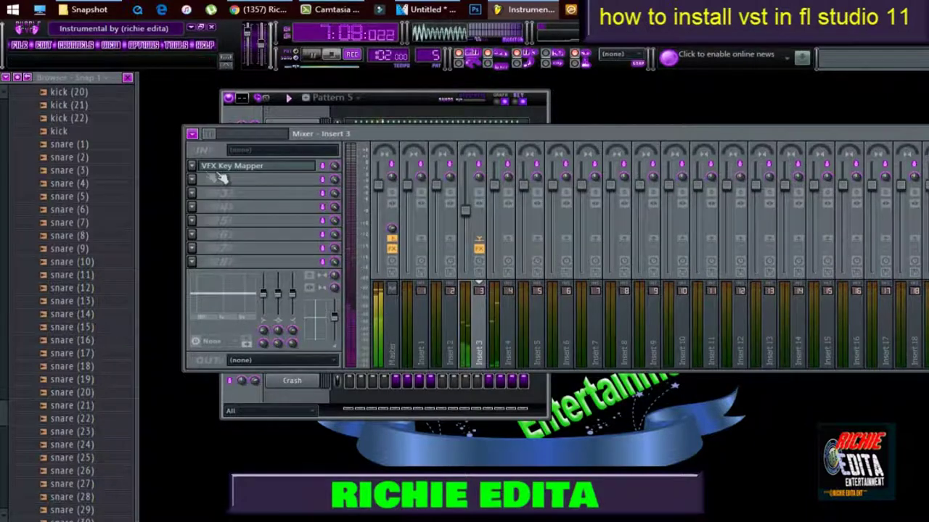
Replace VFX Key Mapper on Insert 3 with ThrillseekerXTC blue, swap that for ThrillseekerVBL and move its window below the first slot
left_click(193, 169)
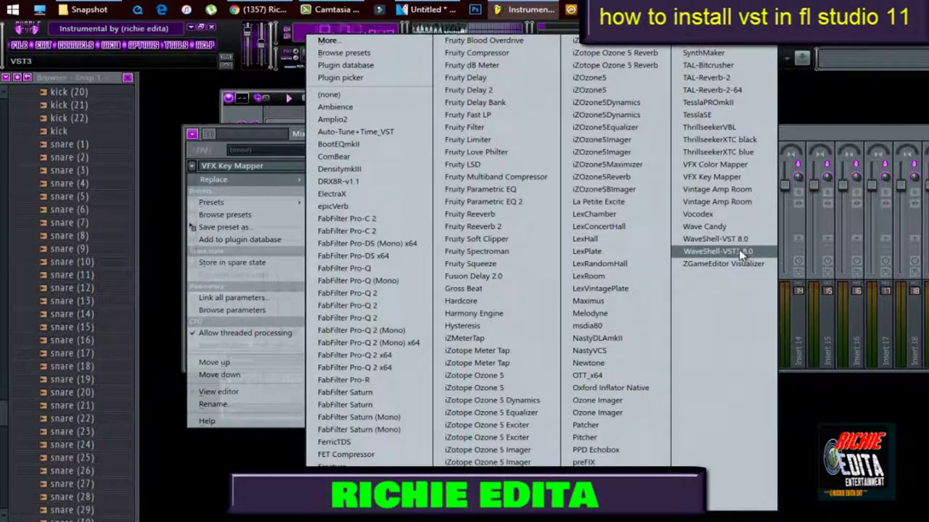
left_click(718, 152)
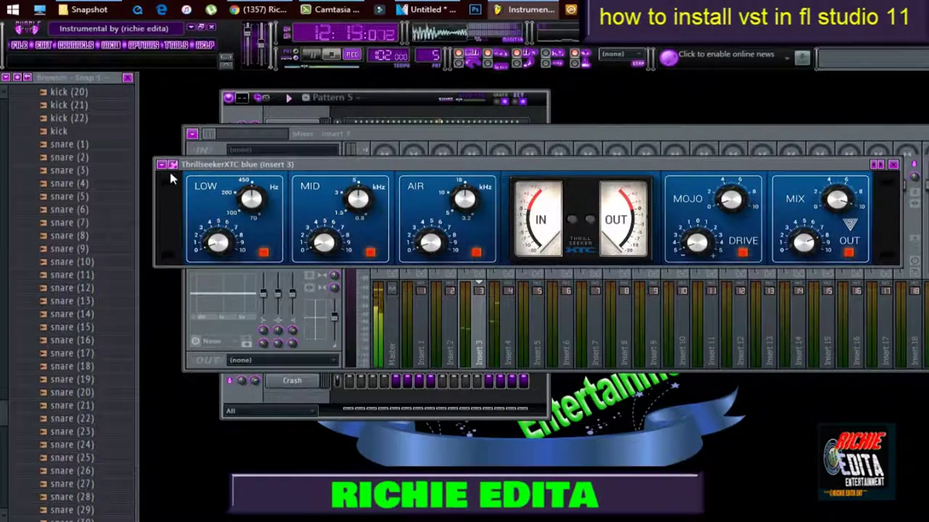
left_click(366, 133)
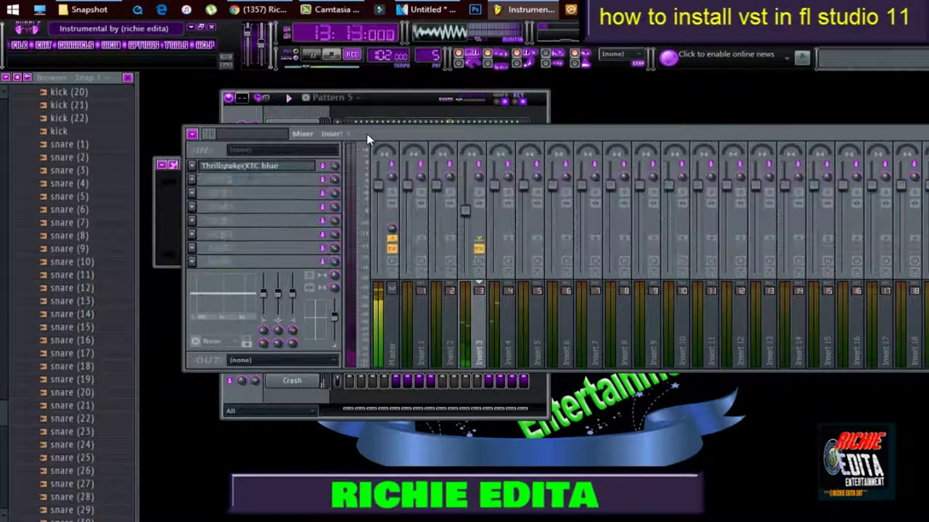
left_click(194, 168)
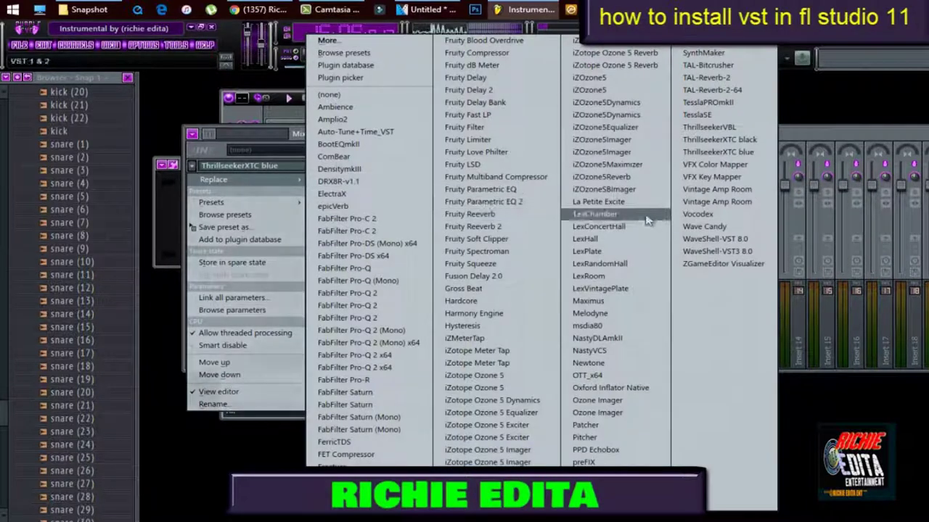
left_click(721, 127)
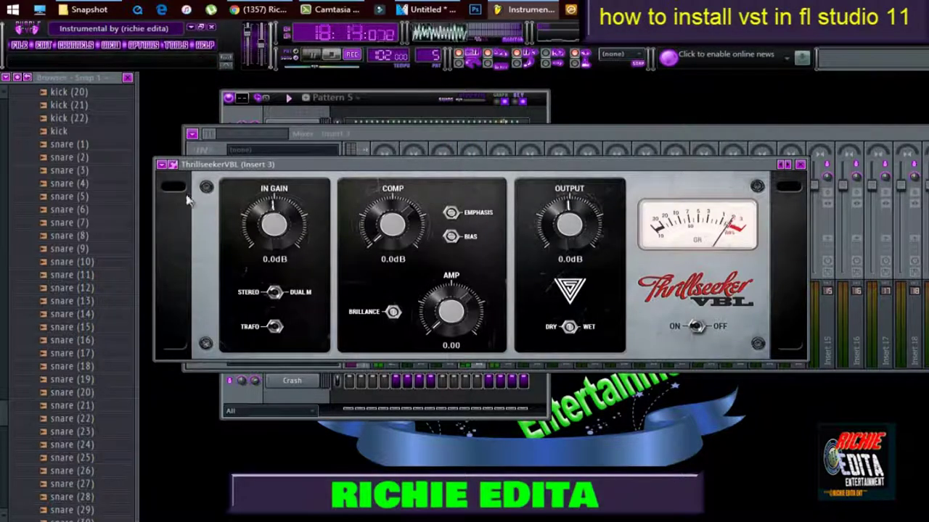
left_click_drag(245, 166, 256, 245)
Replace ThrillseekerVBL in Insert 3's first slot with TAL-Reverb-2-64, and swap the reverb for TesslaPROmkII
left_click(191, 168)
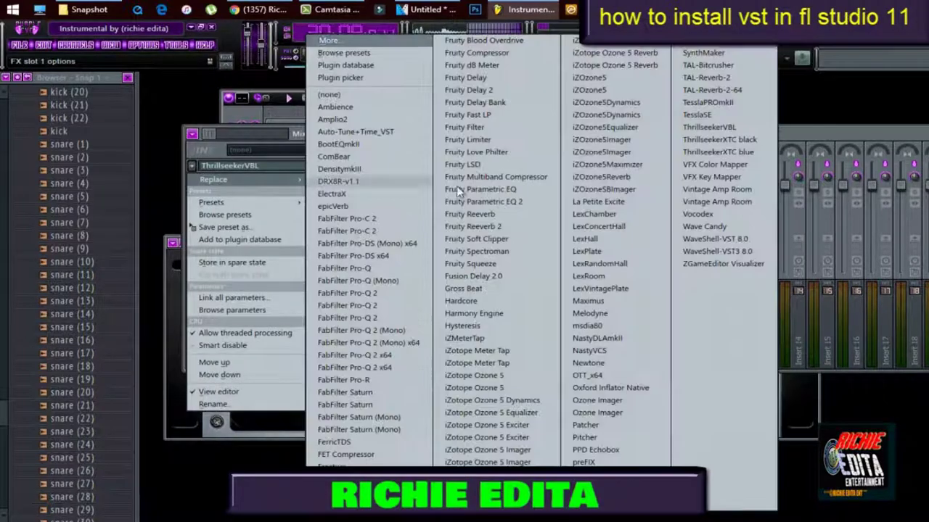
left_click(728, 90)
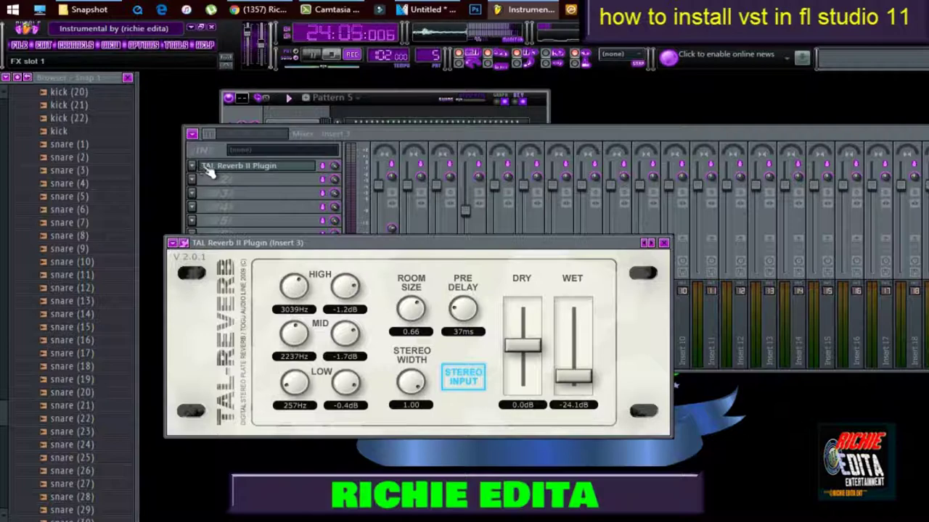
left_click(209, 171)
left_click(192, 166)
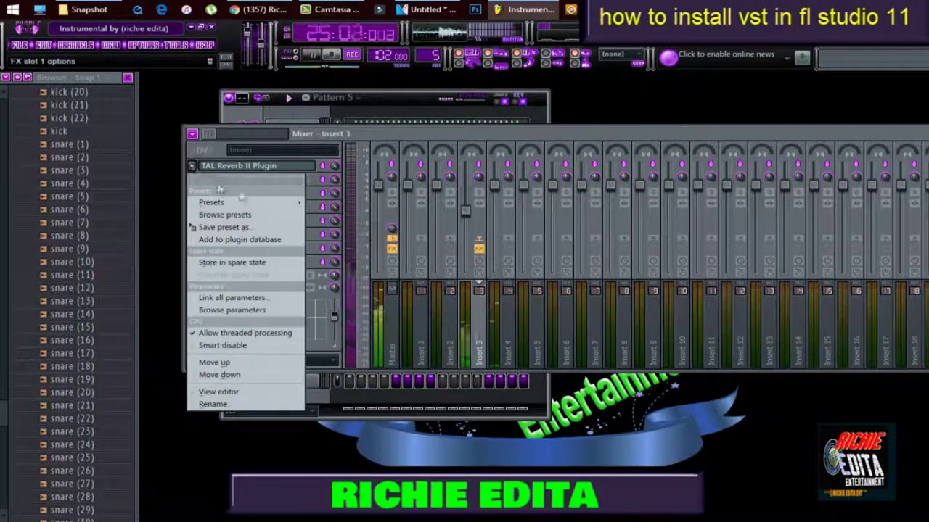
mouse_move(288, 180)
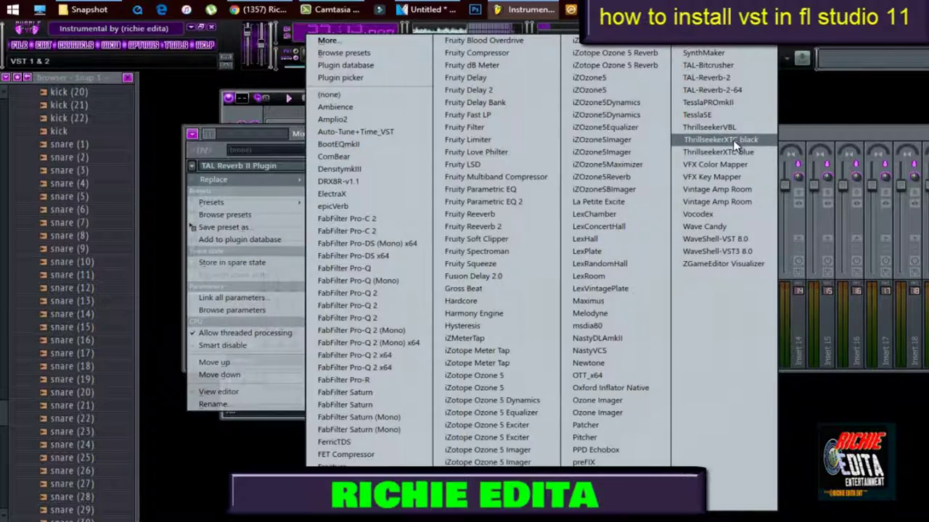
left_click(707, 102)
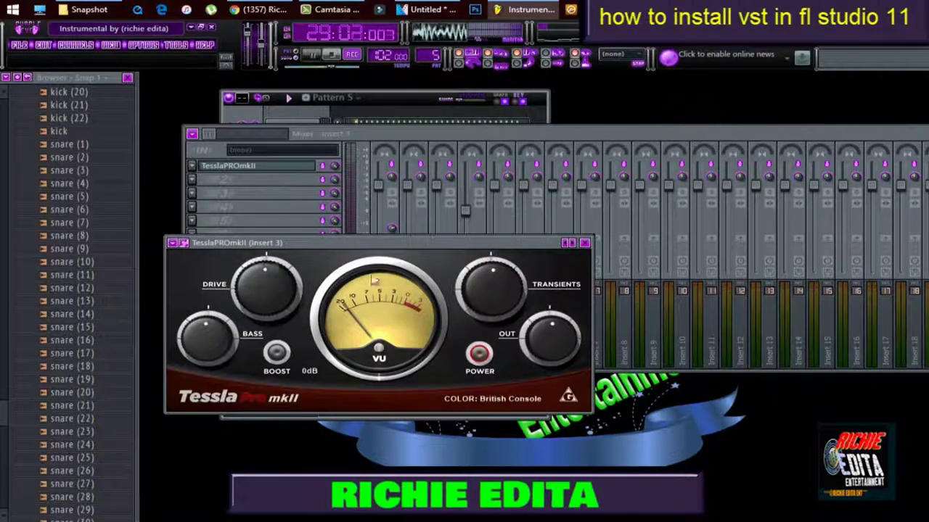
Replace TesslaPROmkII in Insert 3's first slot with TAL-Bitcrusher, and swap that for WaveShell-VST 8.0
left_click(191, 166)
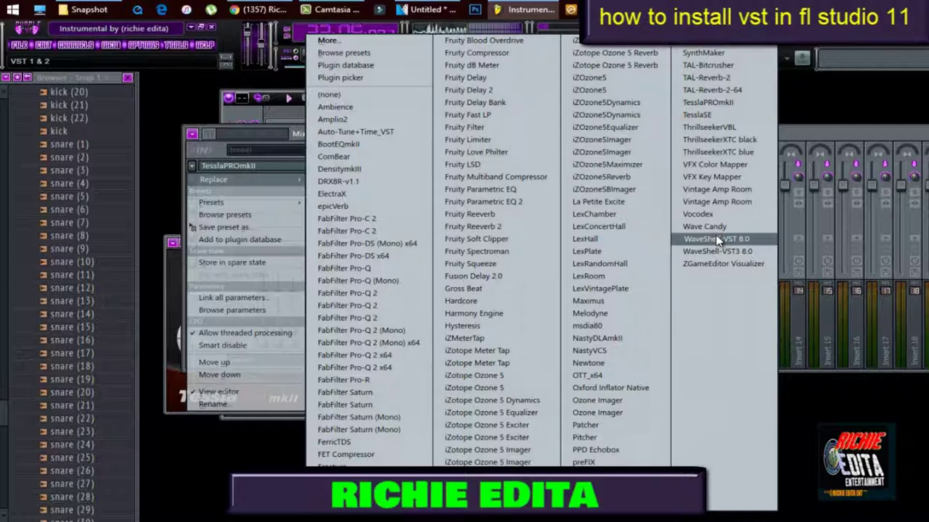
left_click(715, 66)
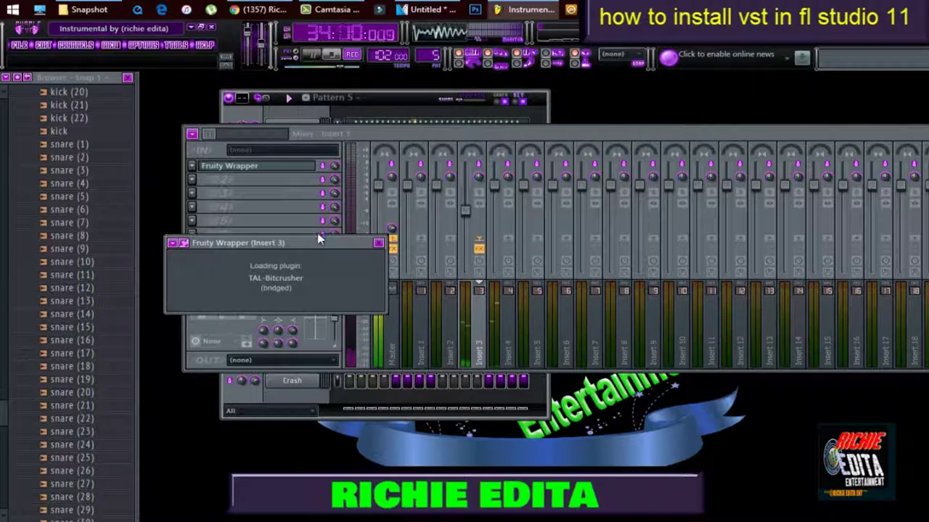
left_click(192, 165)
mouse_move(214, 180)
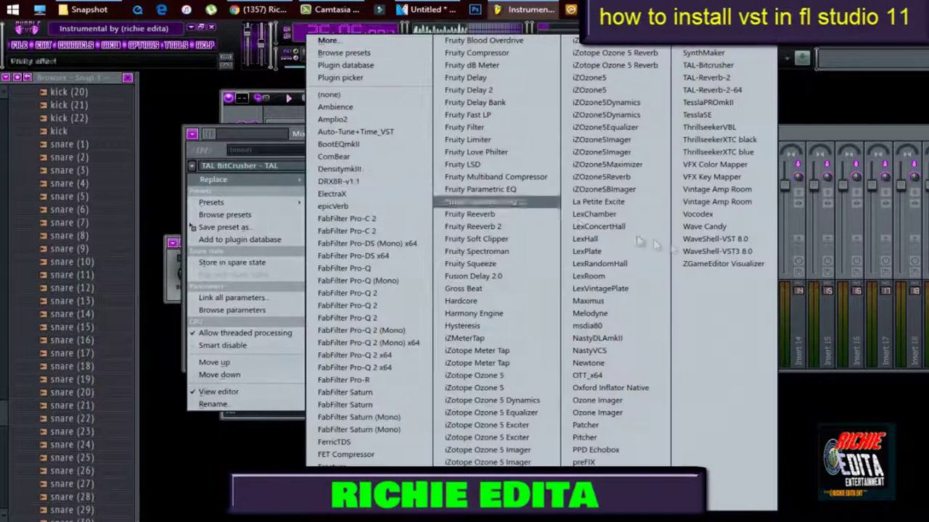
left_click(715, 239)
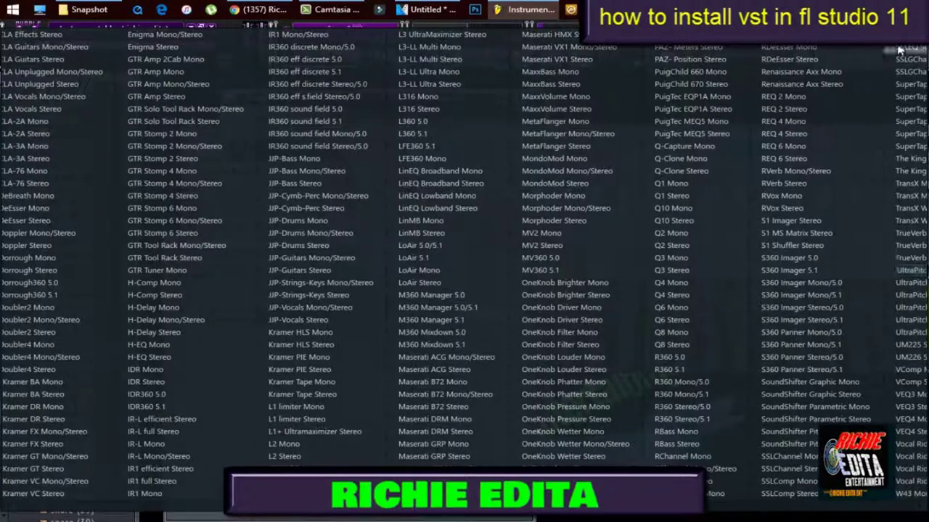
Choose H-Delay Stereo from the WaveShell plug-in list on Insert 3
left_click(55, 262)
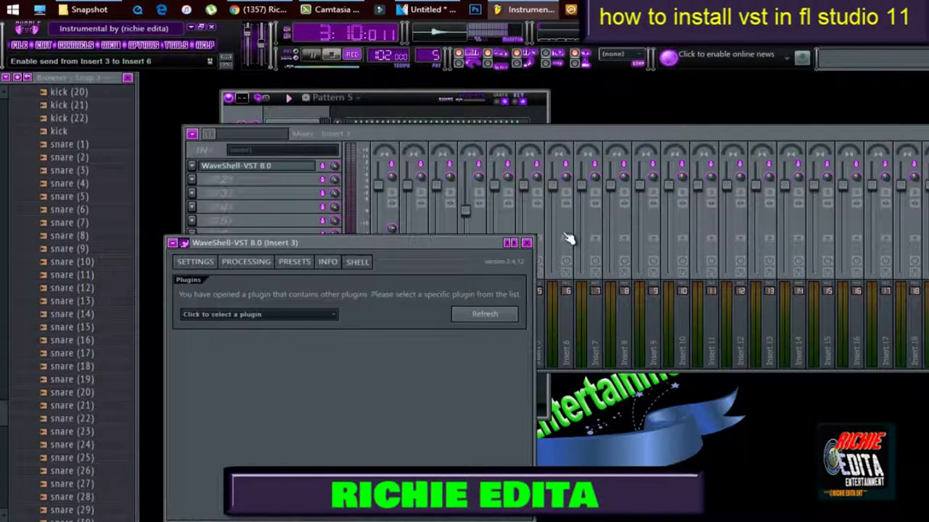
left_click(276, 322)
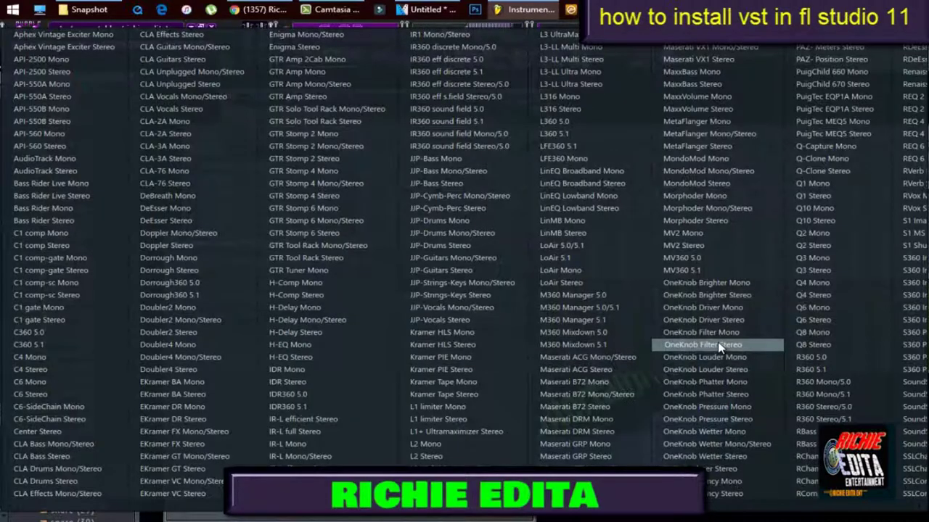
left_click(319, 334)
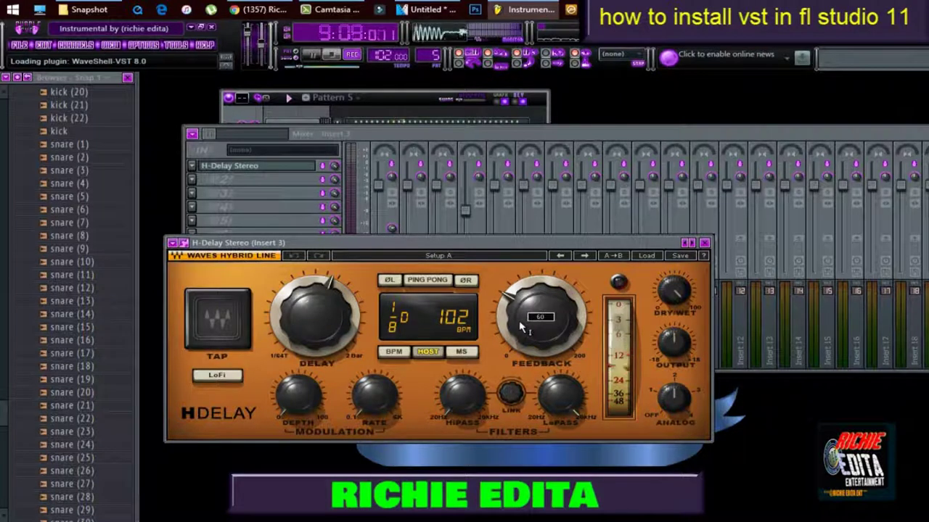
Try H-Delay's Feedback at high and low settings, leave it at minimum and close the editor
left_click_drag(519, 326, 596, 183)
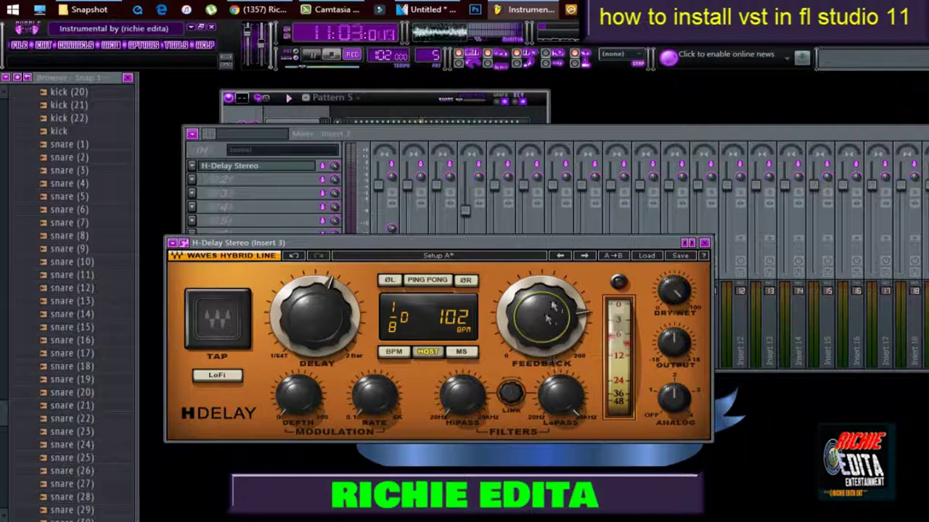
left_click_drag(551, 312, 510, 390)
left_click_drag(524, 308, 545, 215)
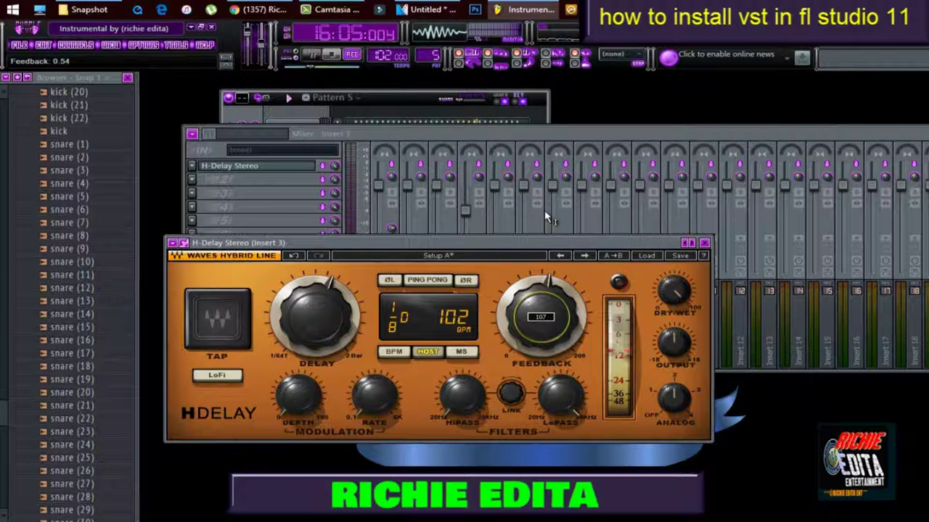
left_click_drag(545, 214, 530, 290)
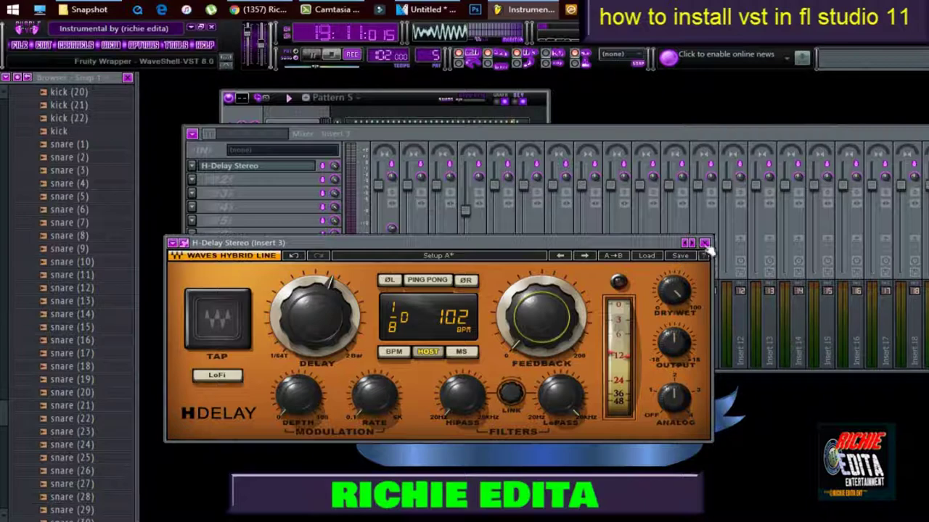
left_click(704, 243)
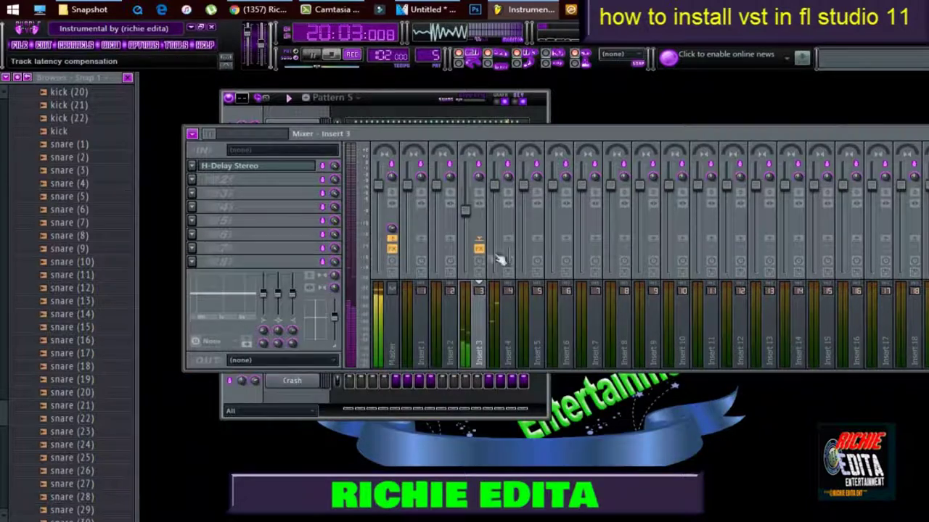
Replace H-Delay Stereo in Insert 3's first slot with TesslaSE, and swap that for ThrillseekerVBL
left_click(192, 166)
mouse_move(231, 187)
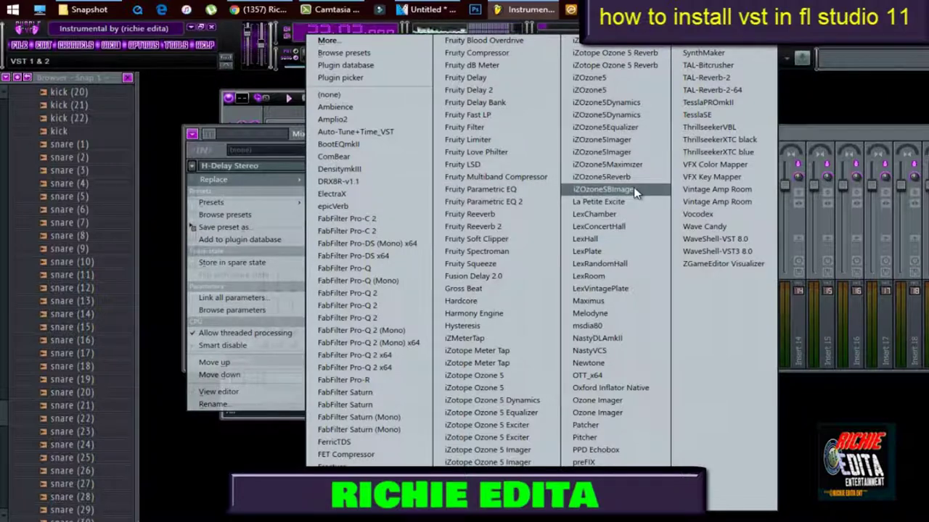
left_click(727, 115)
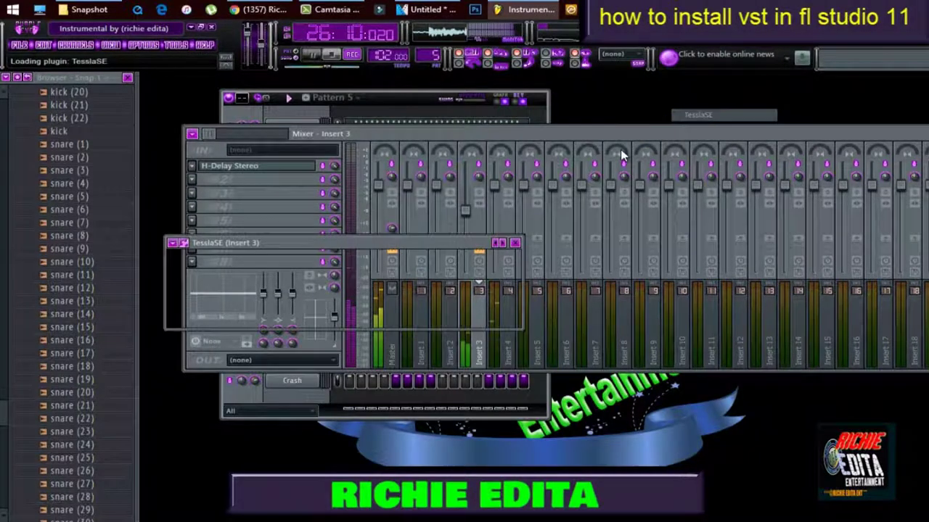
left_click(193, 168)
mouse_move(294, 179)
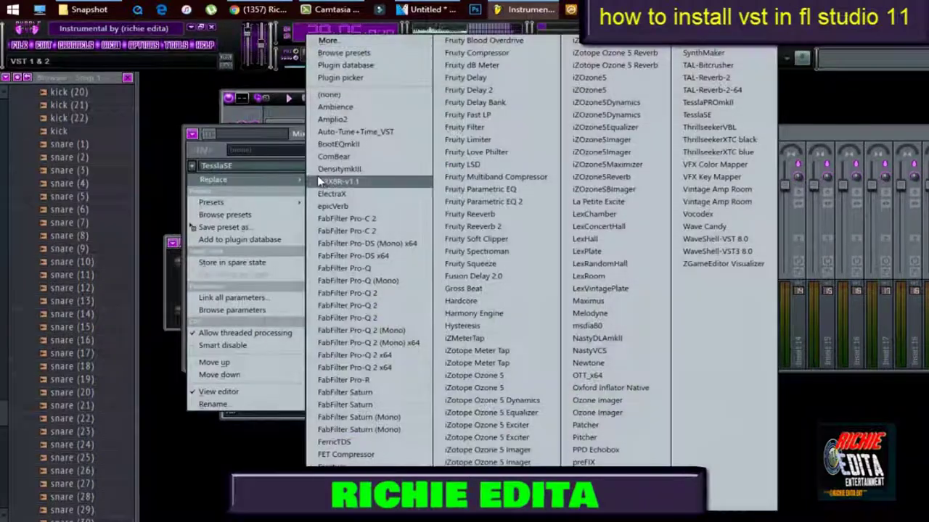
left_click(715, 127)
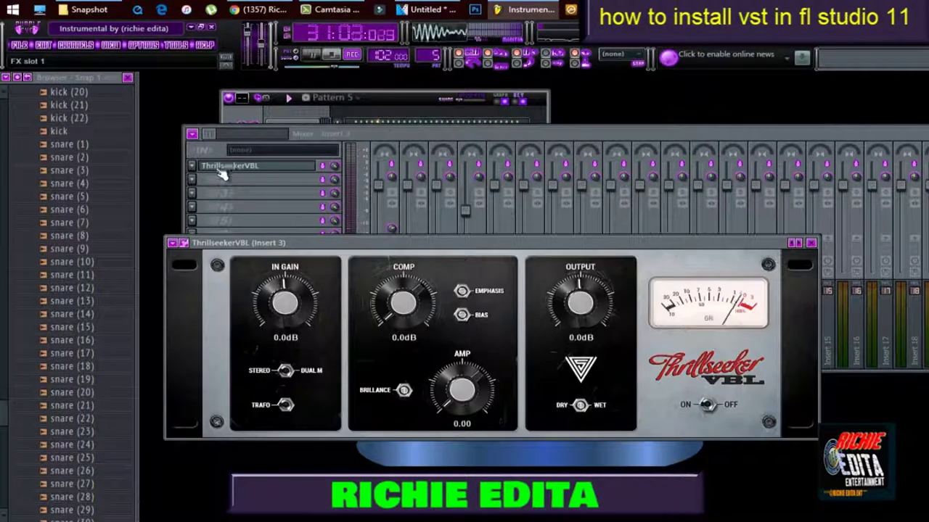
Load ThrillseekerXTC black into Insert 3's second slot and move its window up, clear of the empty slots
left_click(193, 180)
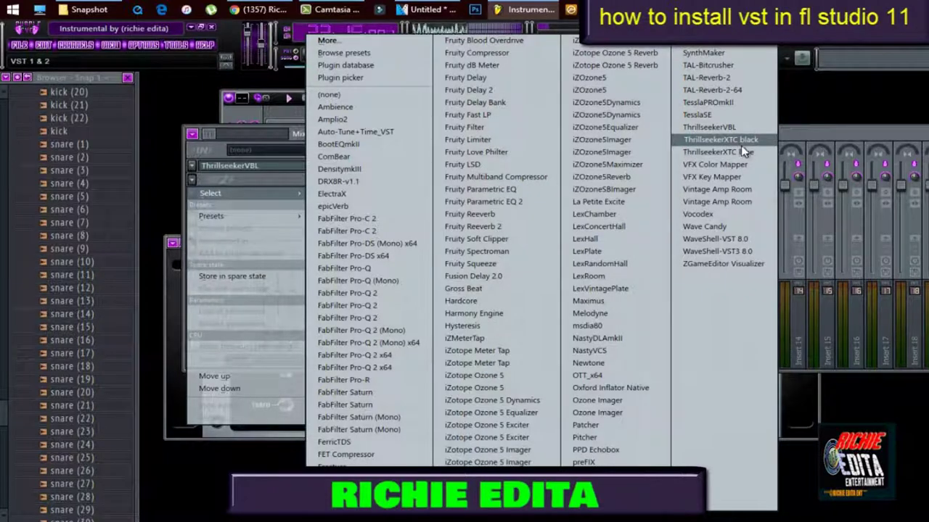
left_click(721, 140)
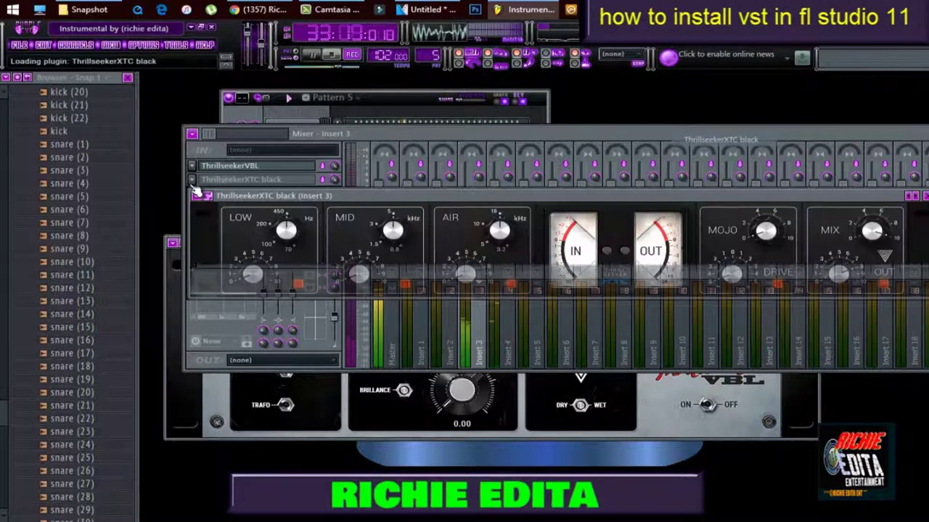
left_click_drag(245, 190, 239, 68)
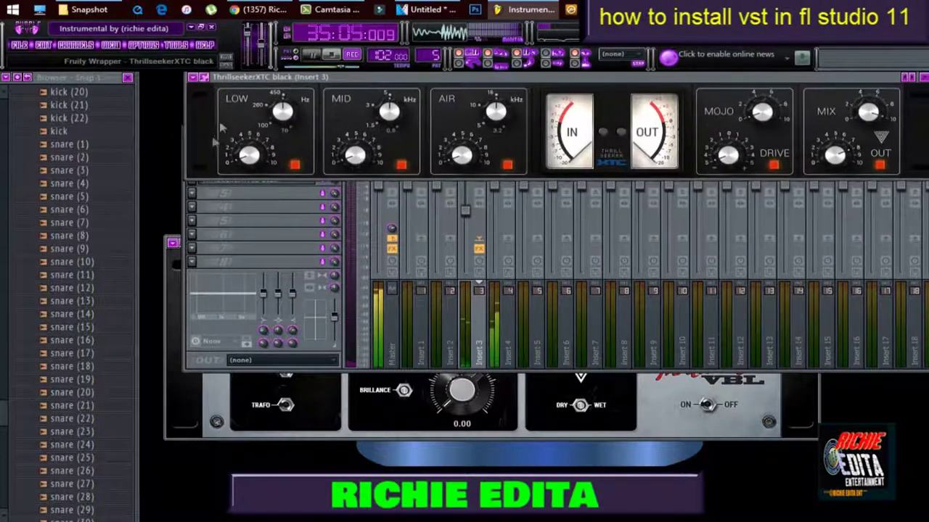
Load ThrillseekerXTC blue into Insert 3's third slot and align the ThrillseekerXTC black window directly above it
left_click(194, 196)
mouse_move(211, 207)
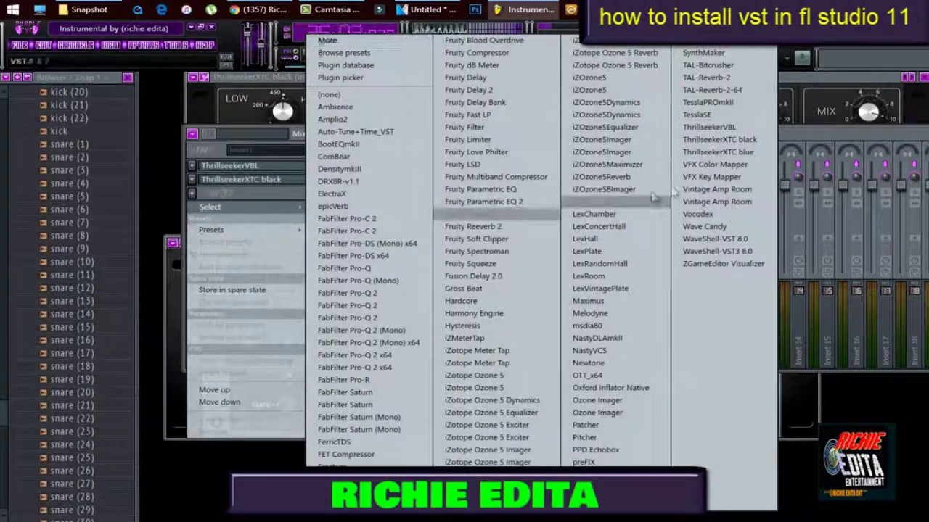
left_click(721, 153)
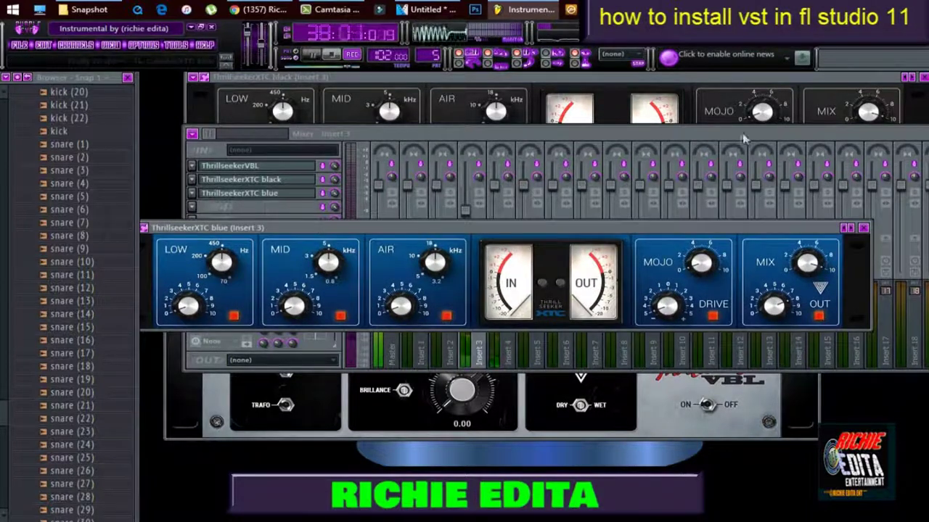
left_click_drag(844, 81, 782, 122)
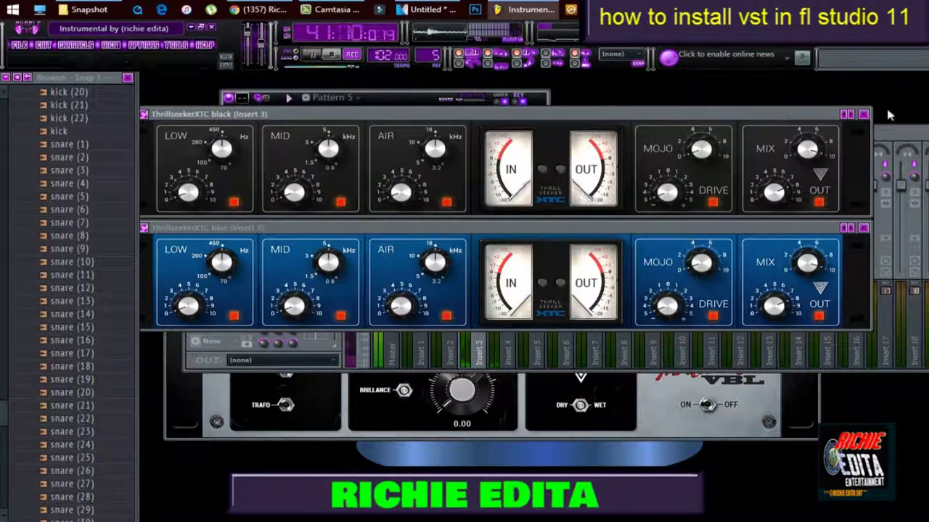
Move the ThrillseekerVBL window below the two ThrillseekerXTC windows, and close all three editors
left_click(653, 433)
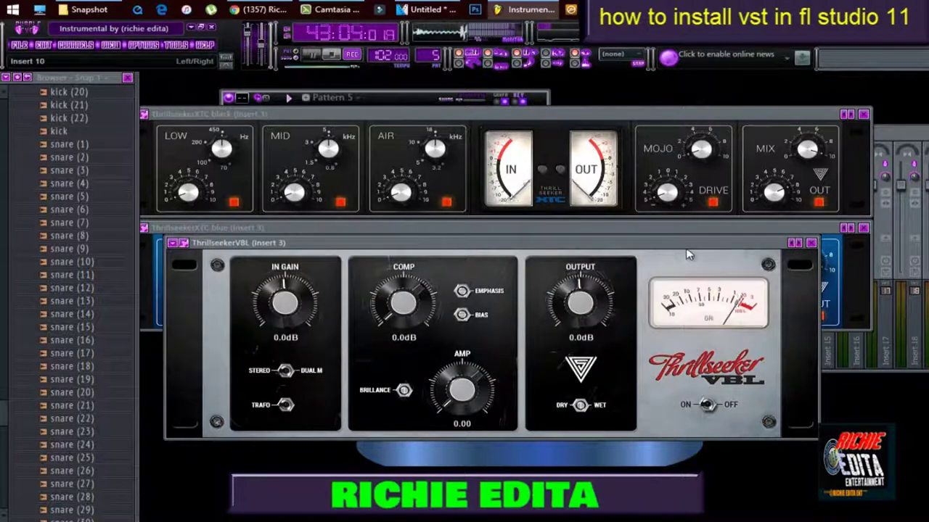
left_click_drag(688, 253, 510, 345)
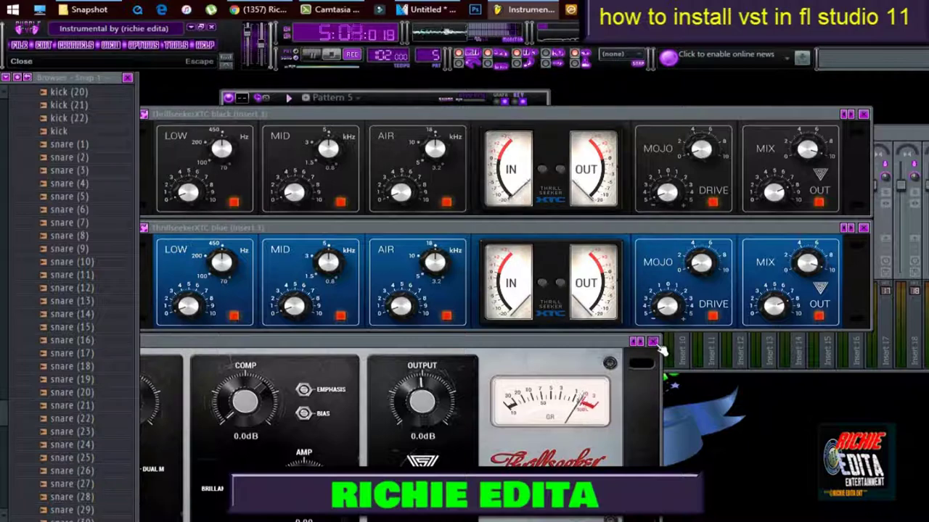
left_click(657, 345)
left_click(863, 228)
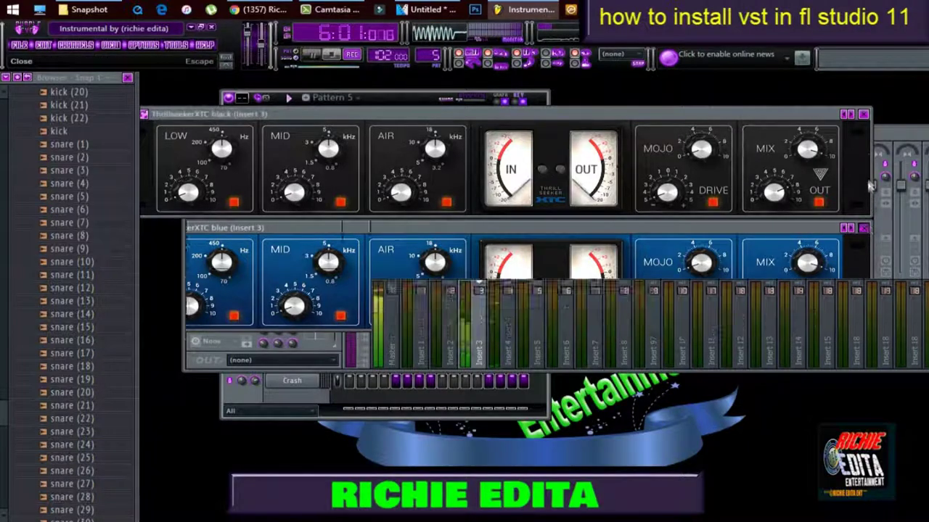
left_click(863, 114)
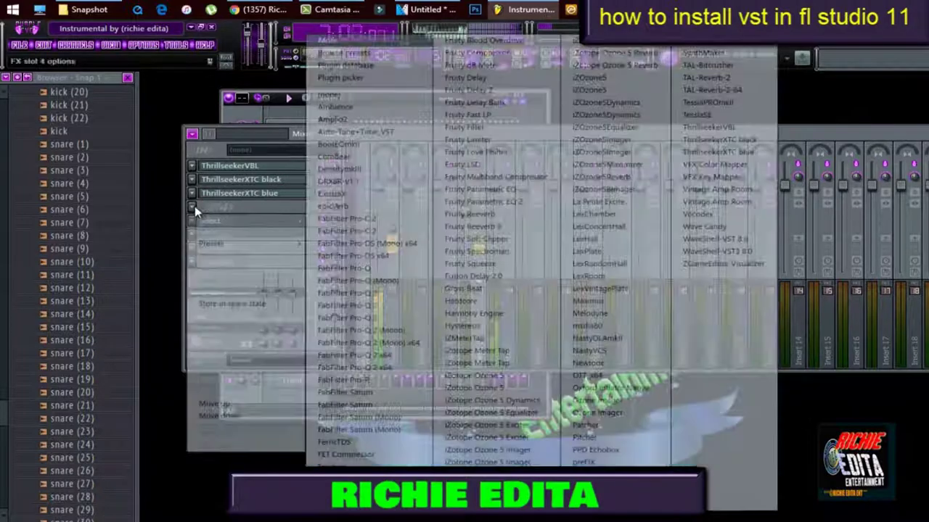
Load ComBear into Insert 3's fourth slot and set Compress to 28 and Mix to 68
left_click(195, 206)
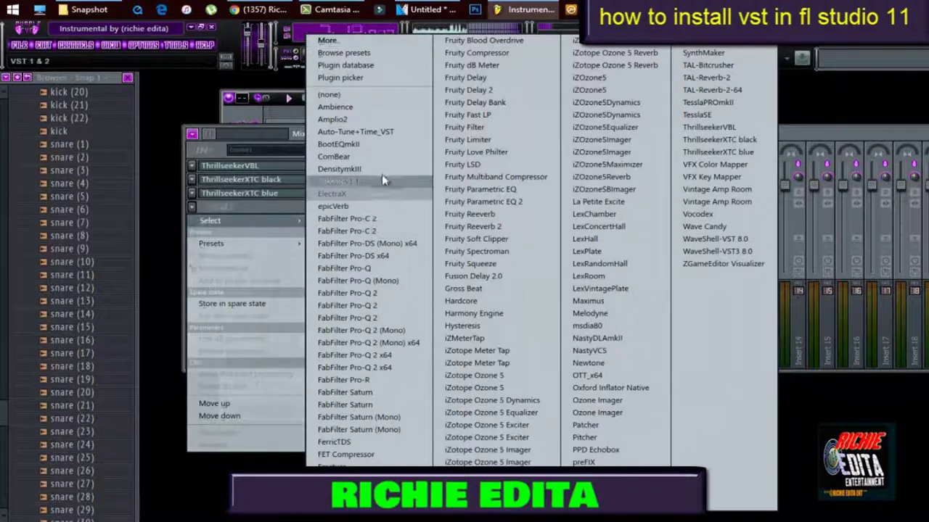
left_click(362, 156)
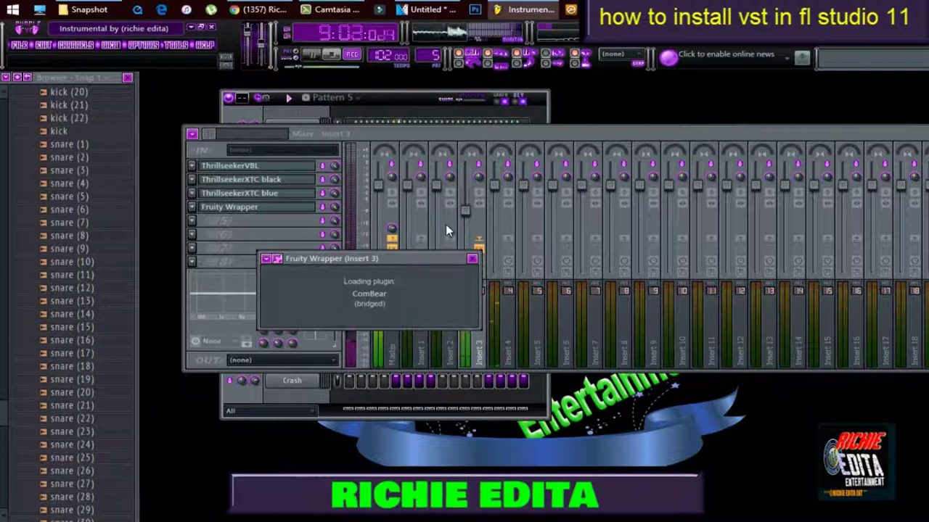
left_click_drag(423, 258, 537, 96)
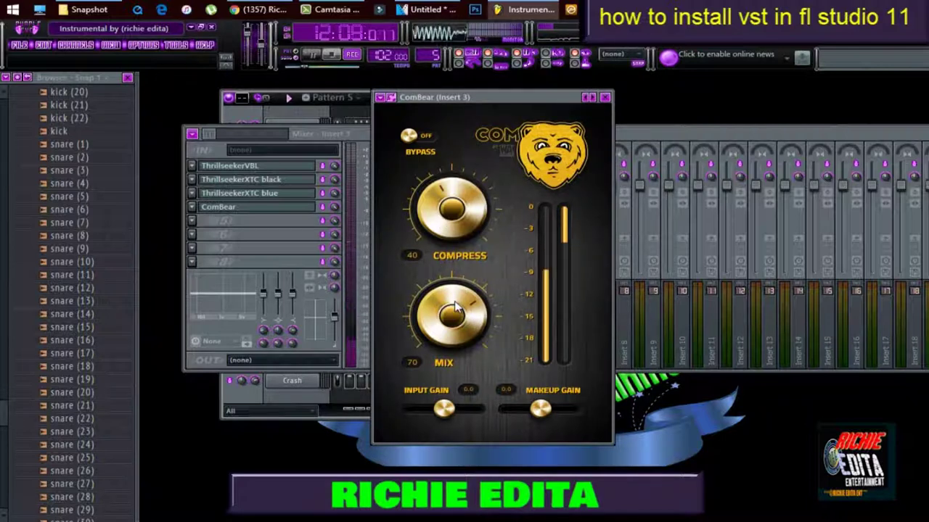
left_click_drag(455, 307, 427, 232)
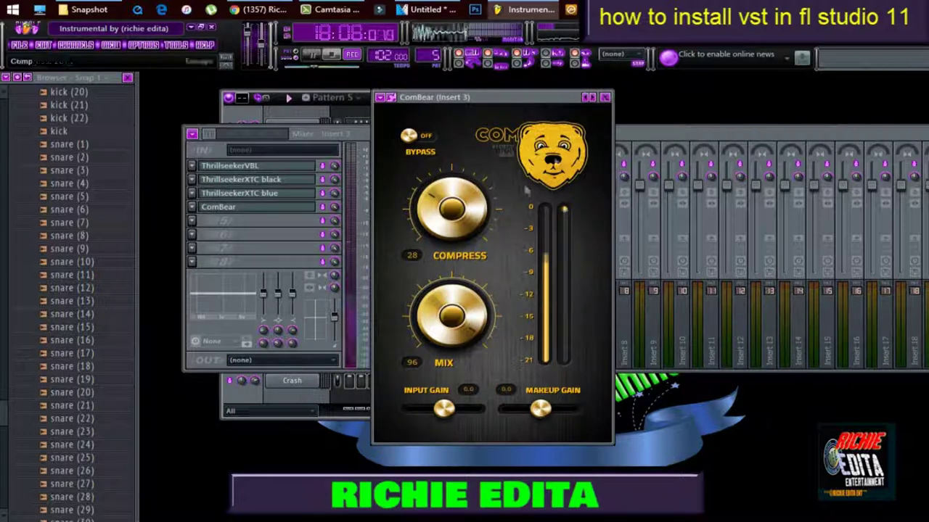
left_click_drag(444, 301, 489, 291)
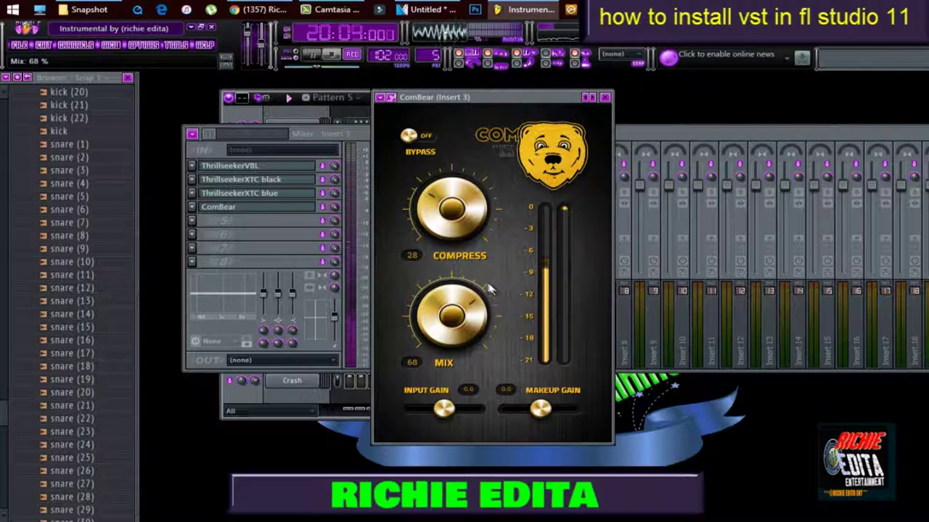
Remove ComBear from Insert 3's fourth slot and ThrillseekerXTC blue from its third slot
left_click(192, 220)
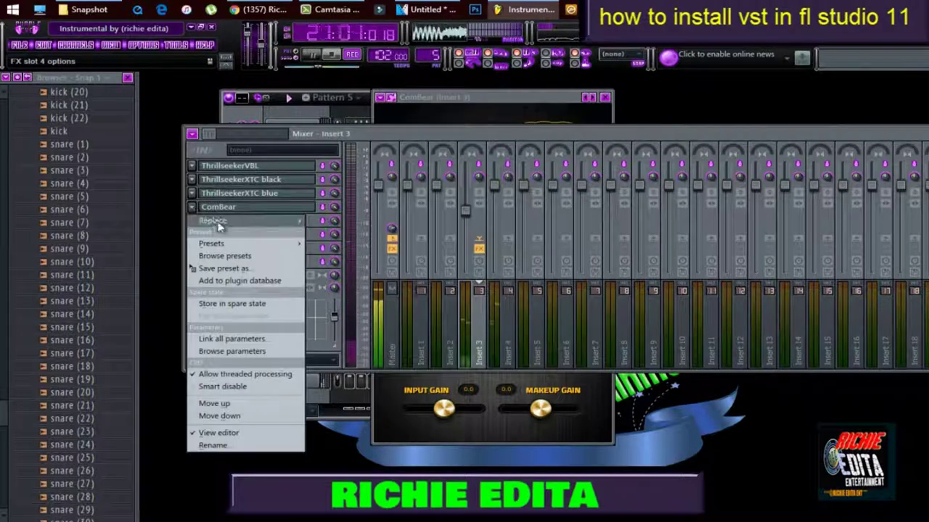
mouse_move(217, 221)
left_click(372, 98)
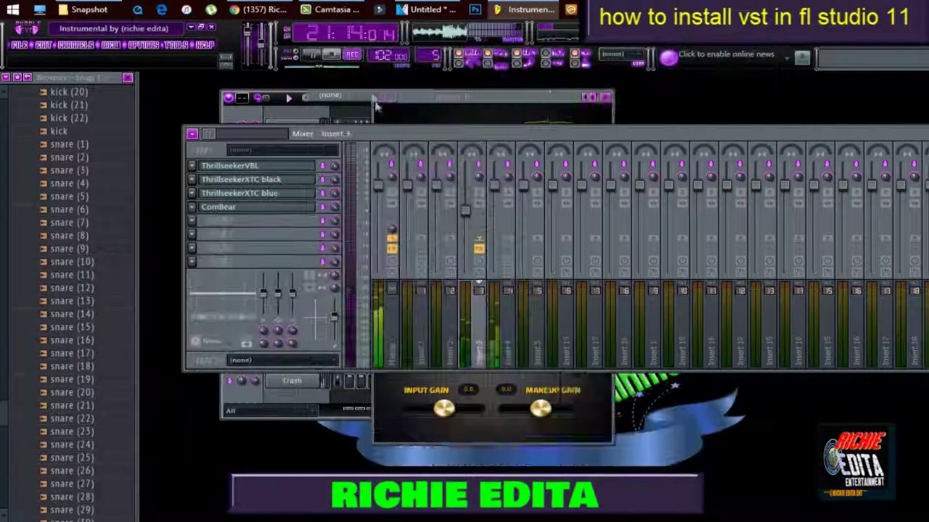
left_click(196, 195)
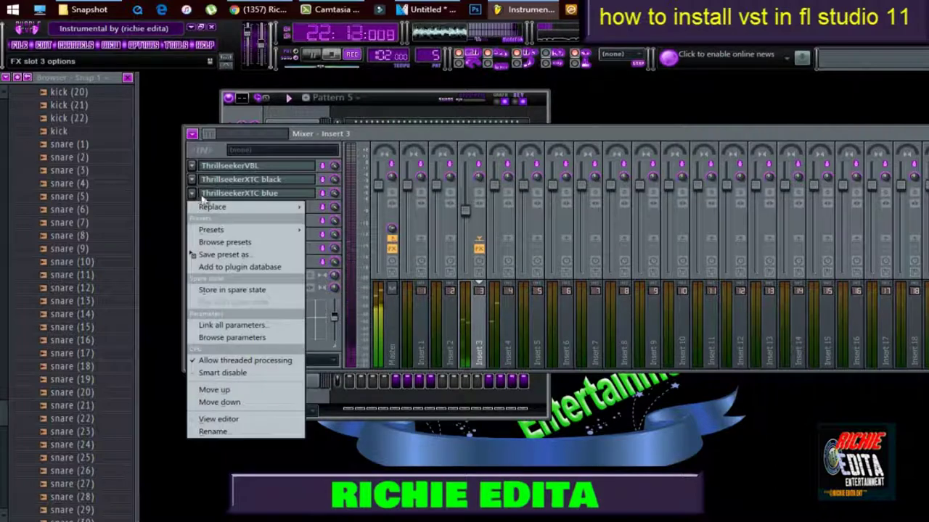
mouse_move(214, 207)
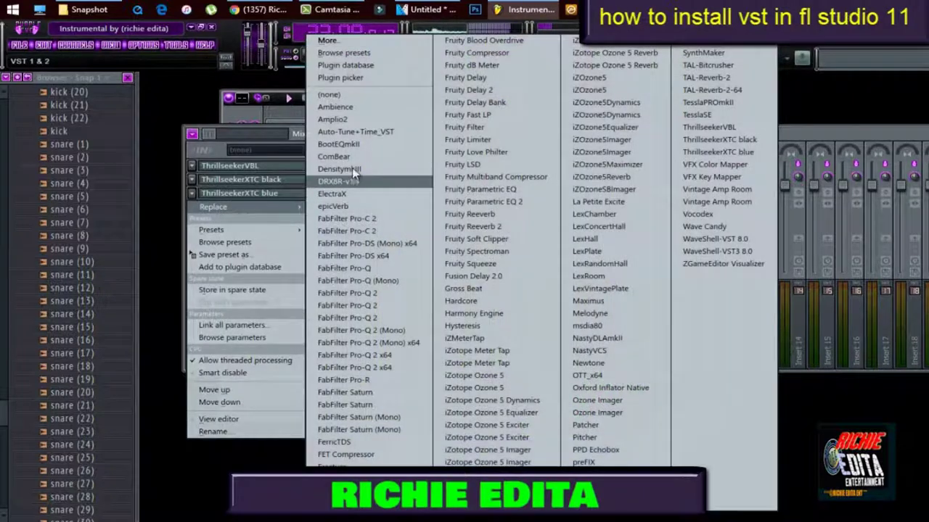
left_click(330, 95)
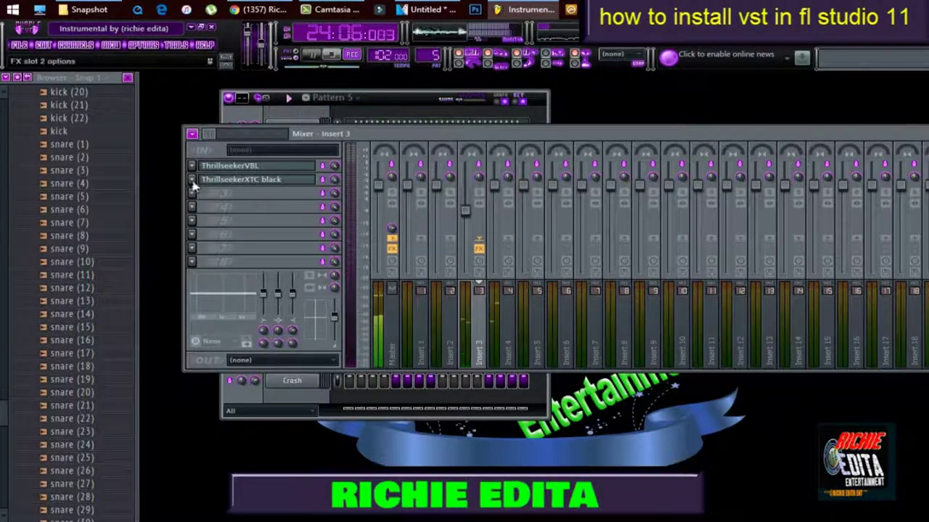
Remove ThrillseekerXTC black from Insert 3's second slot and ThrillseekerVBL from its first slot
left_click(193, 182)
mouse_move(211, 193)
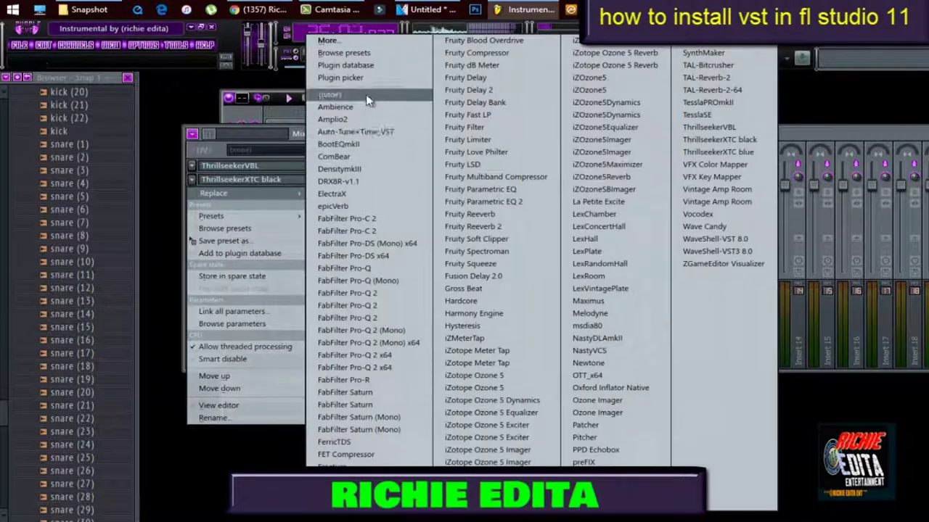
left_click(366, 101)
left_click(195, 168)
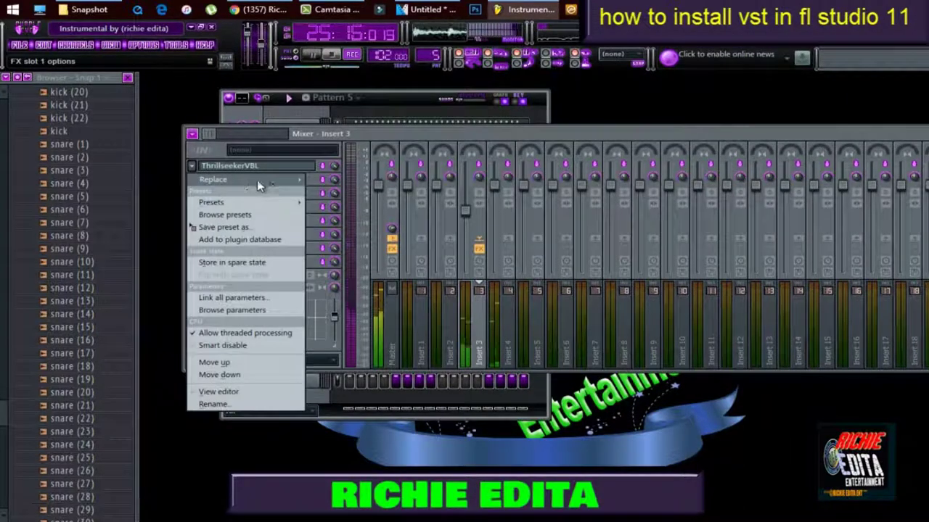
mouse_move(257, 180)
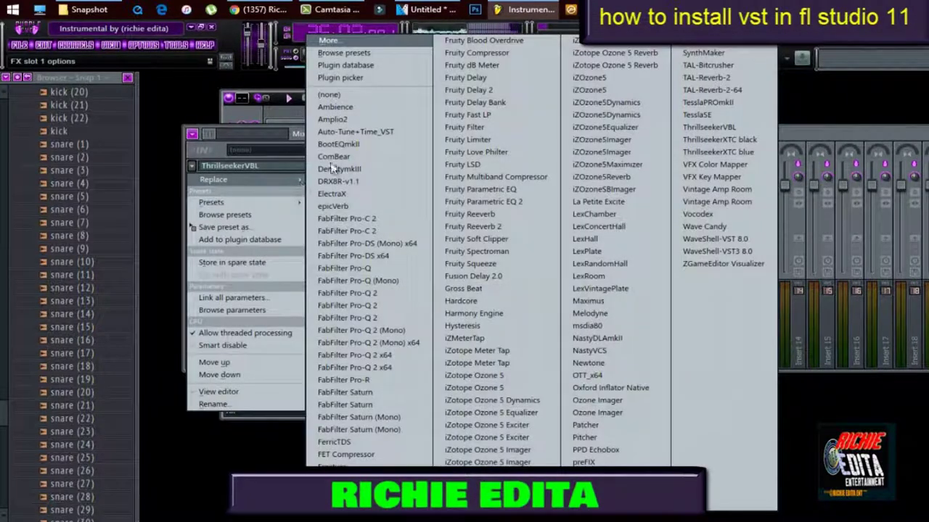
left_click(331, 95)
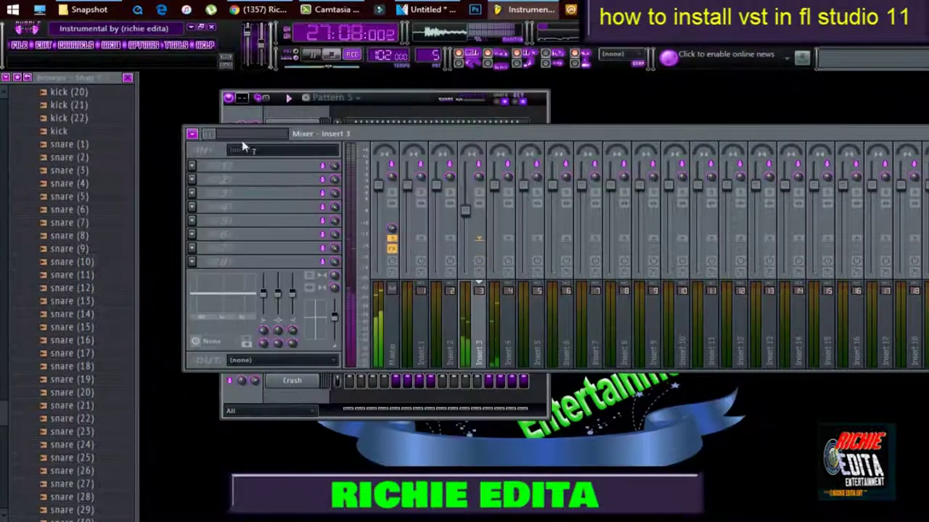
Browse the full list of effect plug-ins available for Insert 3's first slot
left_click(193, 166)
mouse_move(210, 179)
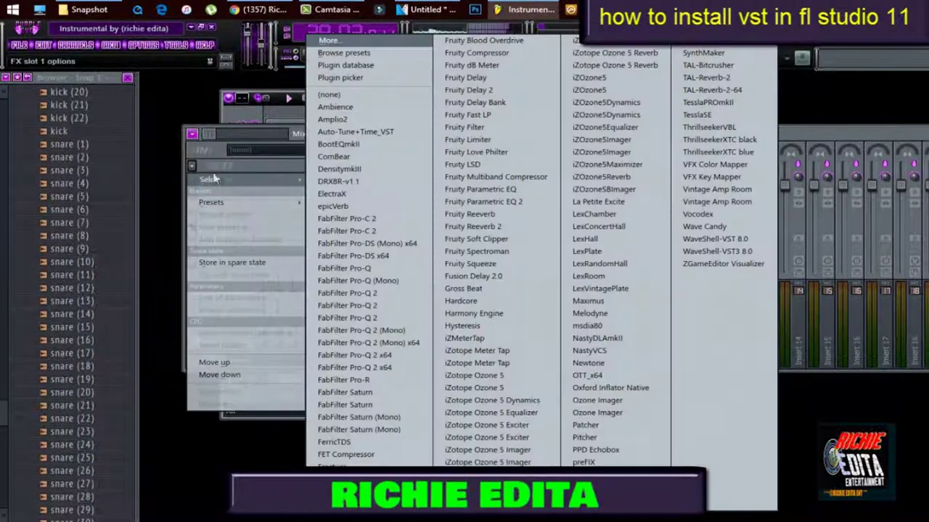
left_click(346, 42)
left_click_drag(552, 80, 517, 446)
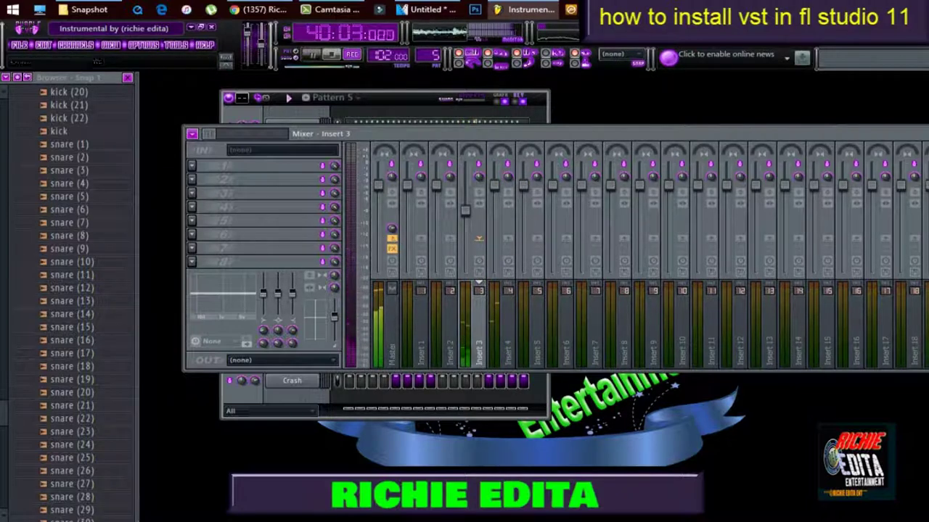
Hide the step sequencer and show the Playlist zoomed out to the whole arrangement
left_click(699, 35)
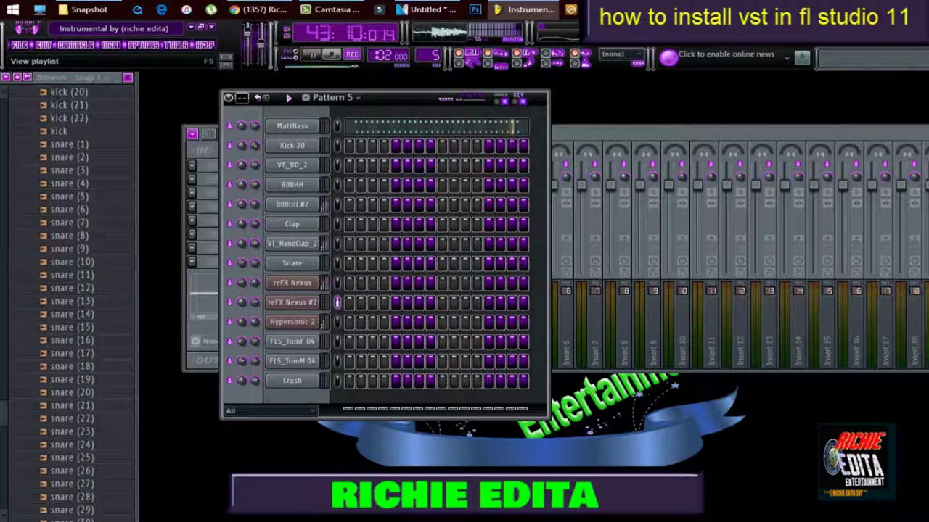
left_click(699, 35)
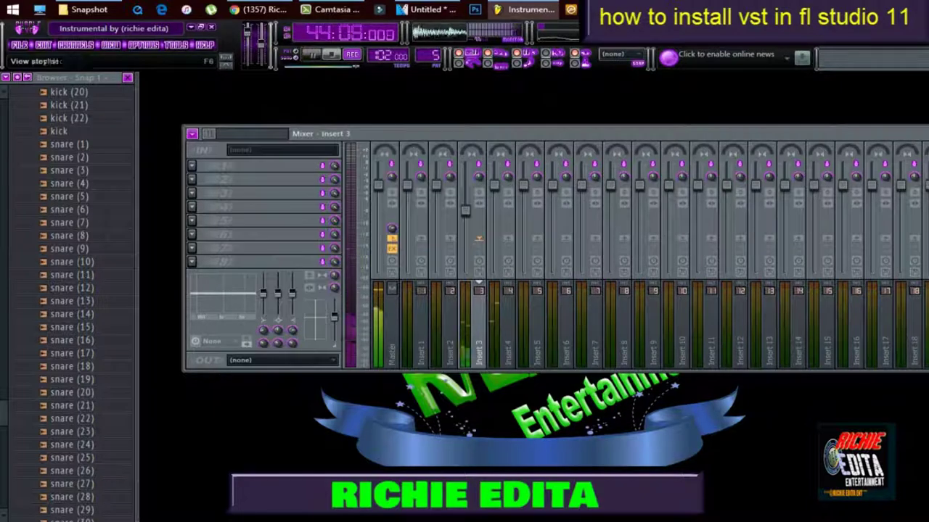
left_click(682, 35)
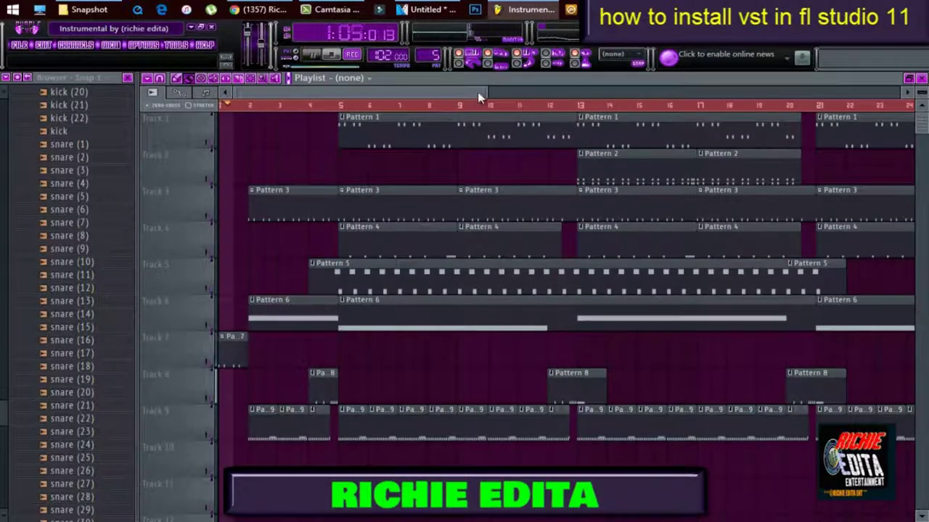
left_click_drag(486, 91, 875, 134)
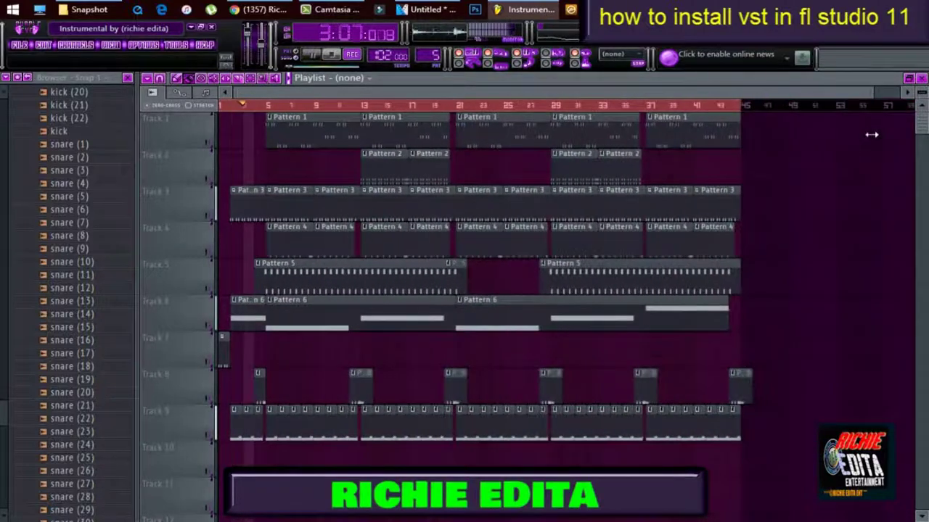
Name Playlist Track 9 BASS LINE and colour it pure blue (red 0, green 0, blue 255)
right_click(193, 425)
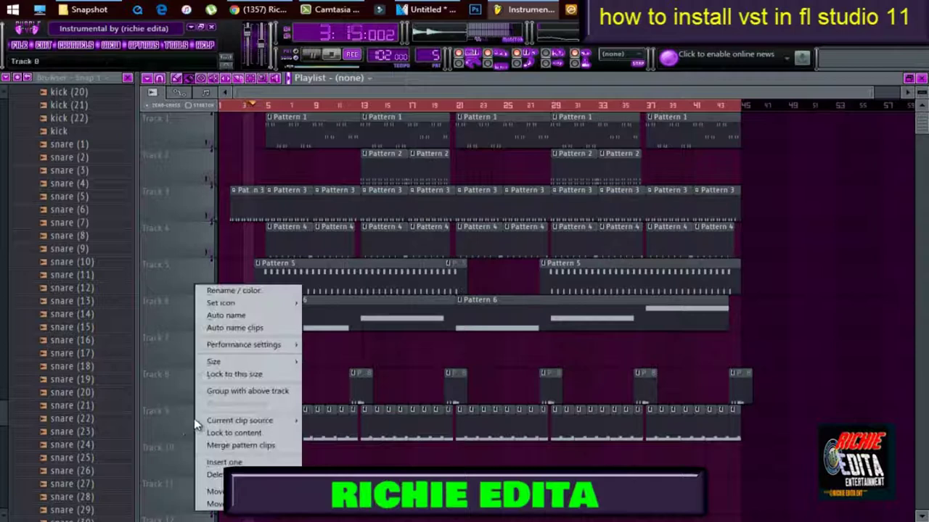
left_click(234, 290)
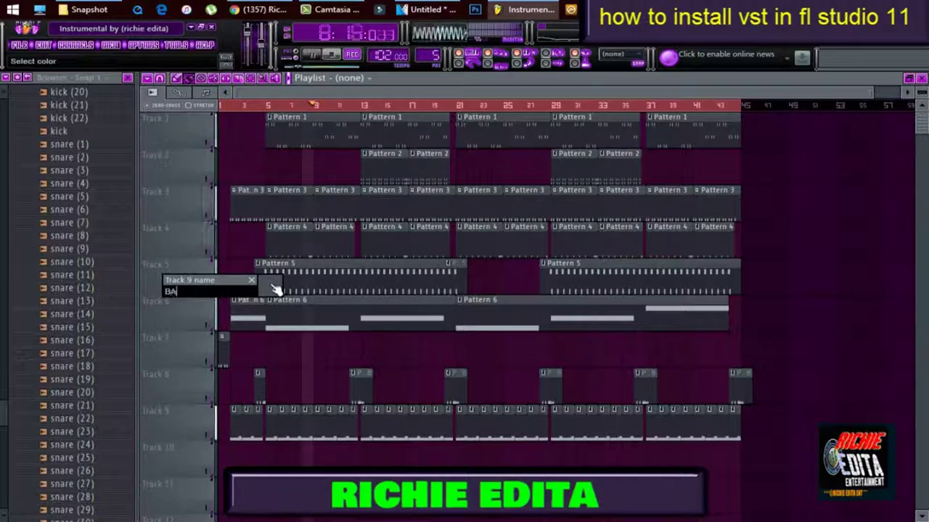
type("SS")
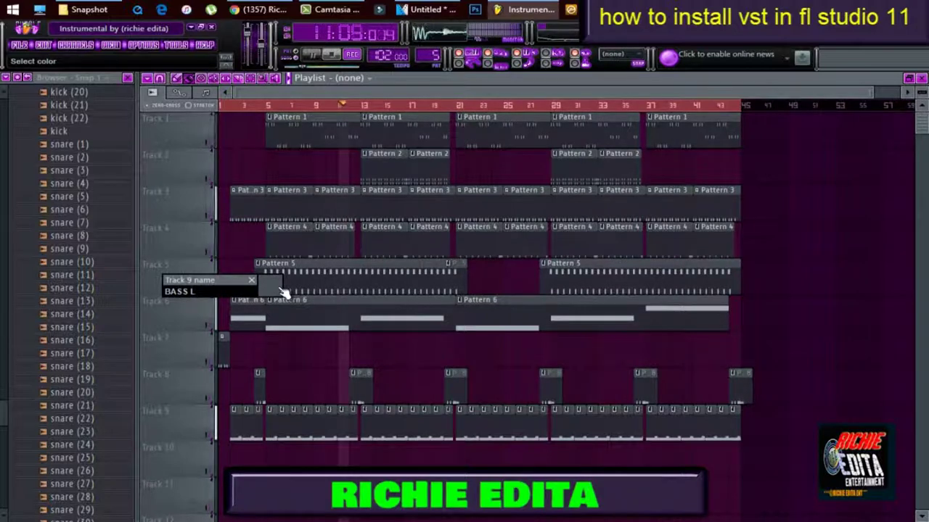
type("LINE")
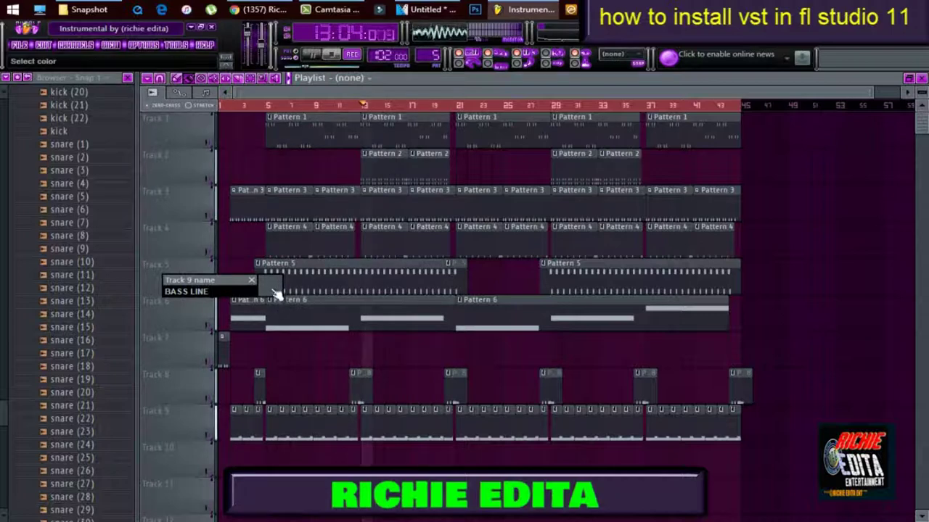
left_click(273, 288)
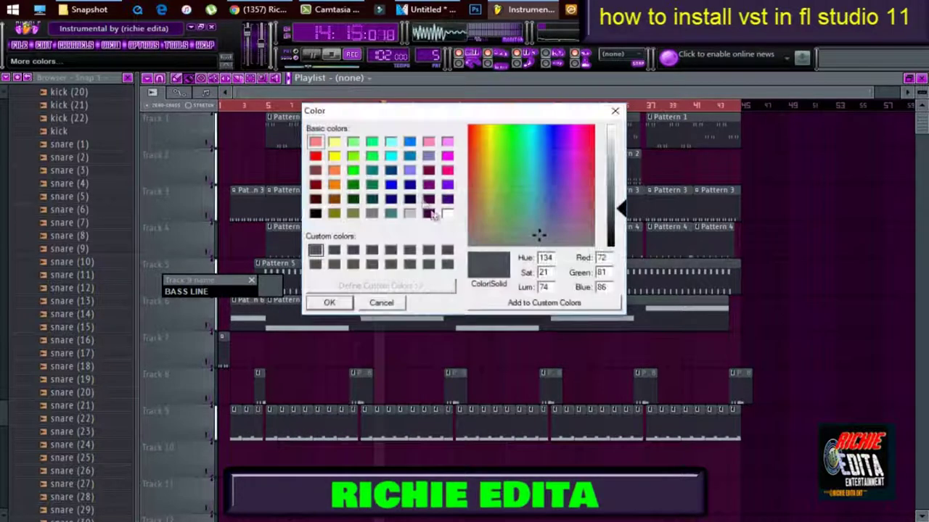
left_click(394, 186)
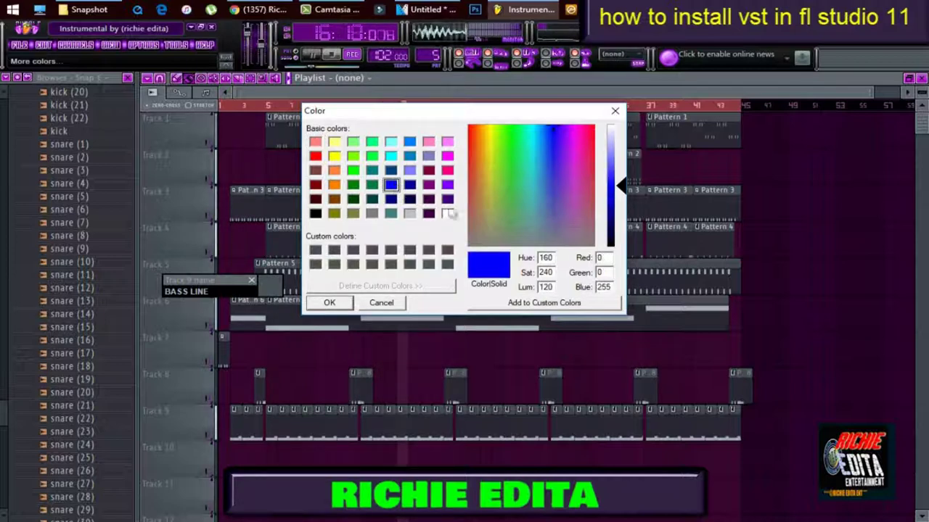
left_click(329, 302)
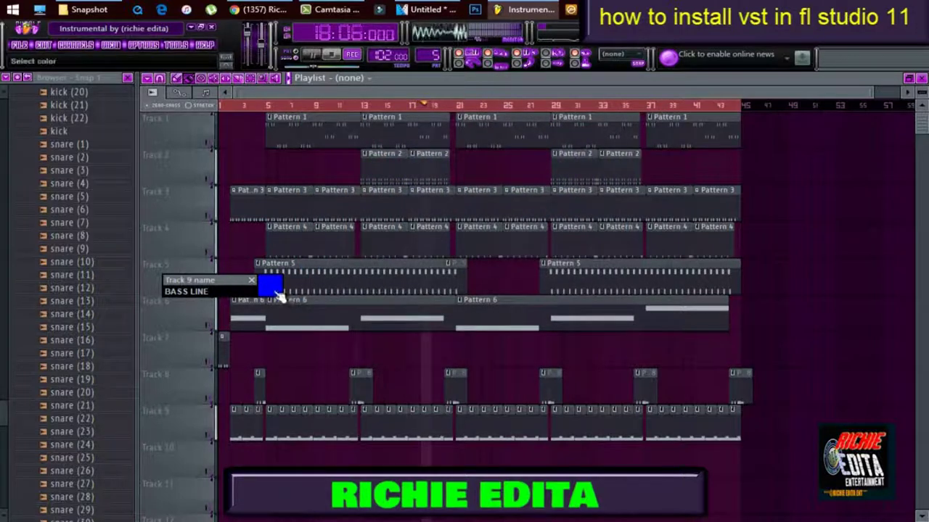
key("Return")
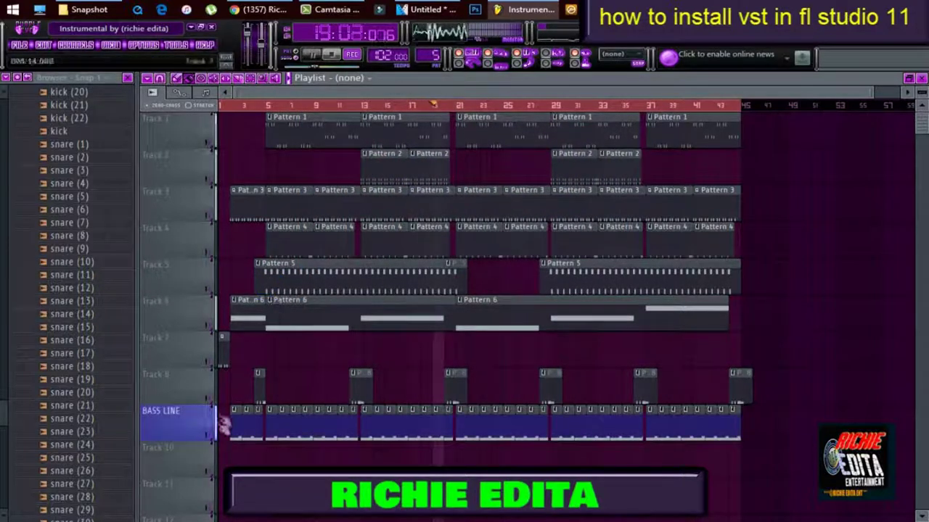
right_click(192, 412)
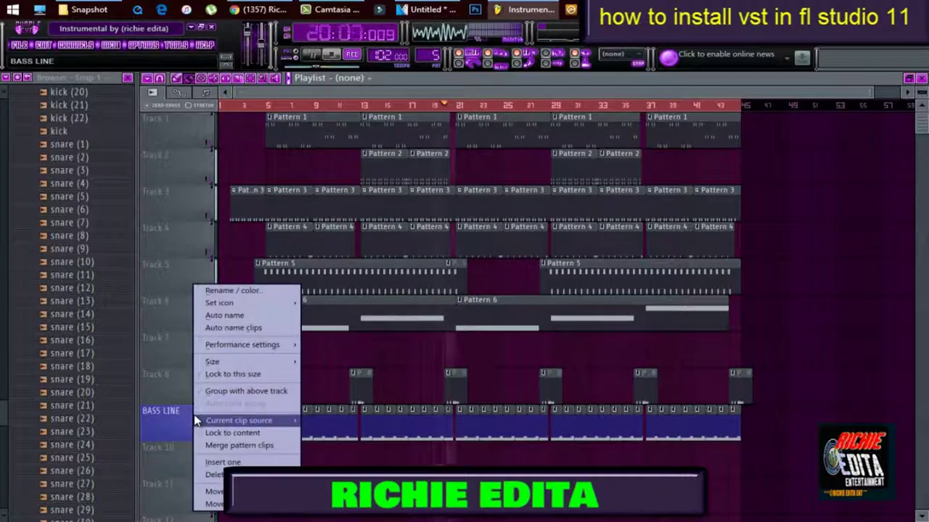
mouse_move(196, 420)
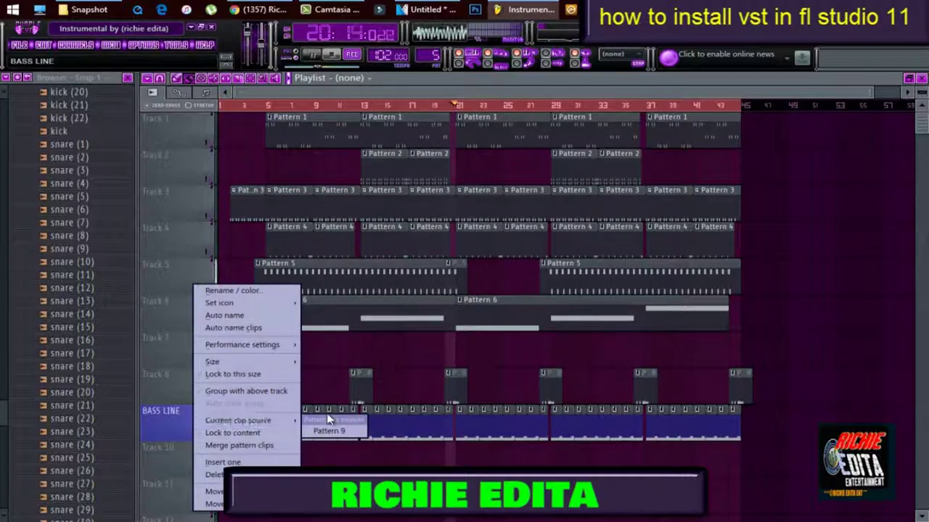
left_click(166, 425)
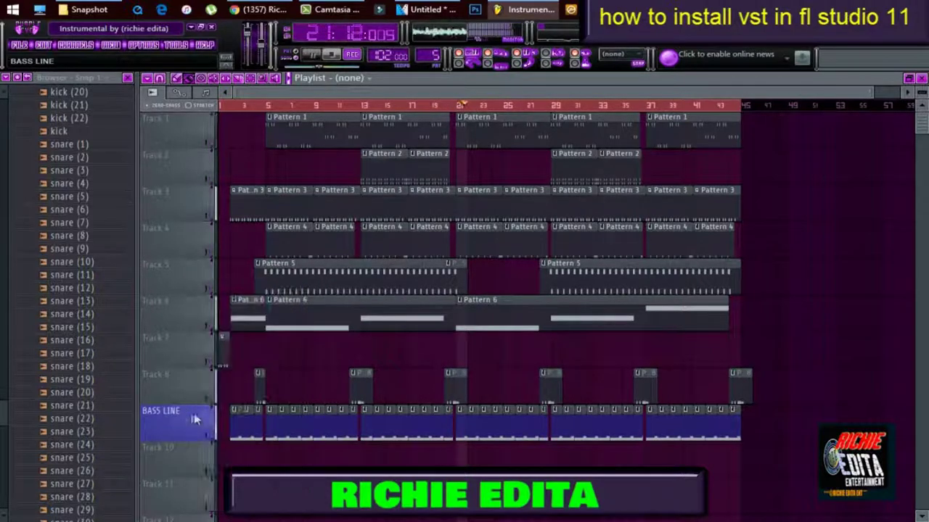
Rename Pattern 9, used by the clips on the BASS LINE track, as BASS LINE and give it the same blue colour
right_click(232, 407)
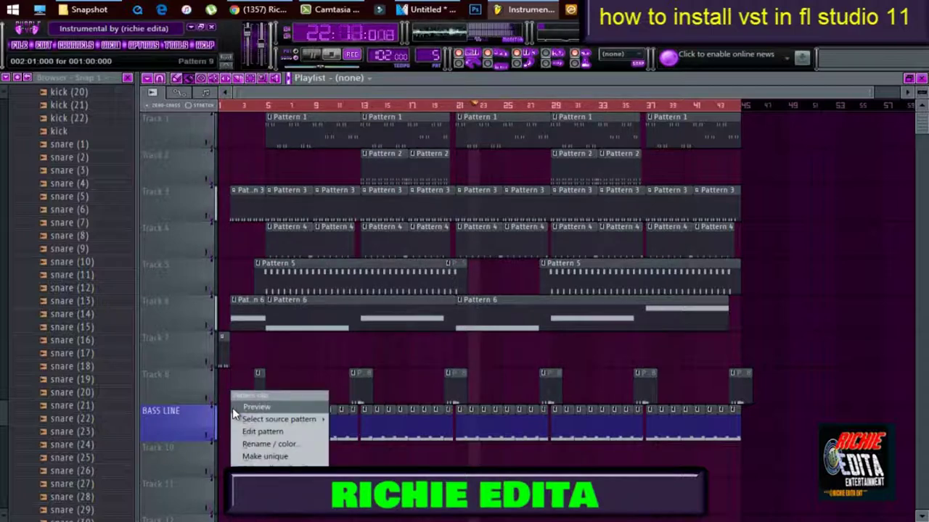
left_click(304, 444)
left_click(284, 438)
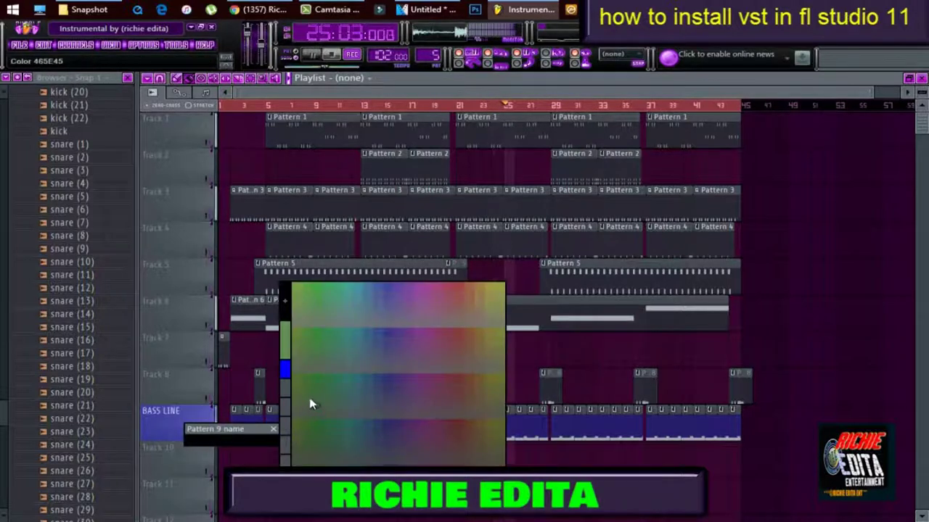
left_click(285, 370)
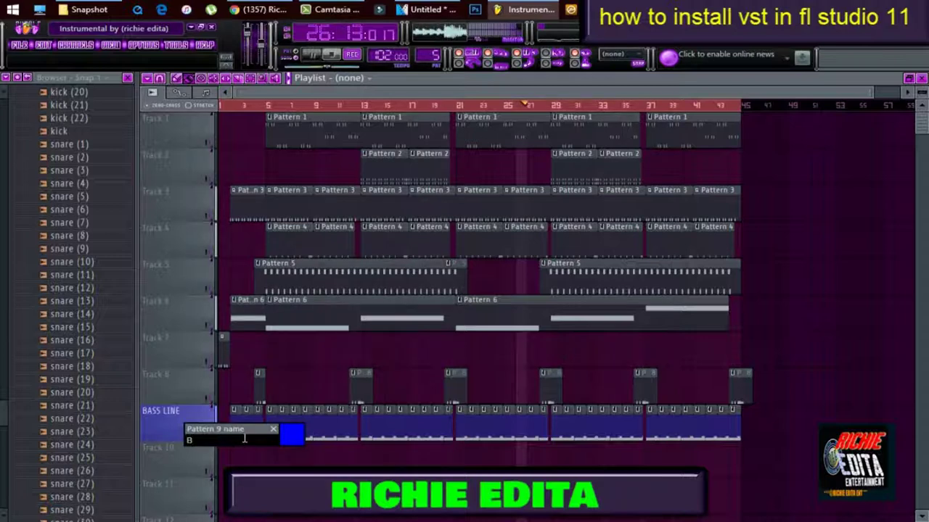
type("BASS LIN")
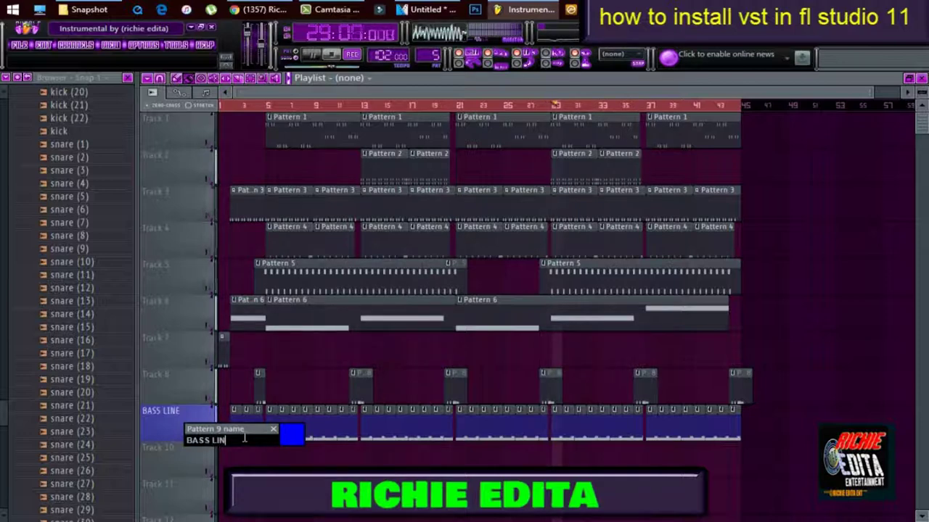
type("E")
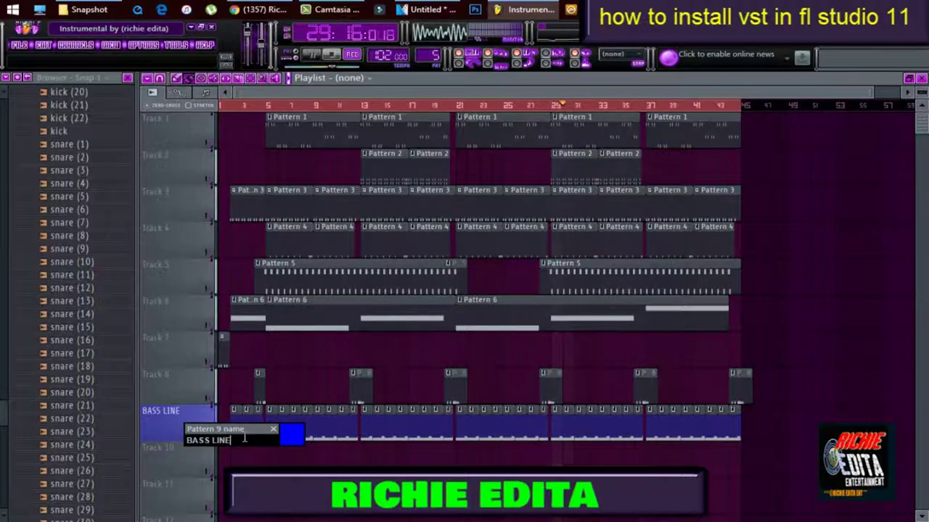
left_click(294, 439)
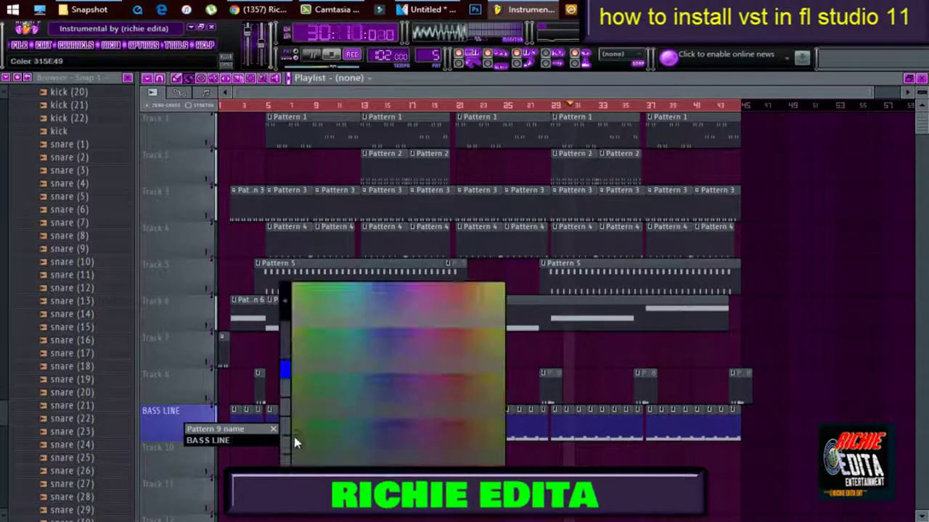
left_click(284, 370)
key("Return")
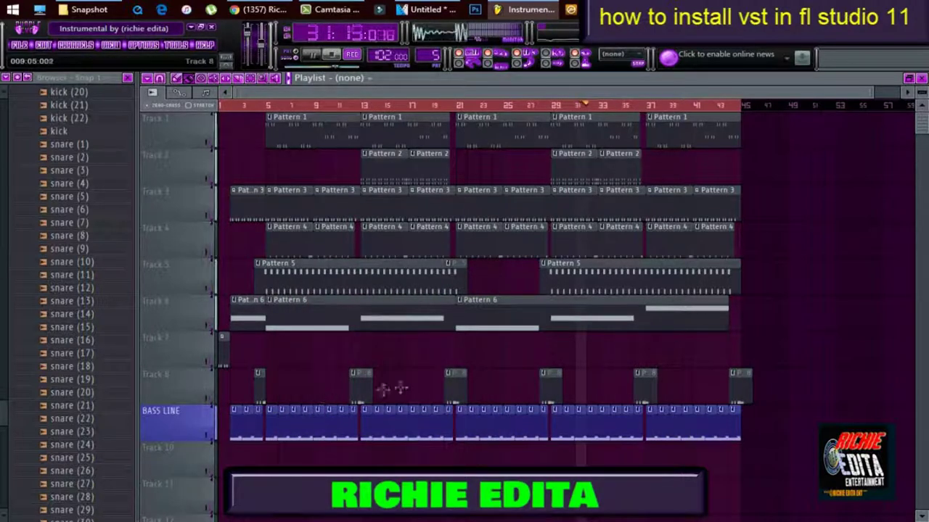